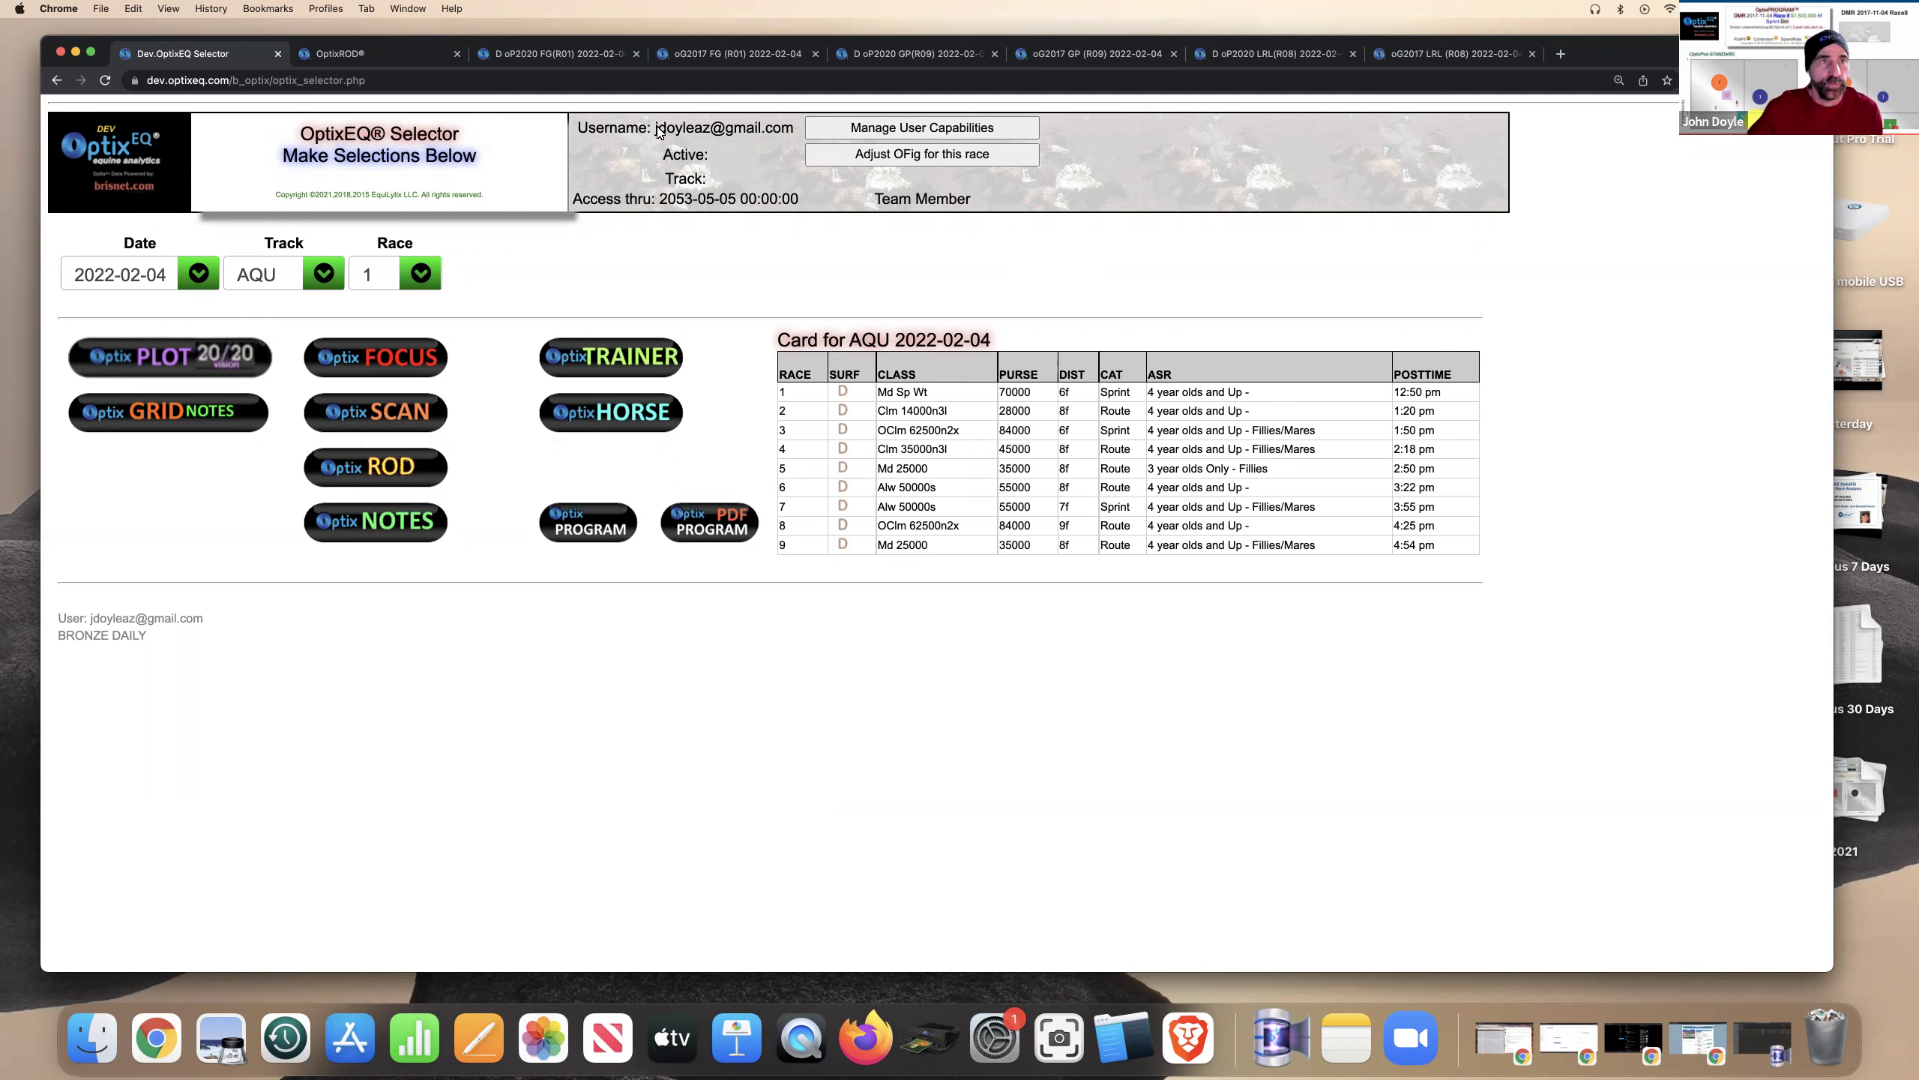
# View the OptixROD RaceDay Summary for 2022-02-04, then go back to the Selector page
pyautogui.click(417, 54)
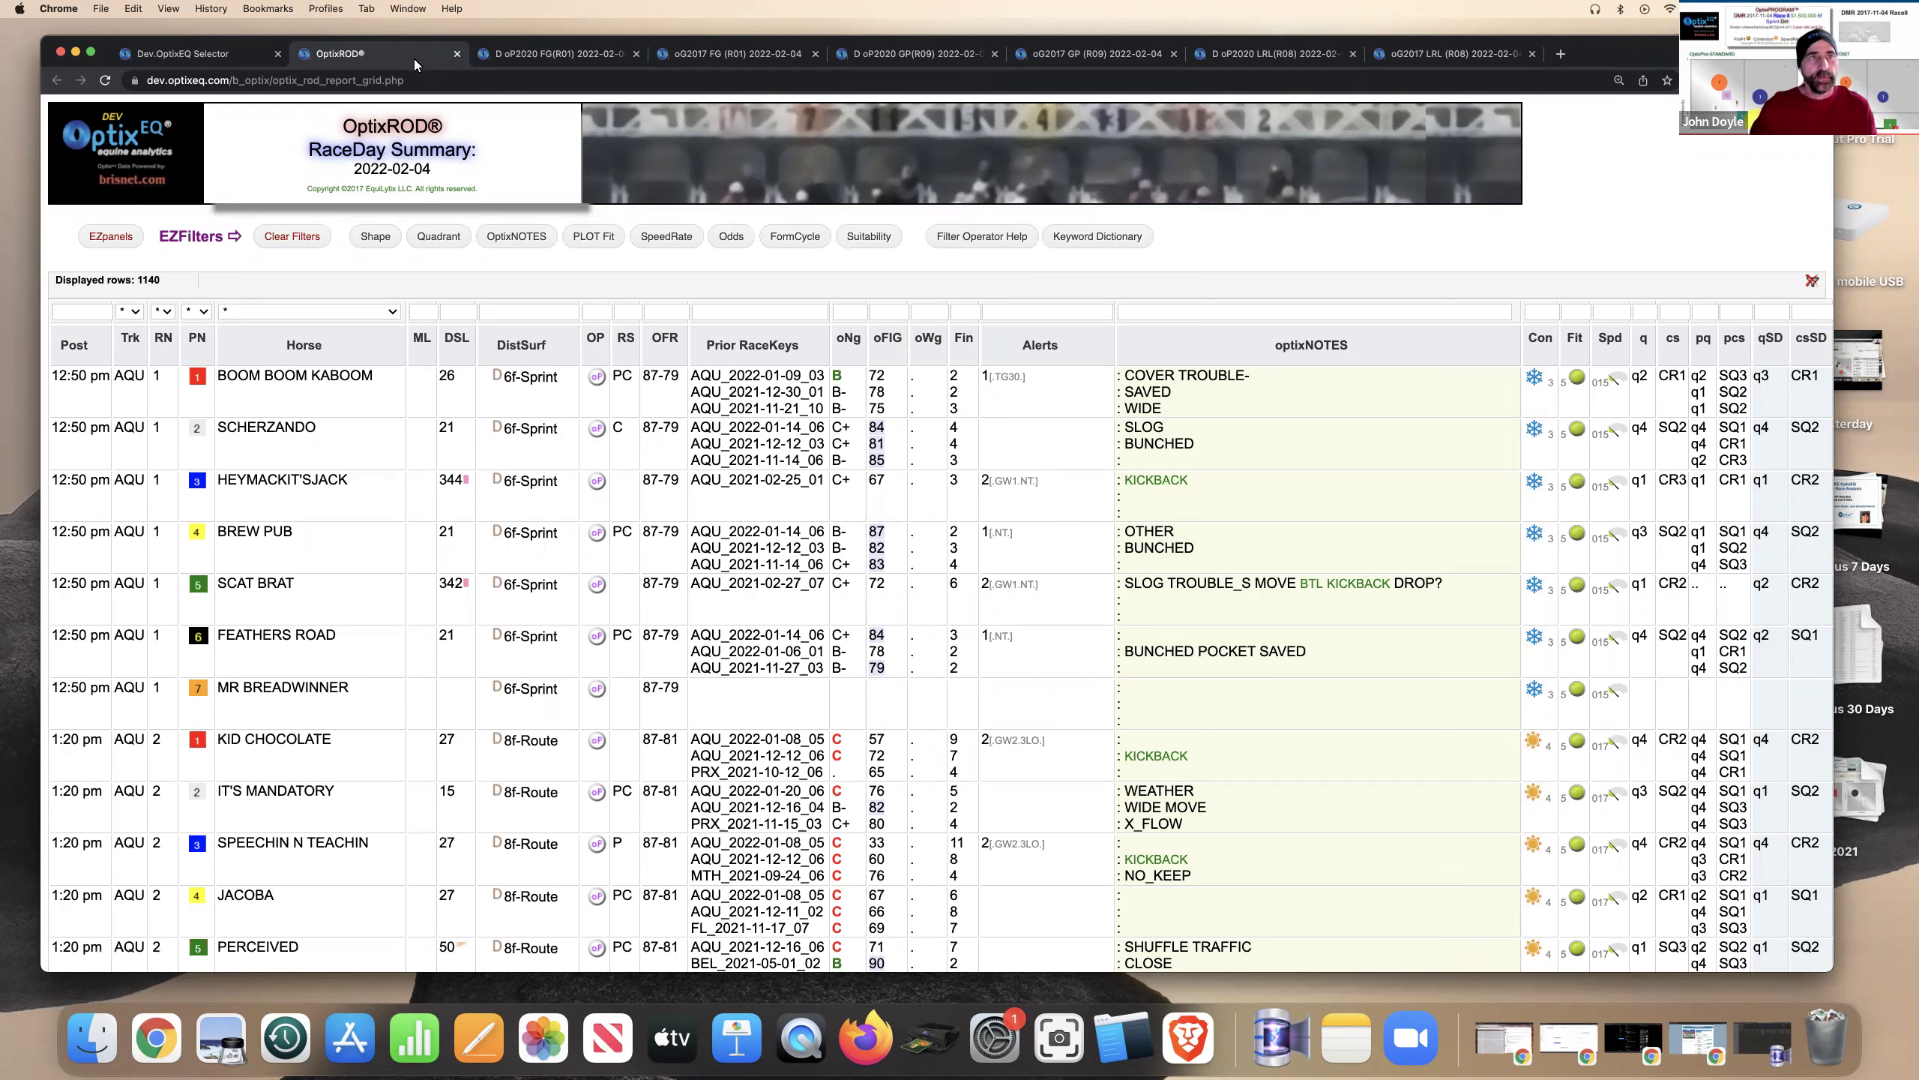
pyautogui.click(228, 54)
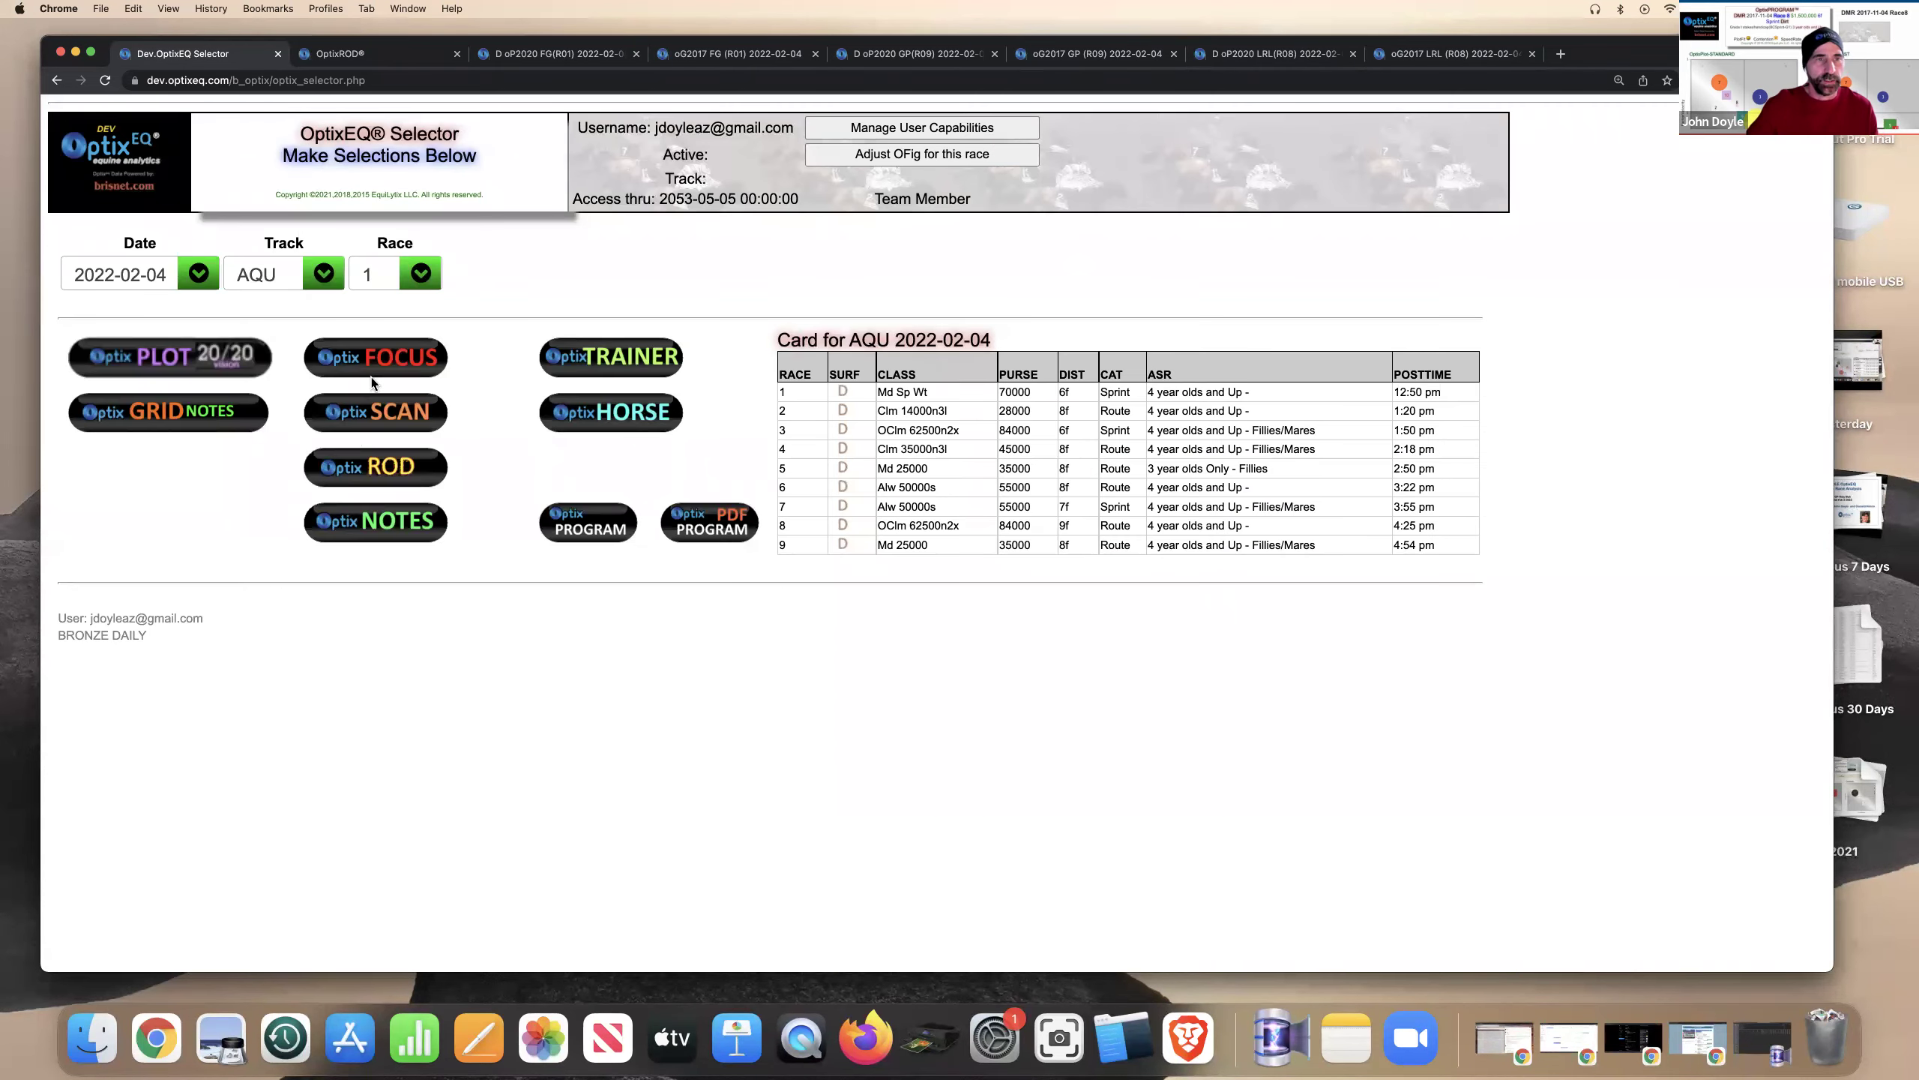
# Filter the RaceDay Summary's Alerts column to Gw1
pyautogui.click(416, 61)
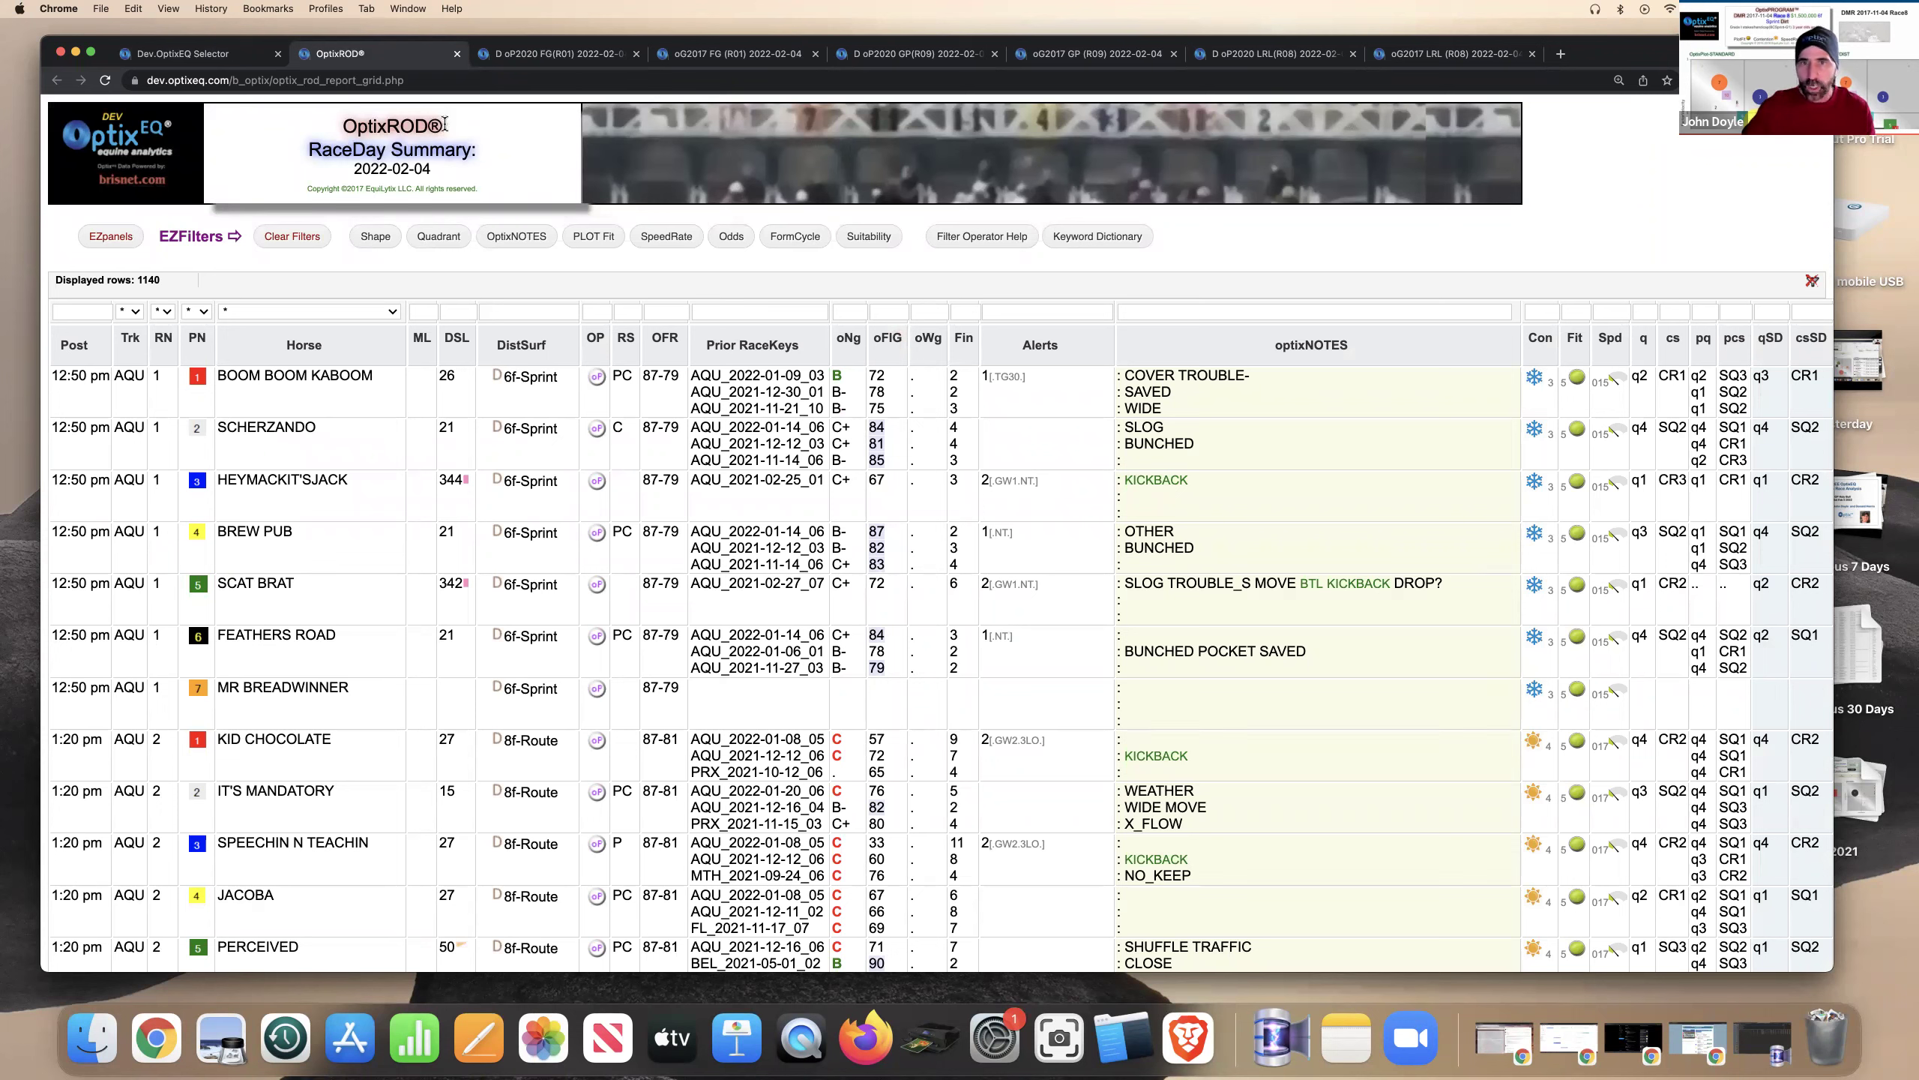
pyautogui.click(1065, 314)
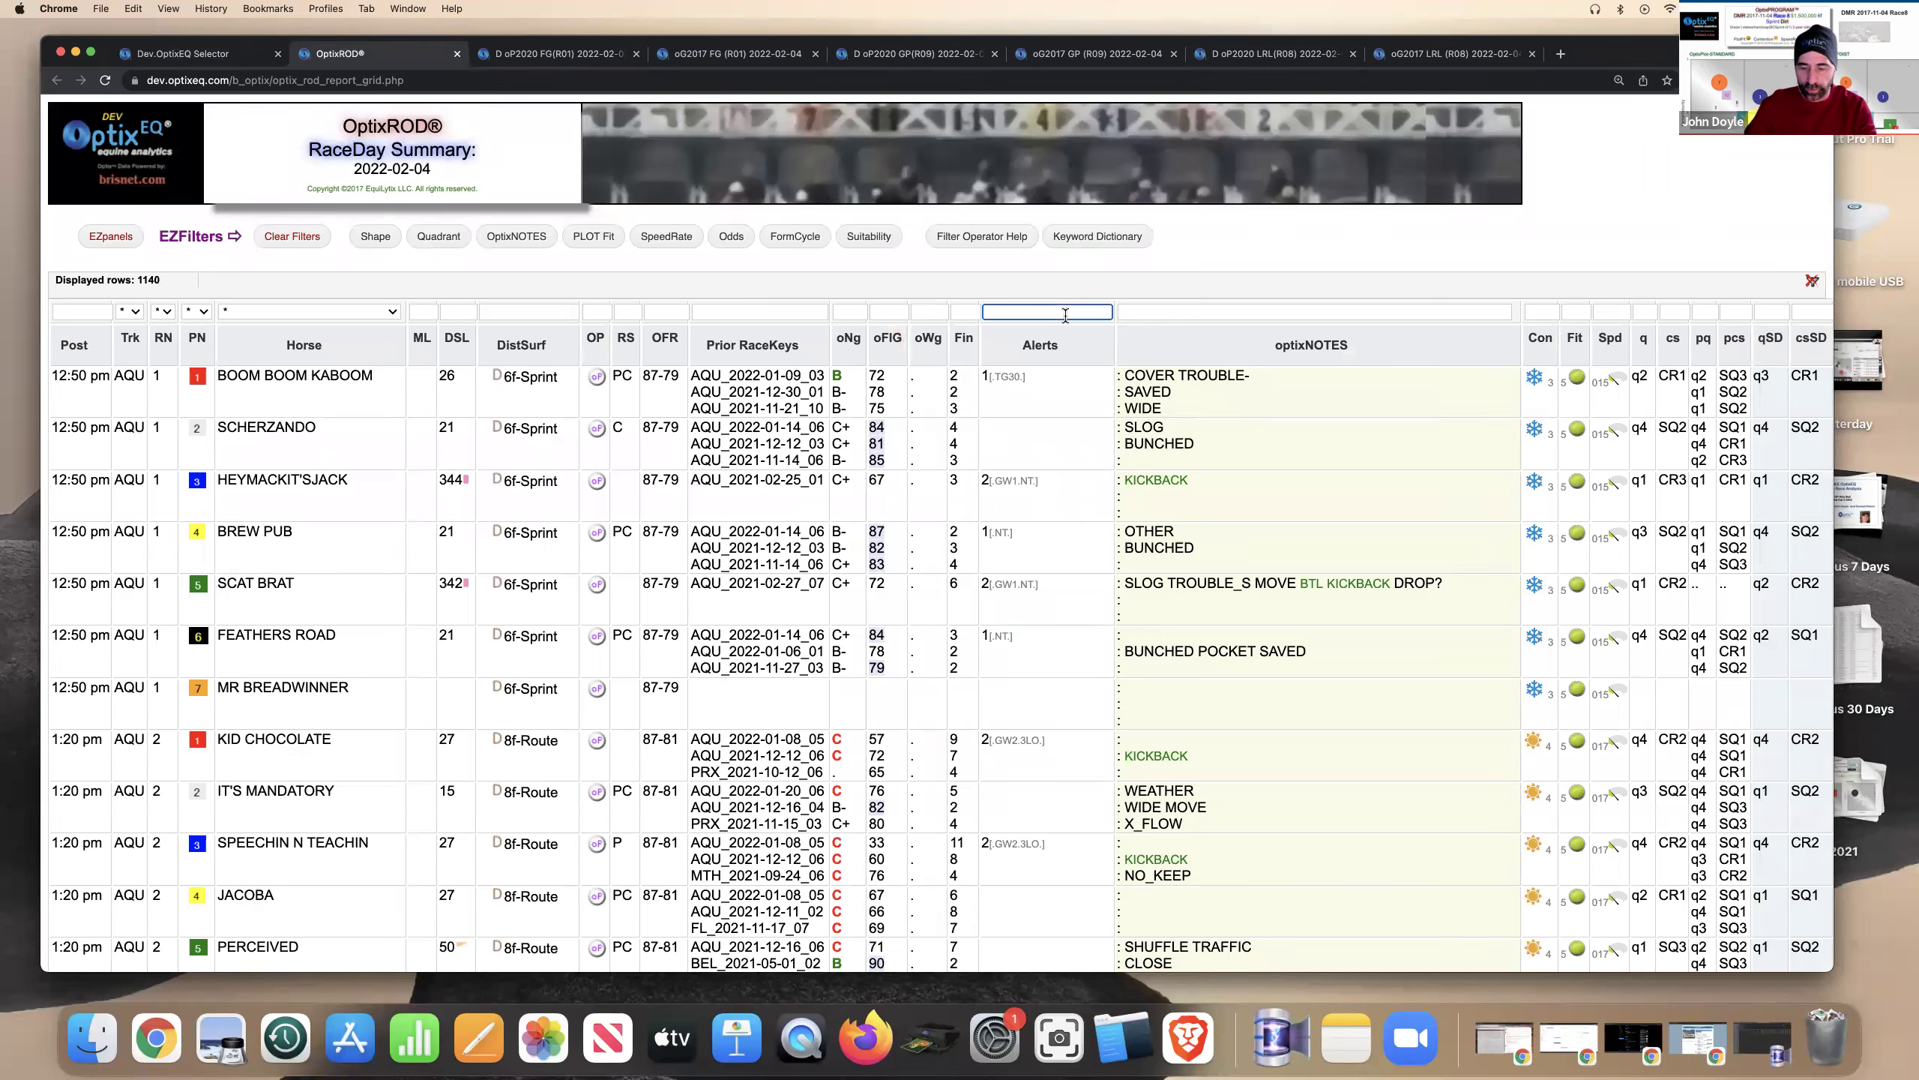
pyautogui.write('Gw1')
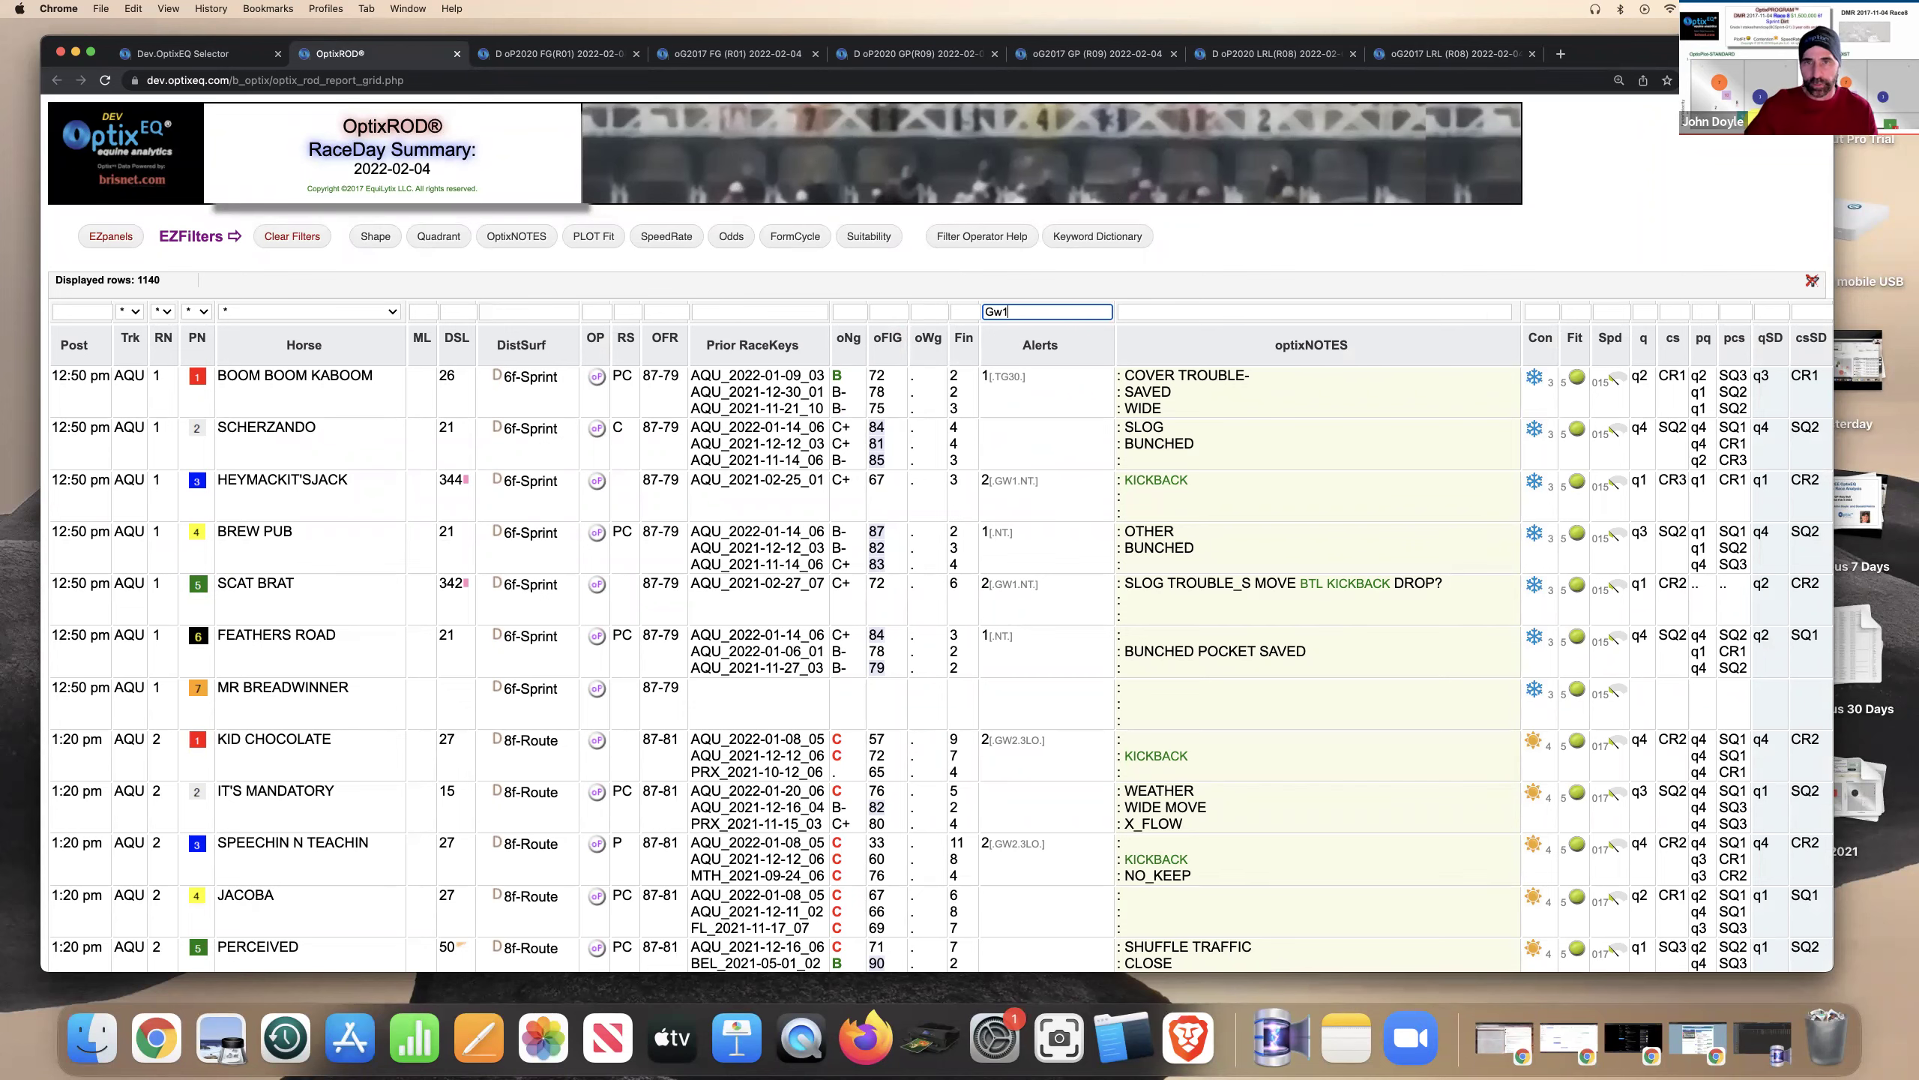
pyautogui.press('Return')
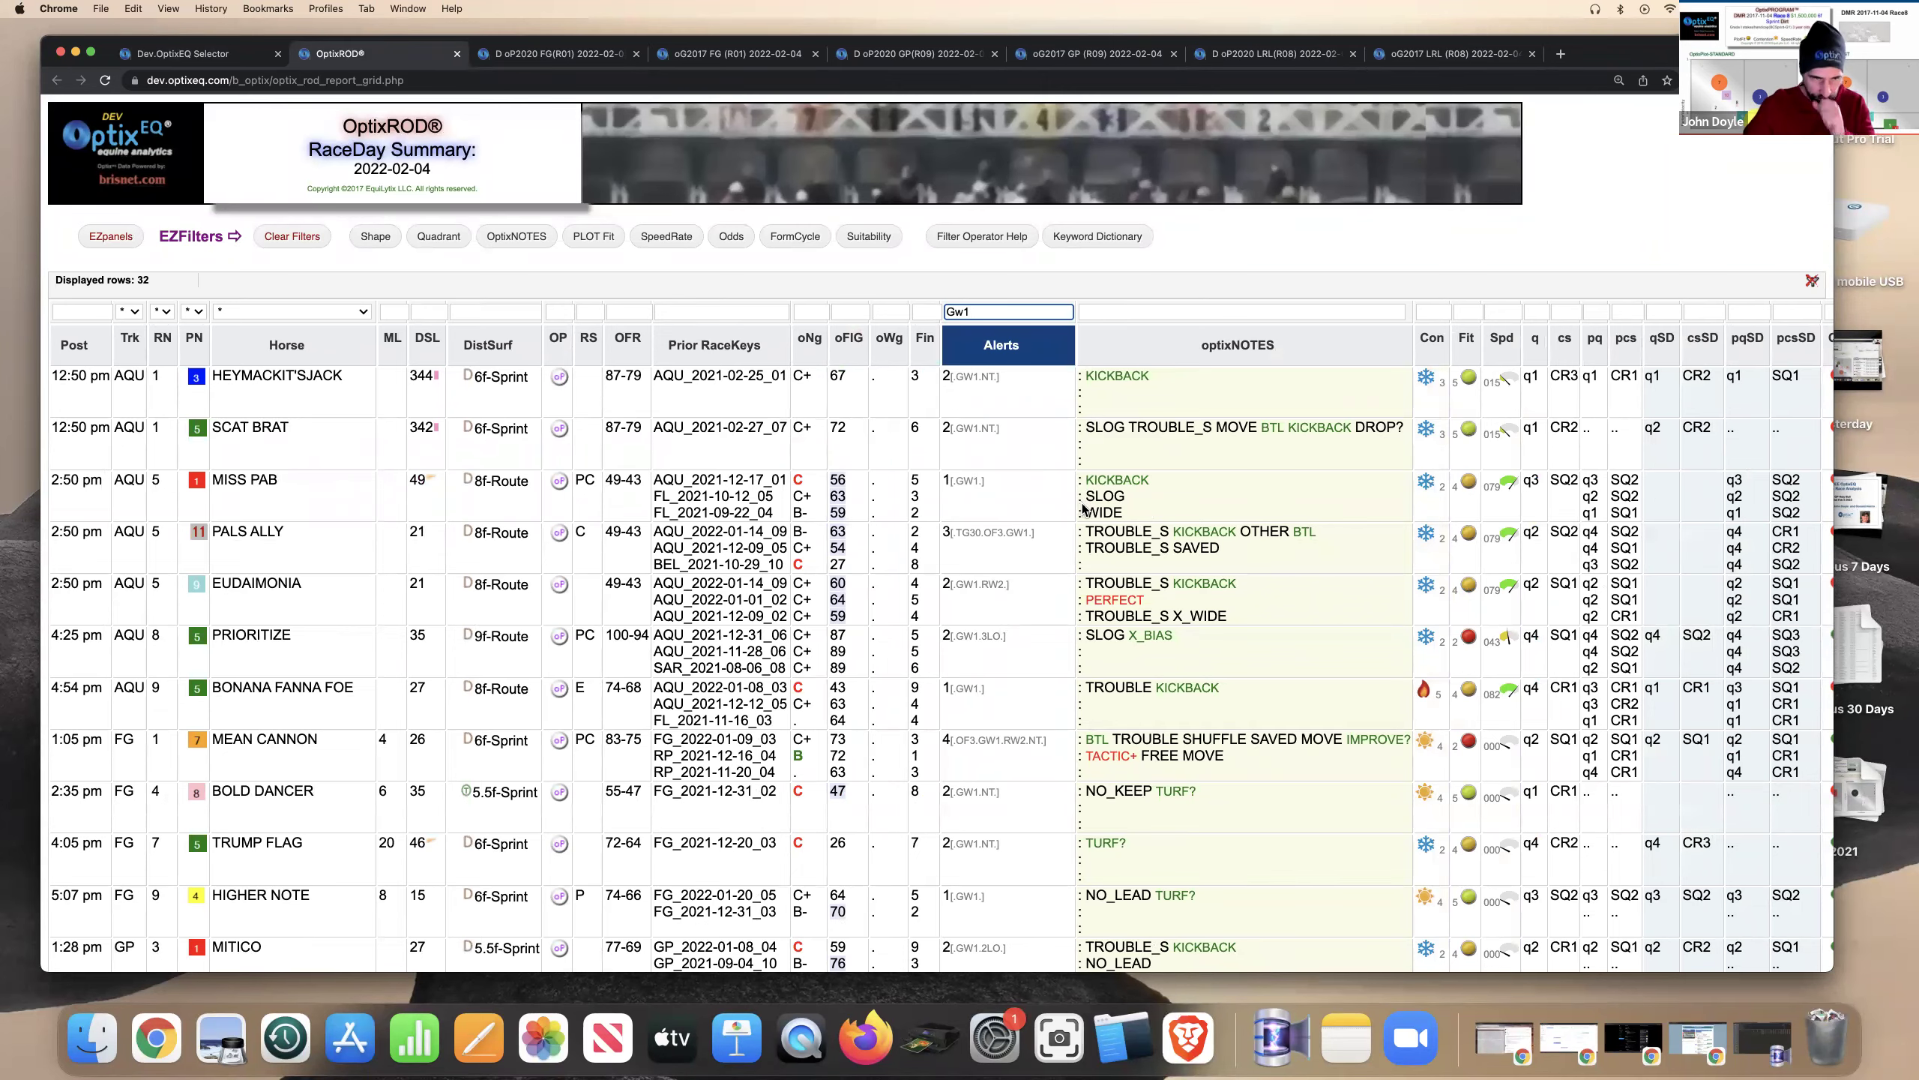
# Filter the optixNOTES column to IMPROVE, leaving 6 horses
pyautogui.scroll(-2, 1243, 726)
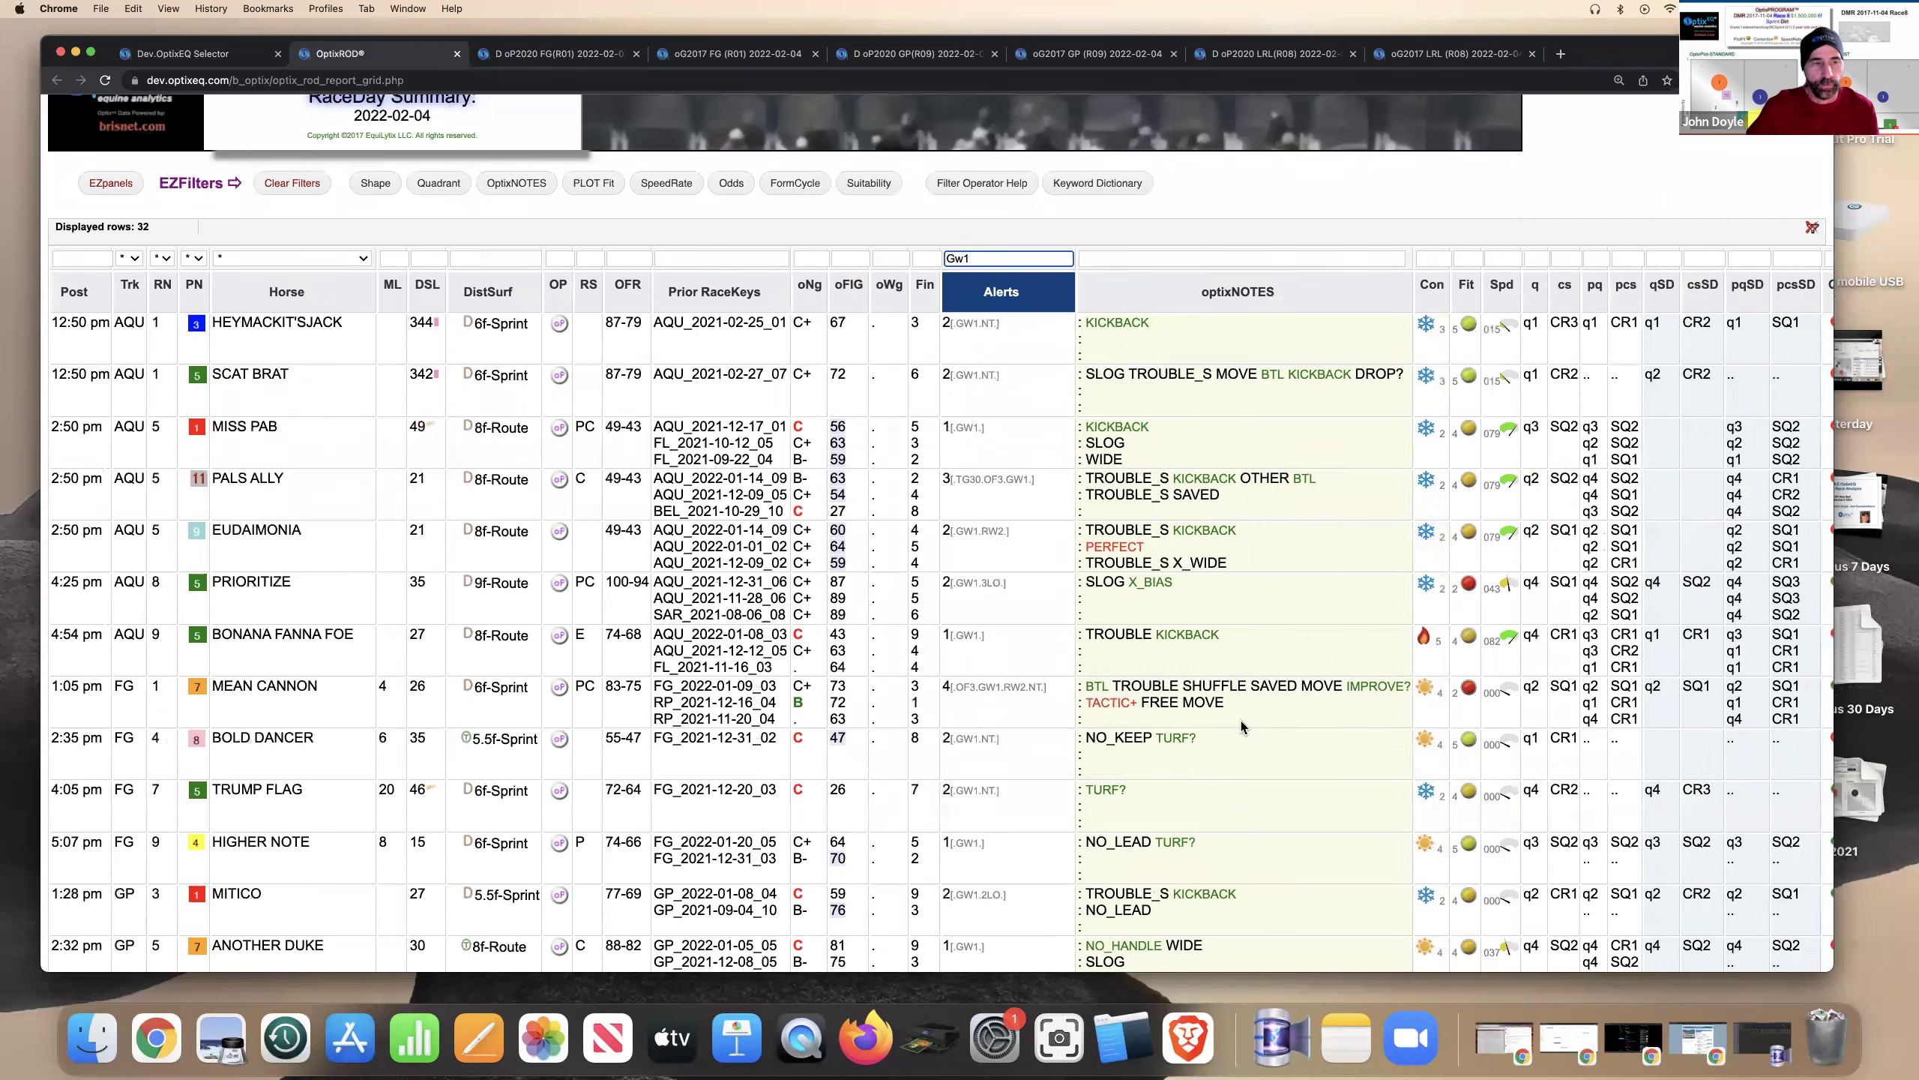
pyautogui.scroll(-3, 1244, 726)
pyautogui.scroll(5, 1141, 381)
pyautogui.click(1138, 311)
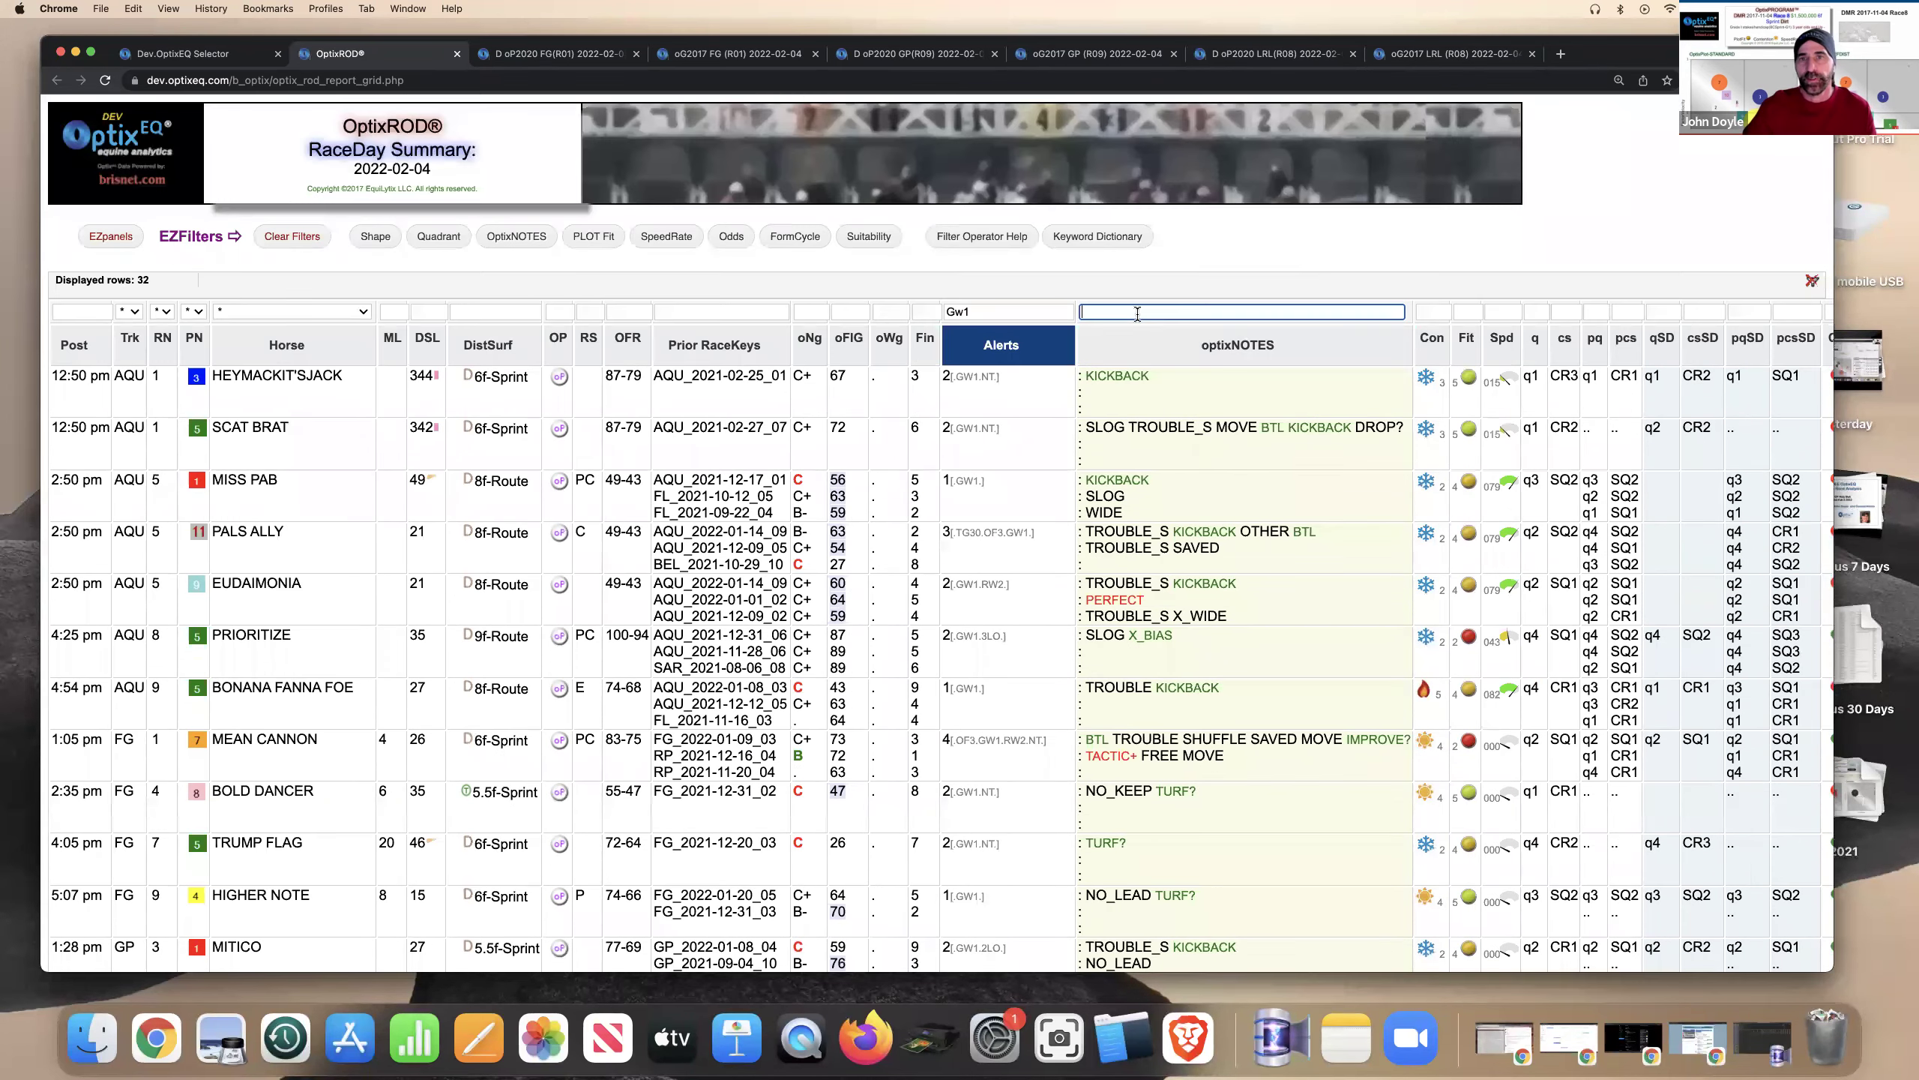
pyautogui.write('IMP')
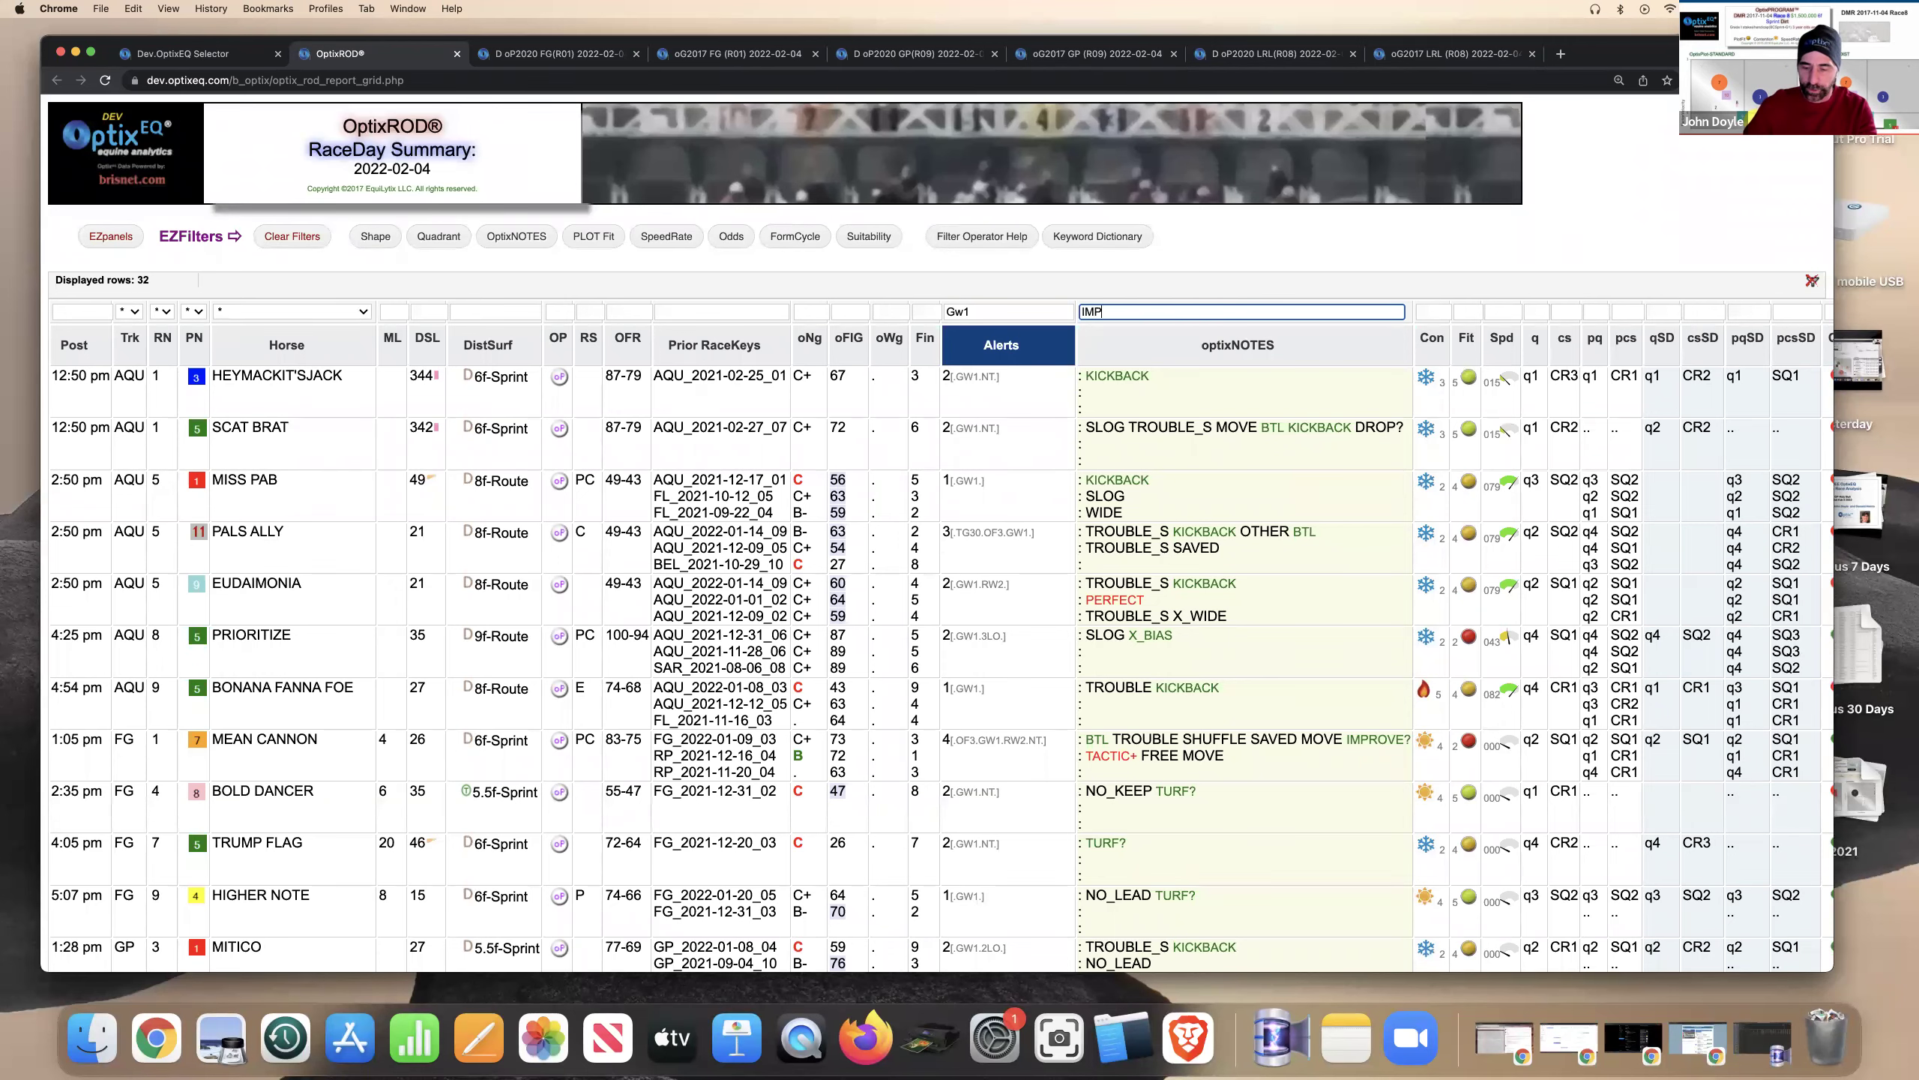
pyautogui.write('ROVE')
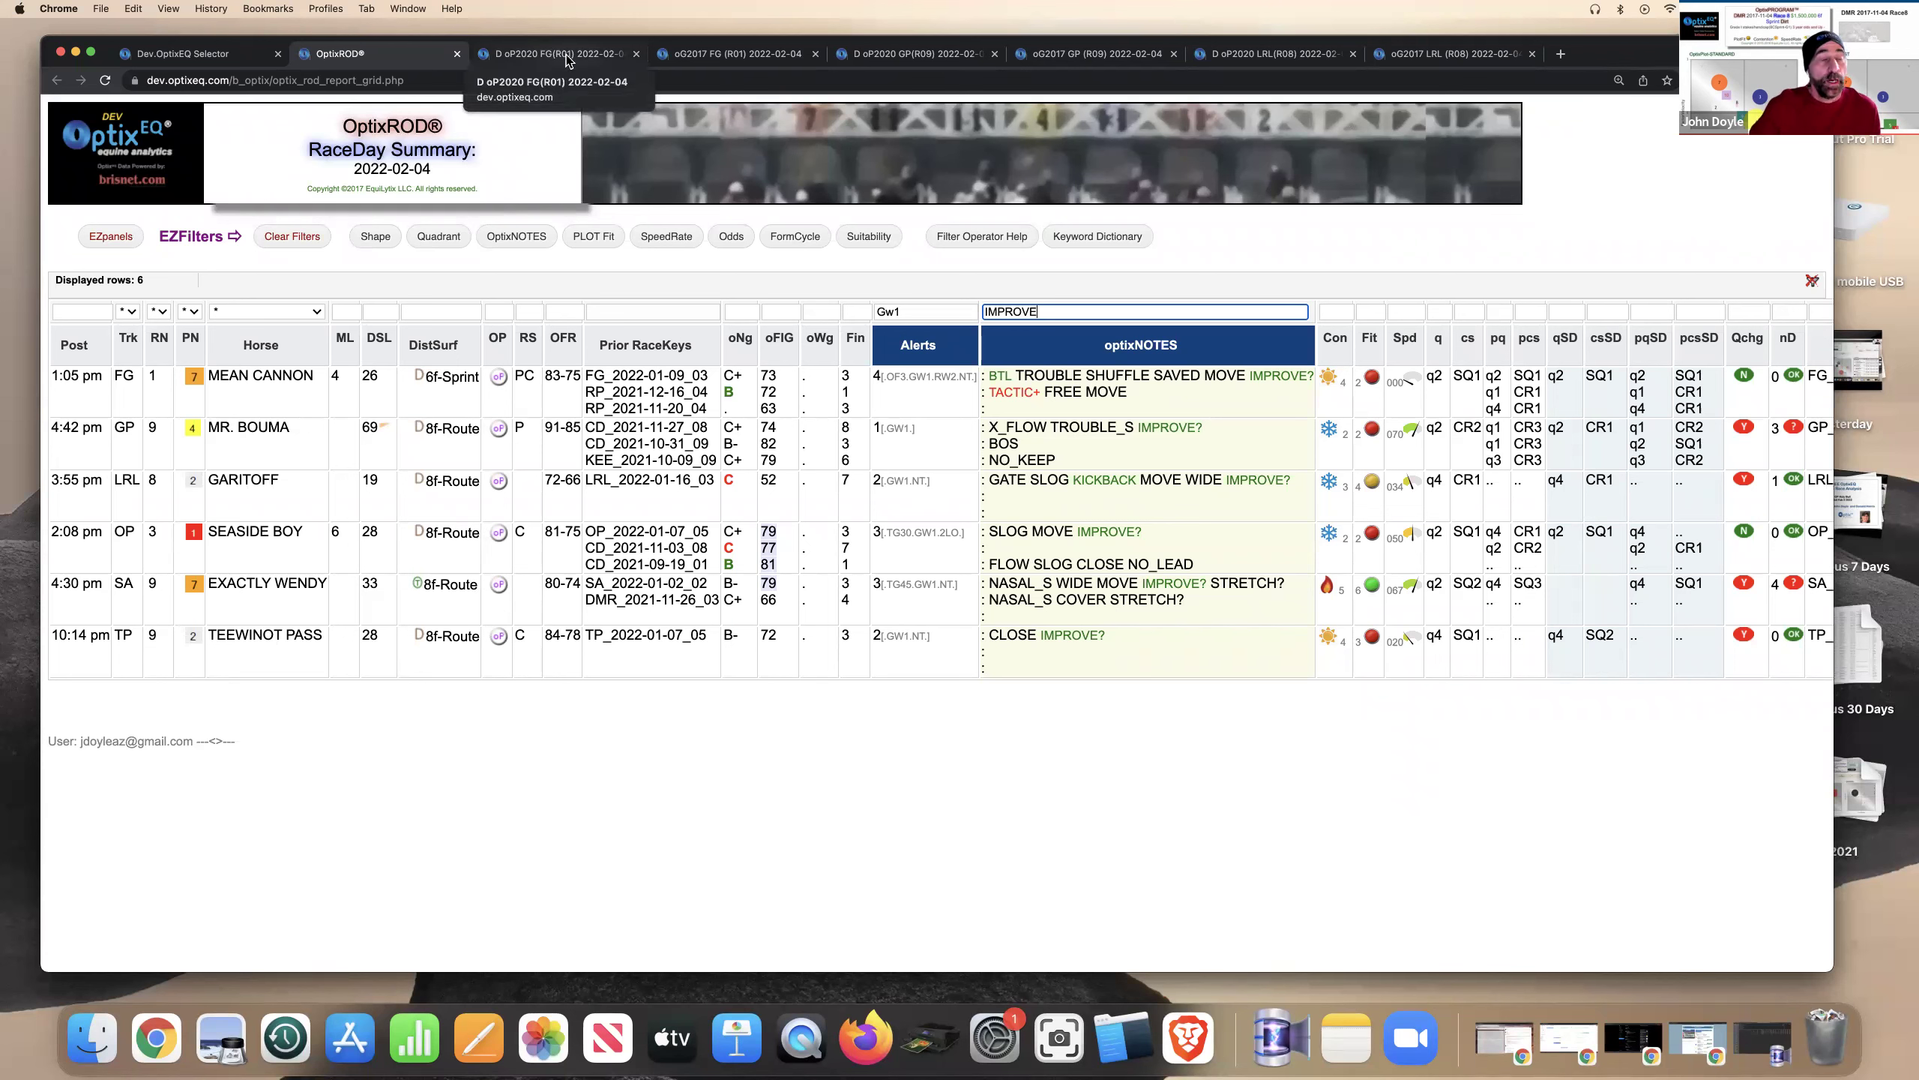
# Open FG Race 1's OptixGRID and filter post position to 7, showing Mean Cannon's 15 rows
pyautogui.click(696, 61)
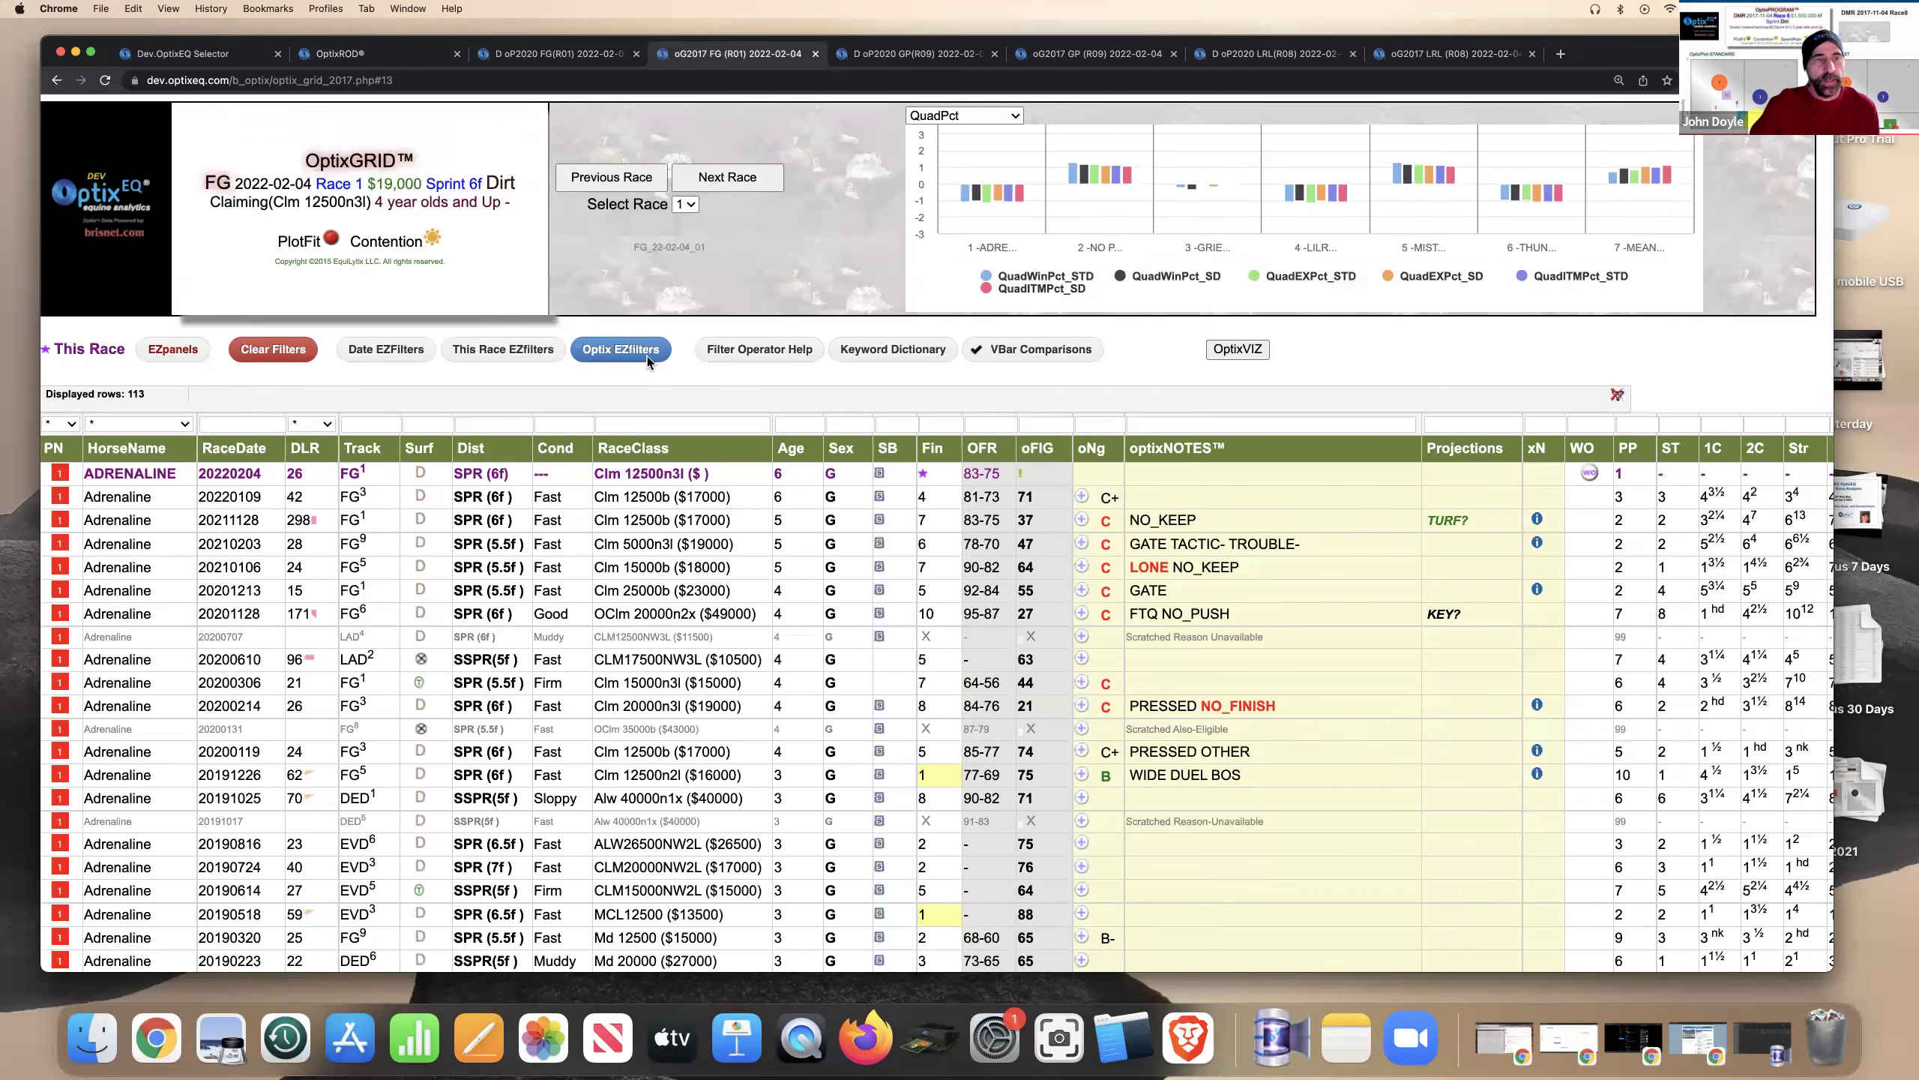
pyautogui.scroll(-10, 650, 361)
pyautogui.scroll(-10, 650, 361)
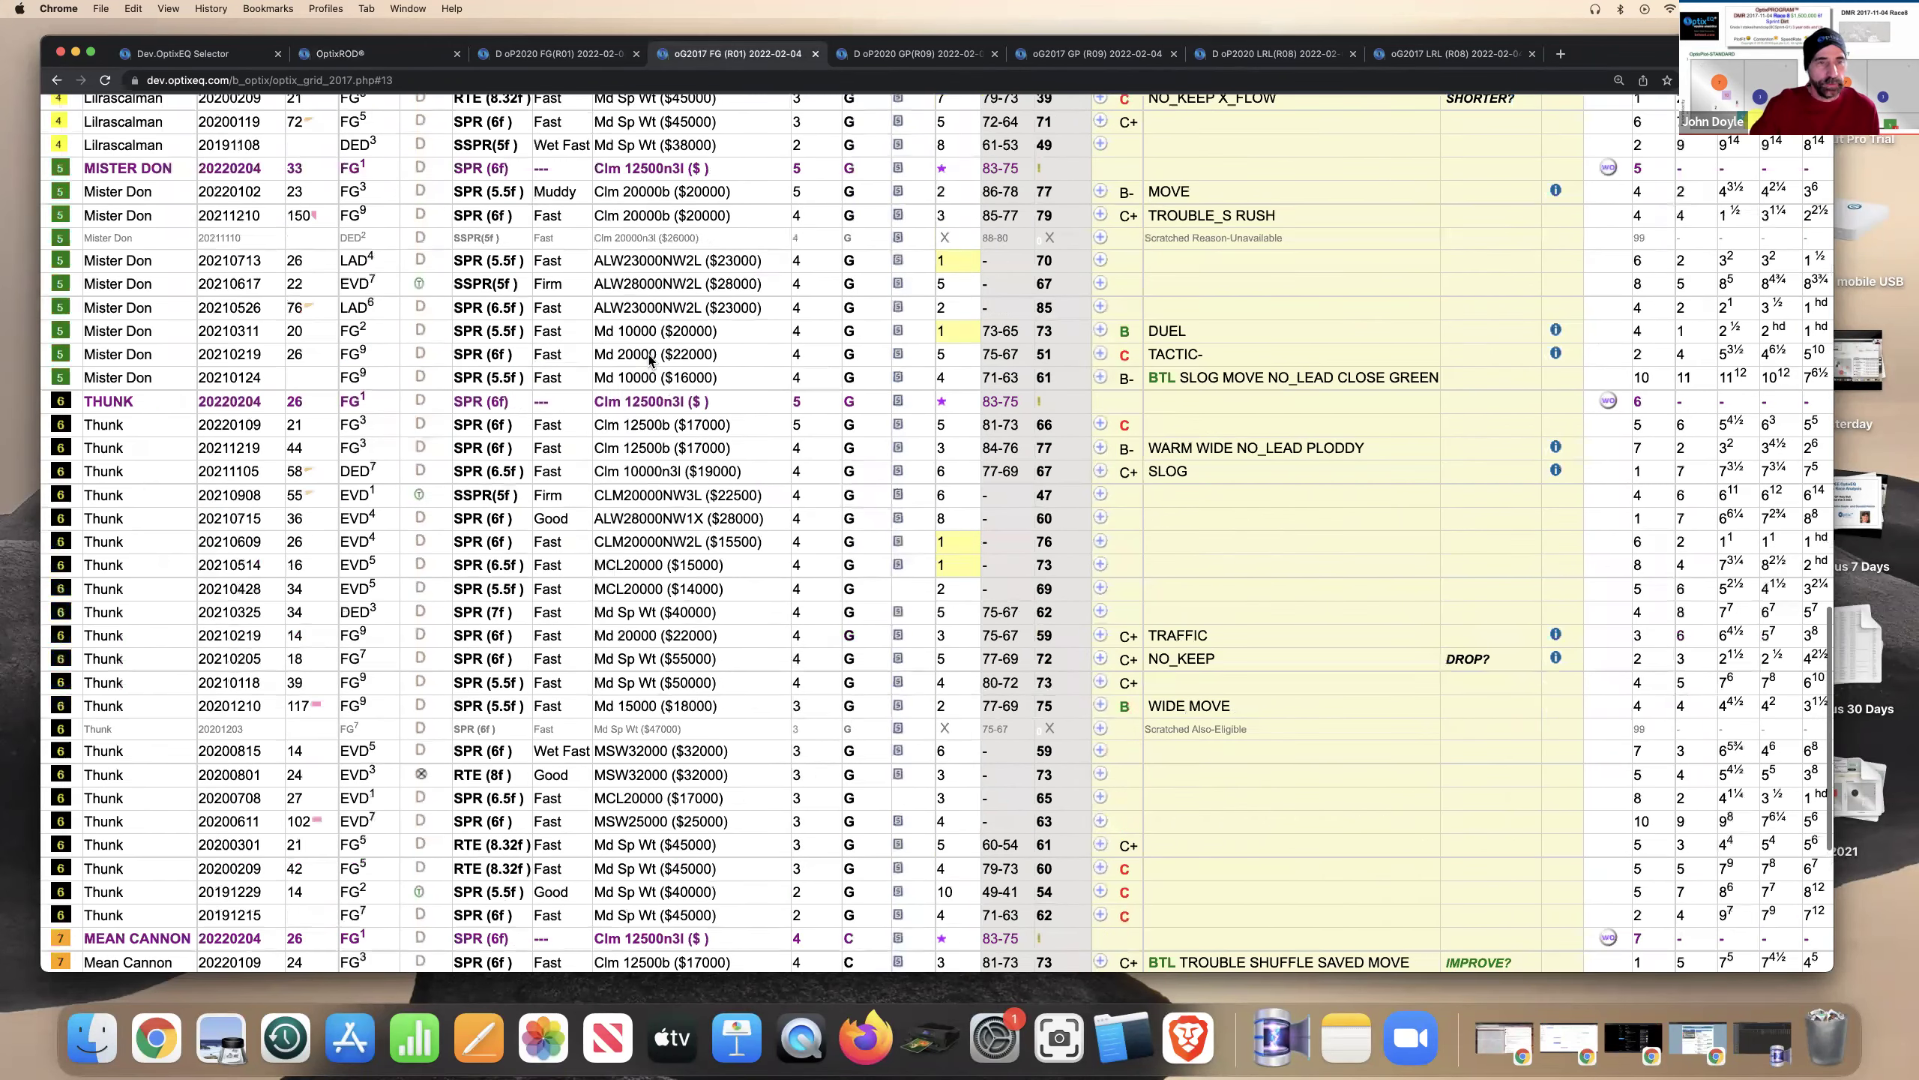
pyautogui.scroll(10, 650, 362)
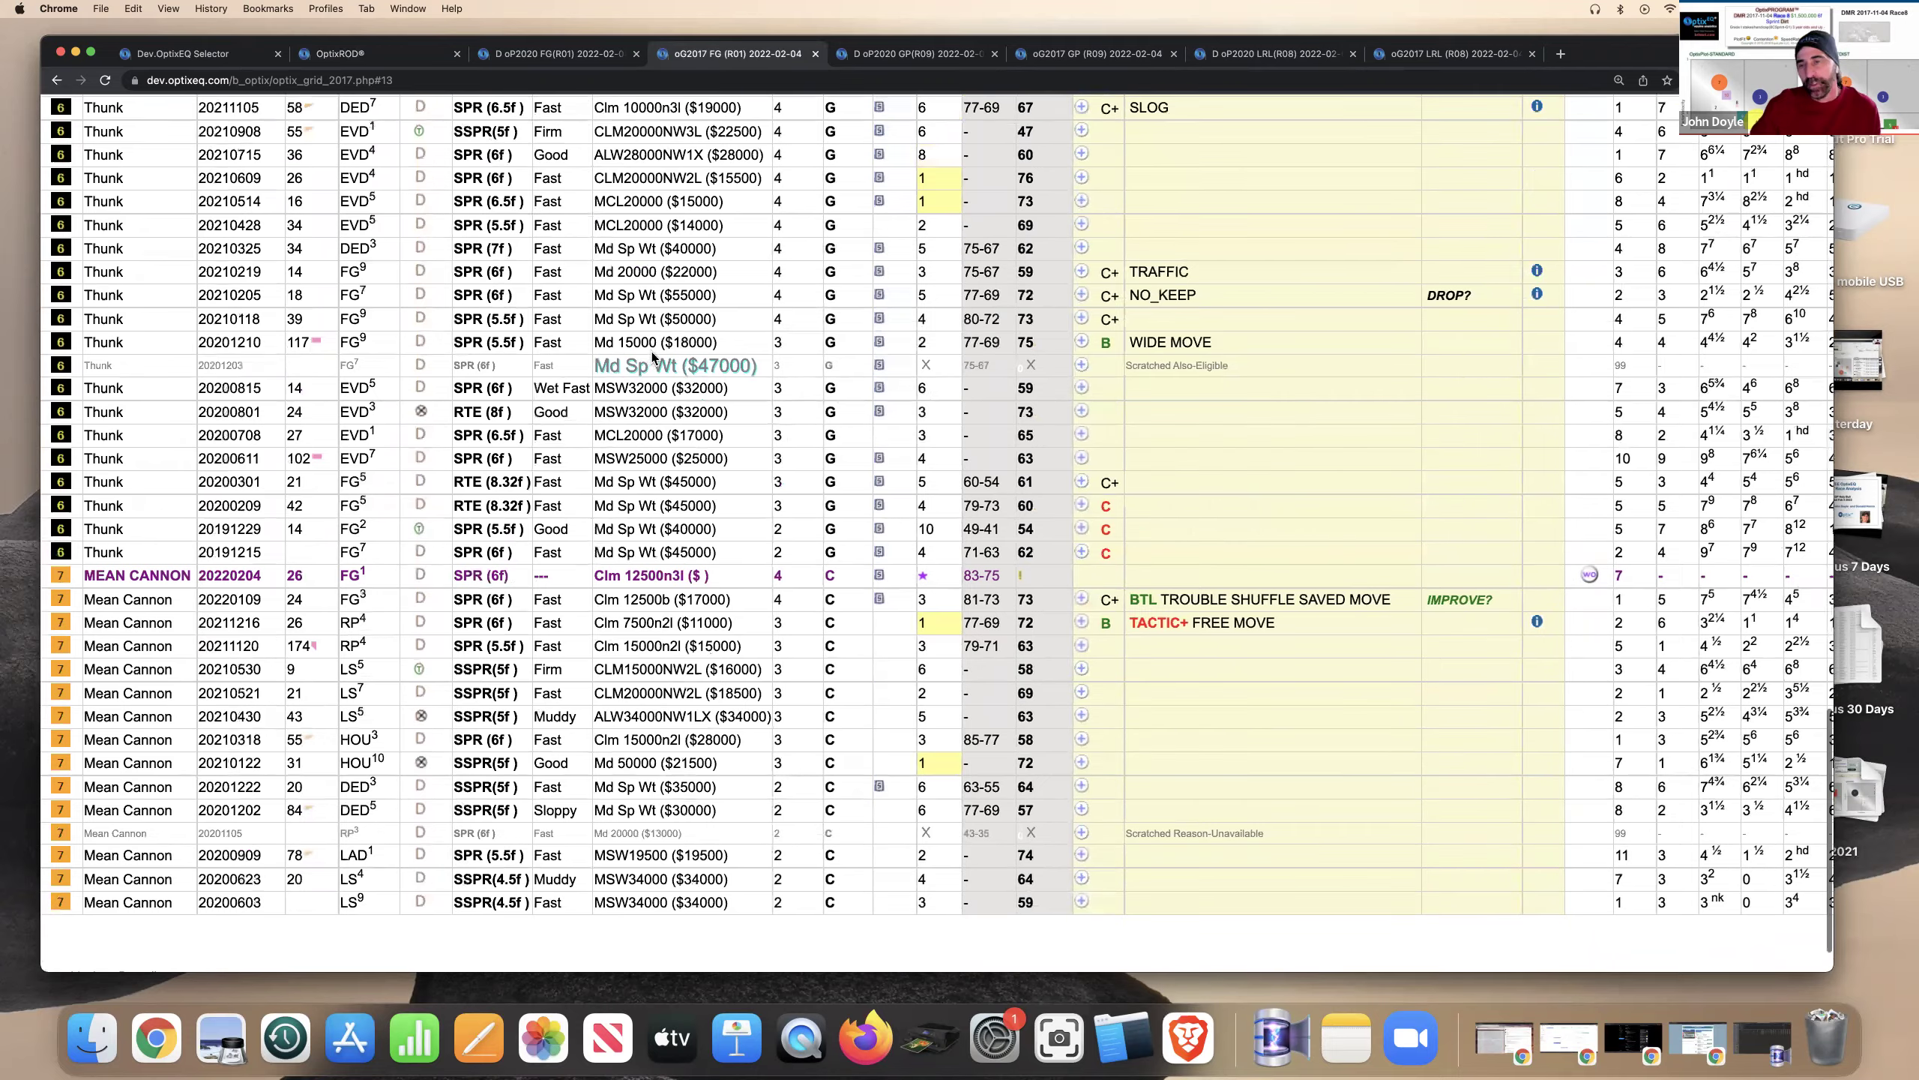
pyautogui.scroll(-10, 873, 470)
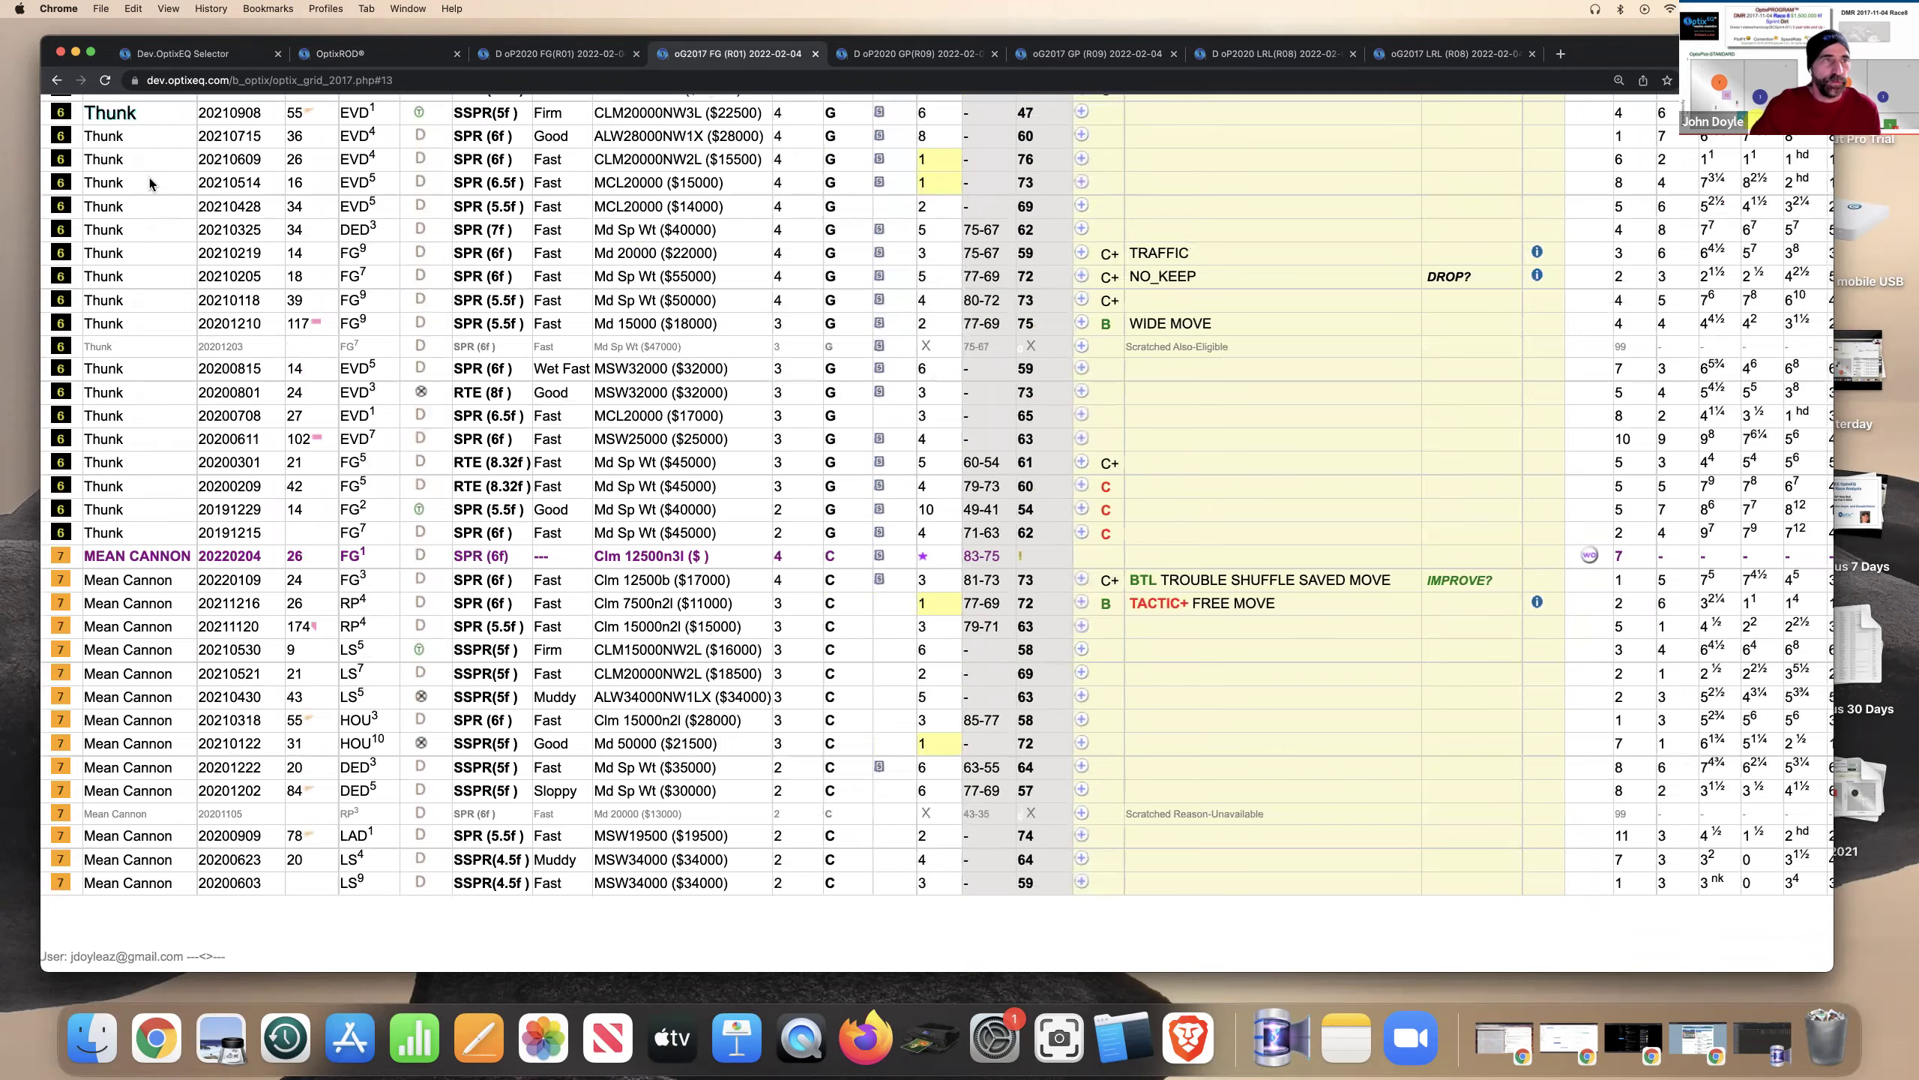
pyautogui.scroll(15, 150, 180)
pyautogui.click(61, 428)
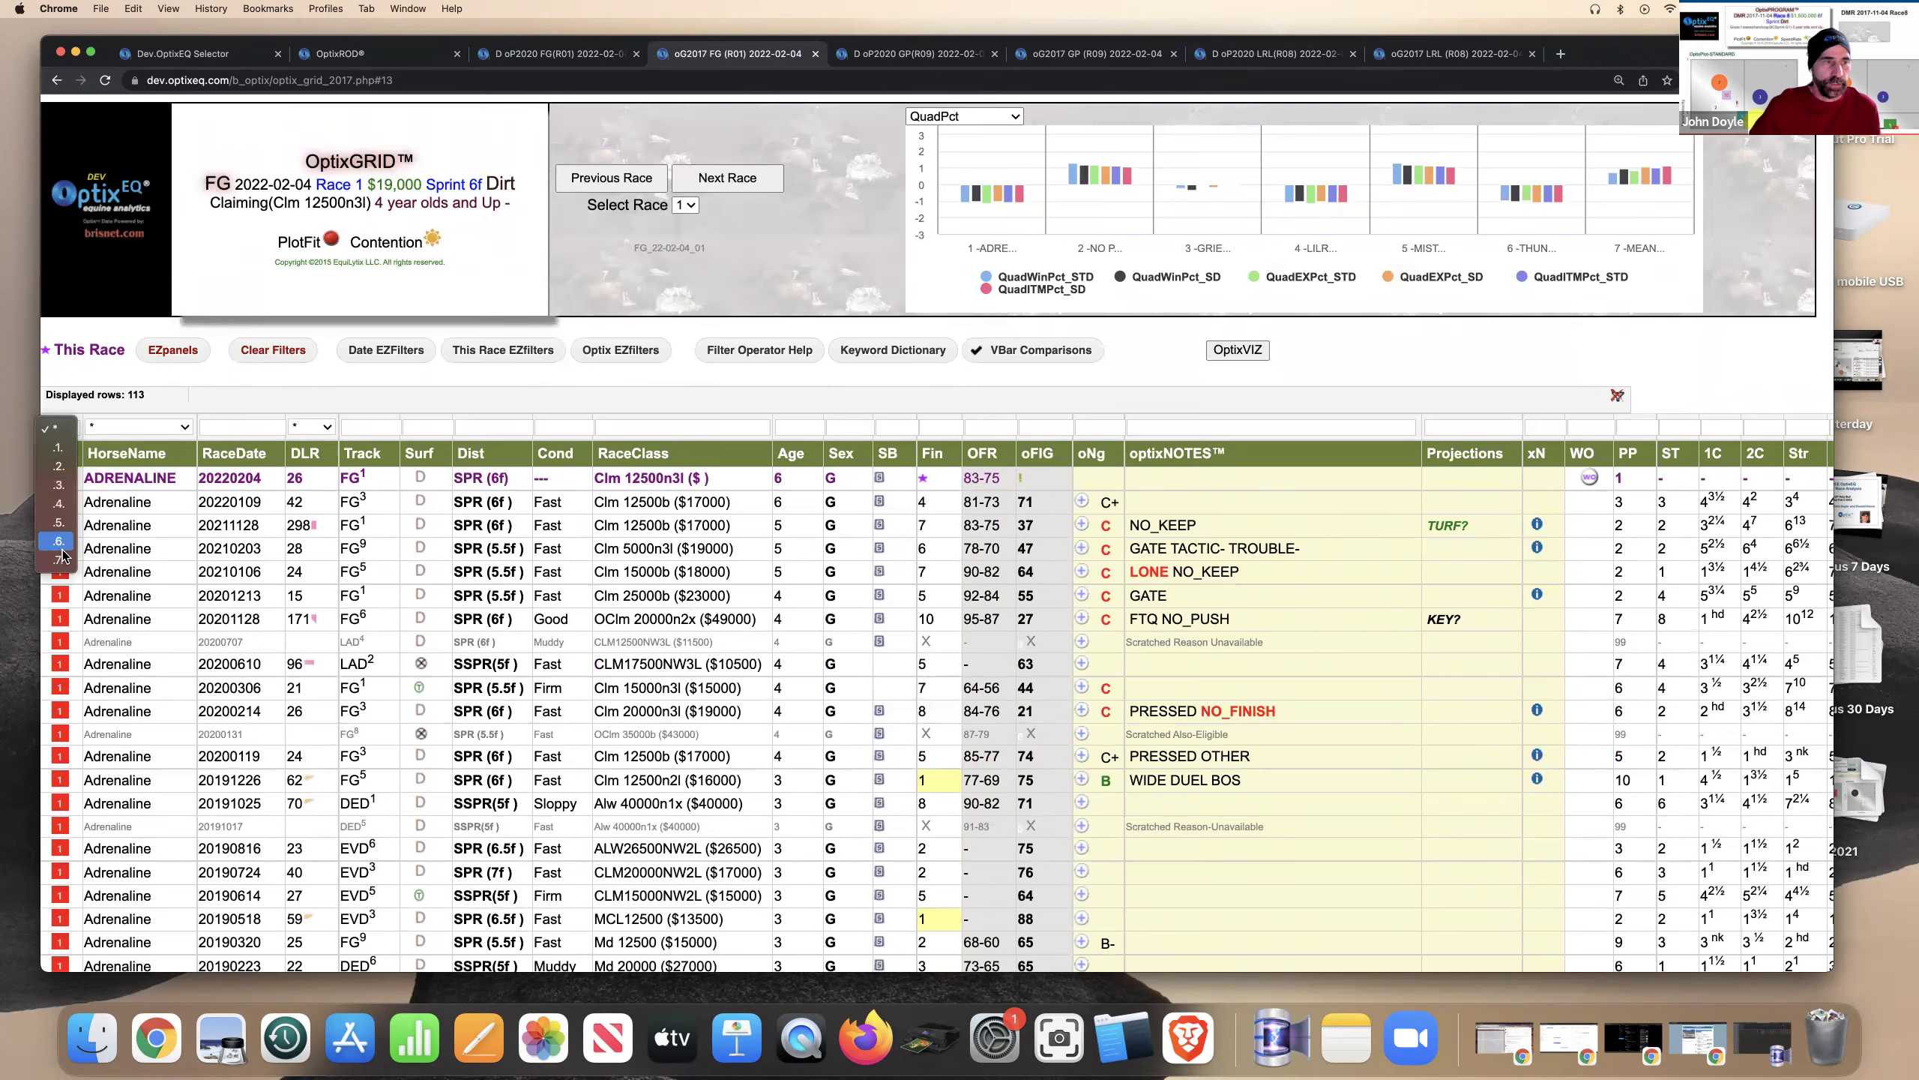
pyautogui.click(58, 559)
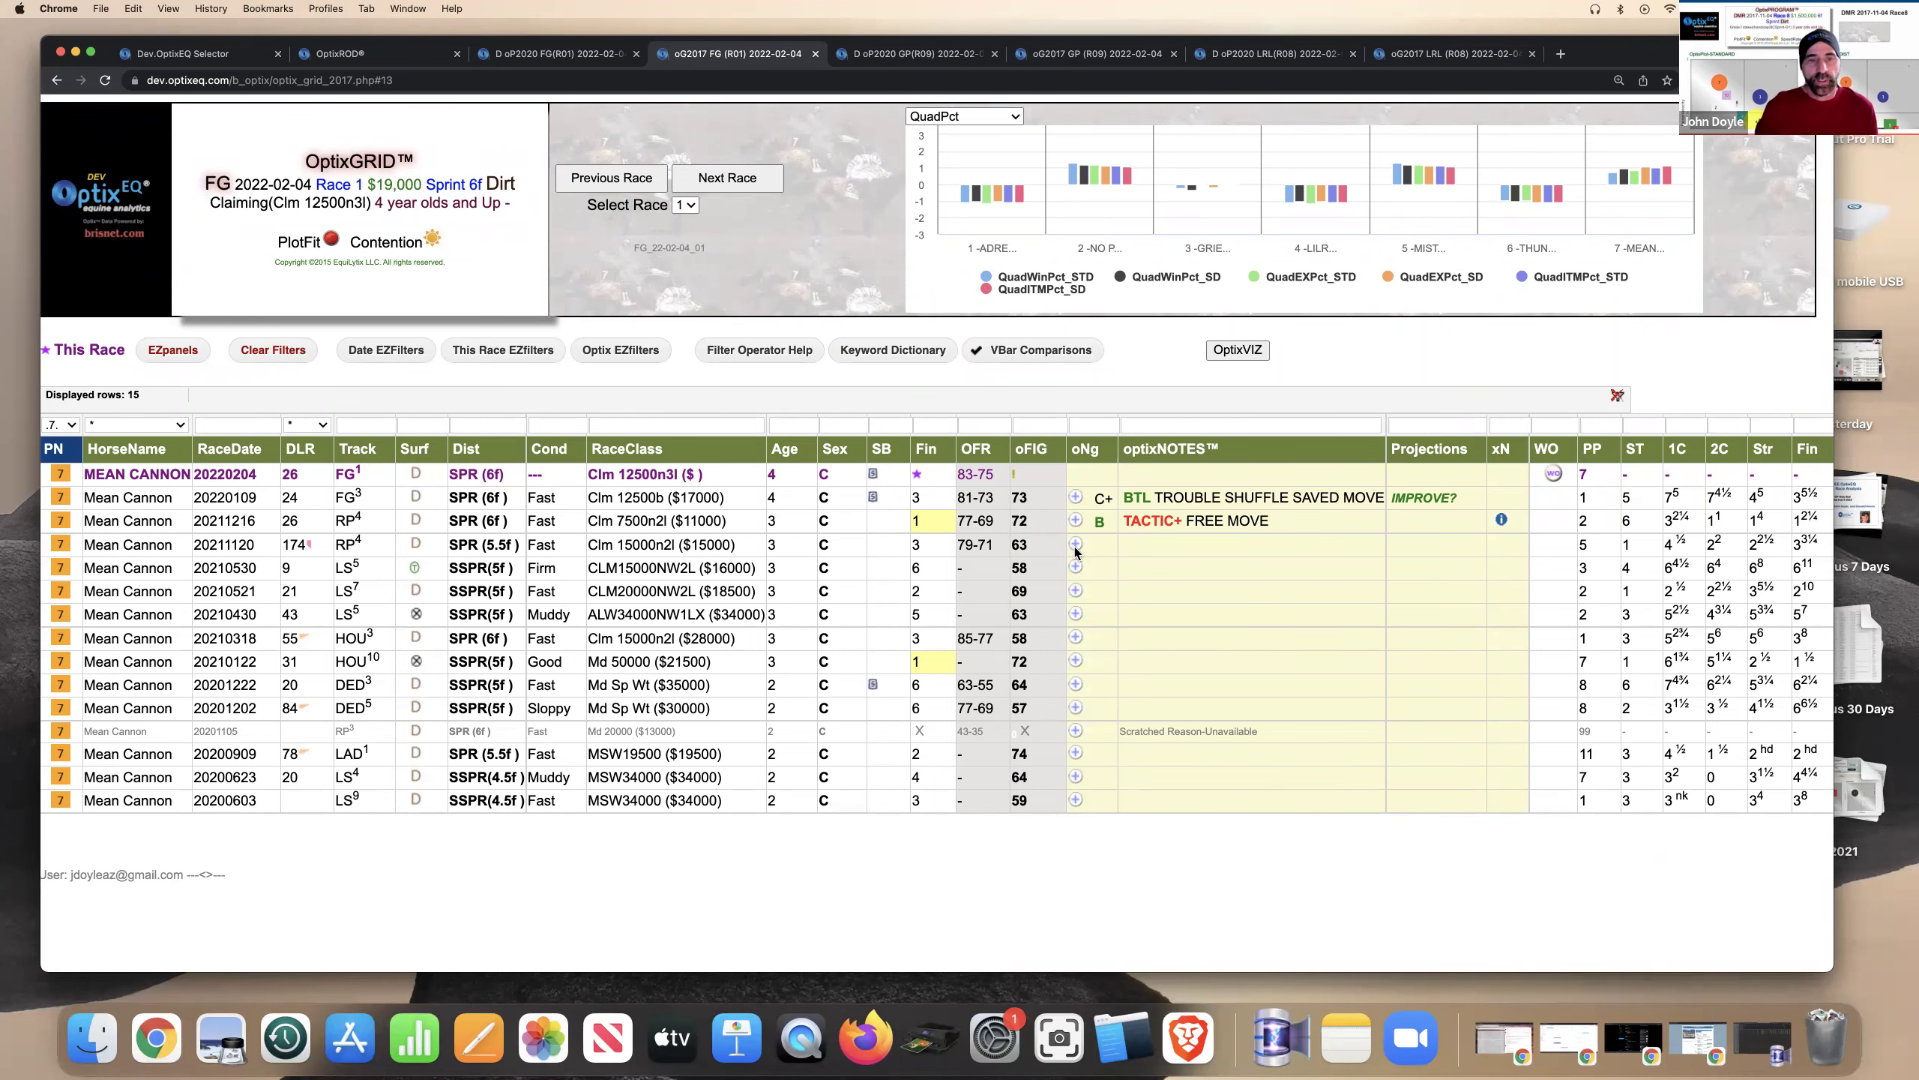
pyautogui.hscroll(3, 1064, 665)
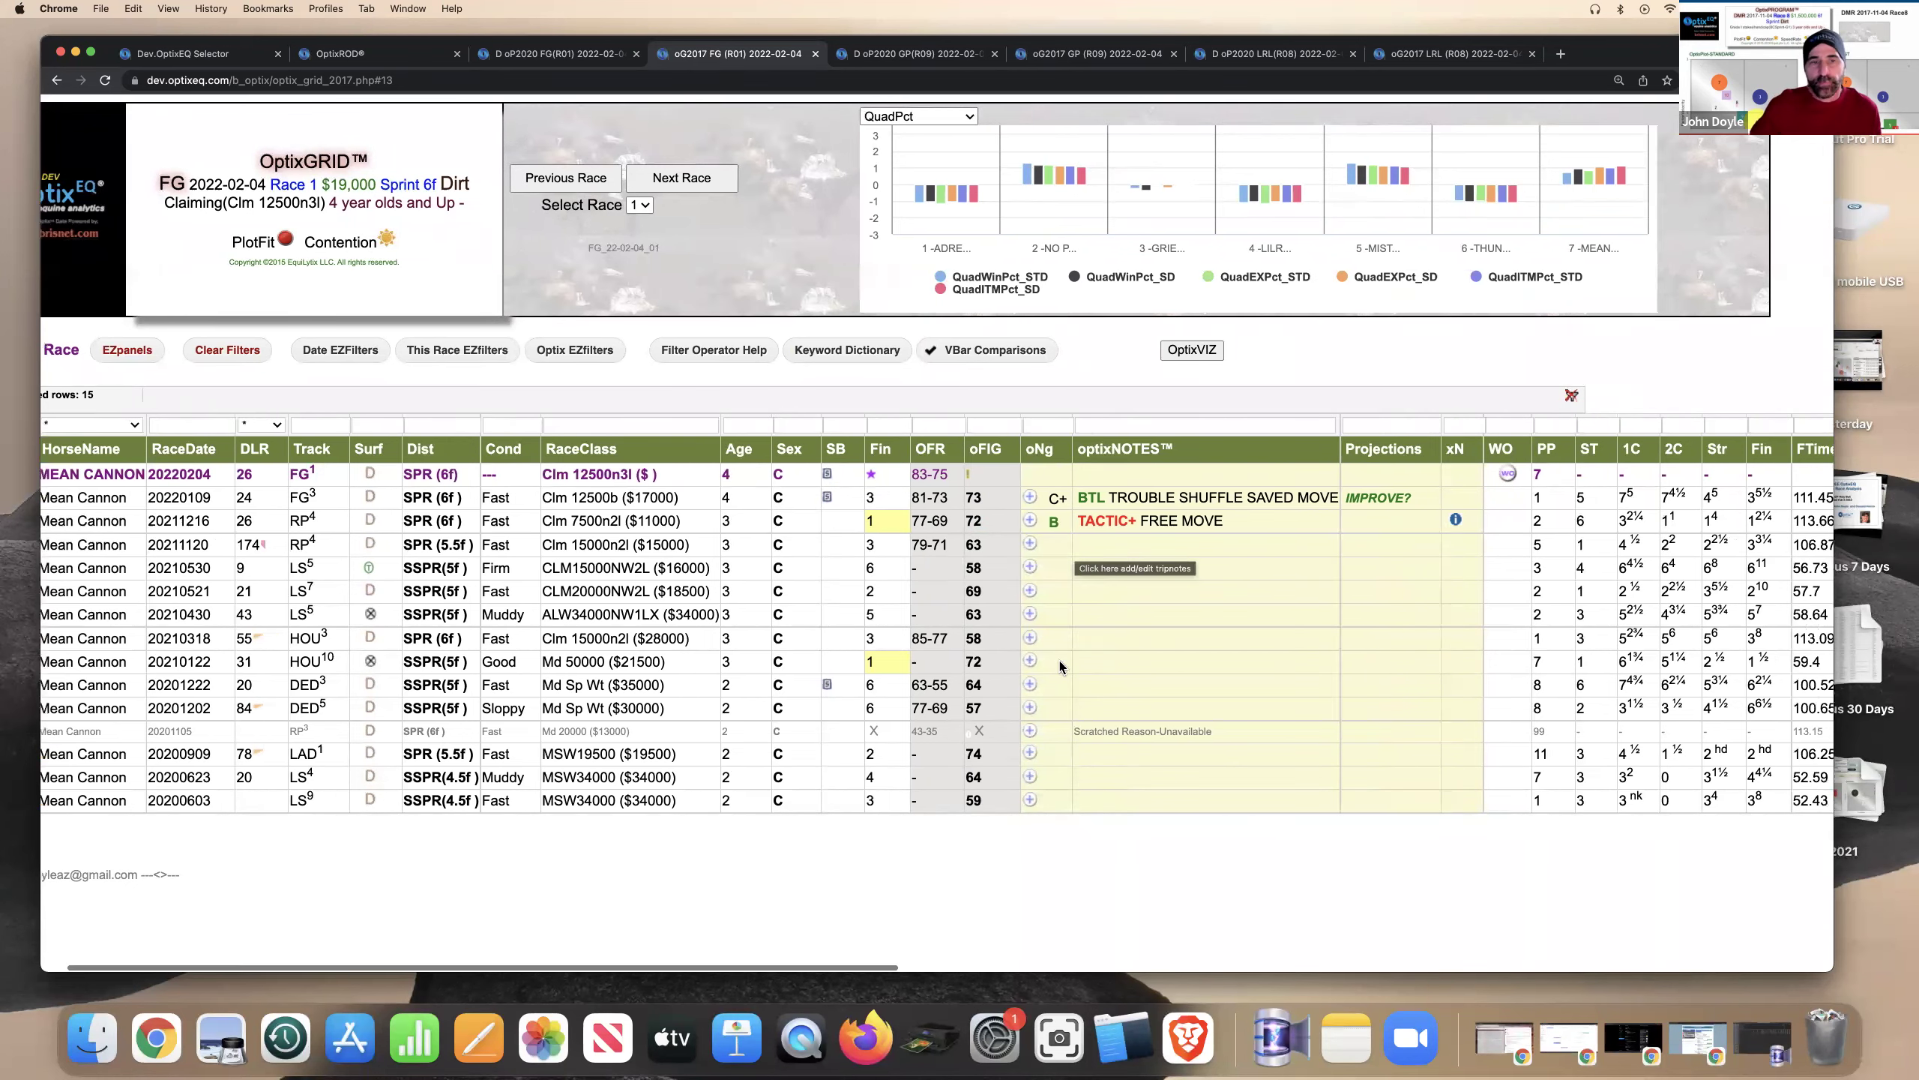
pyautogui.hscroll(-3, 1064, 665)
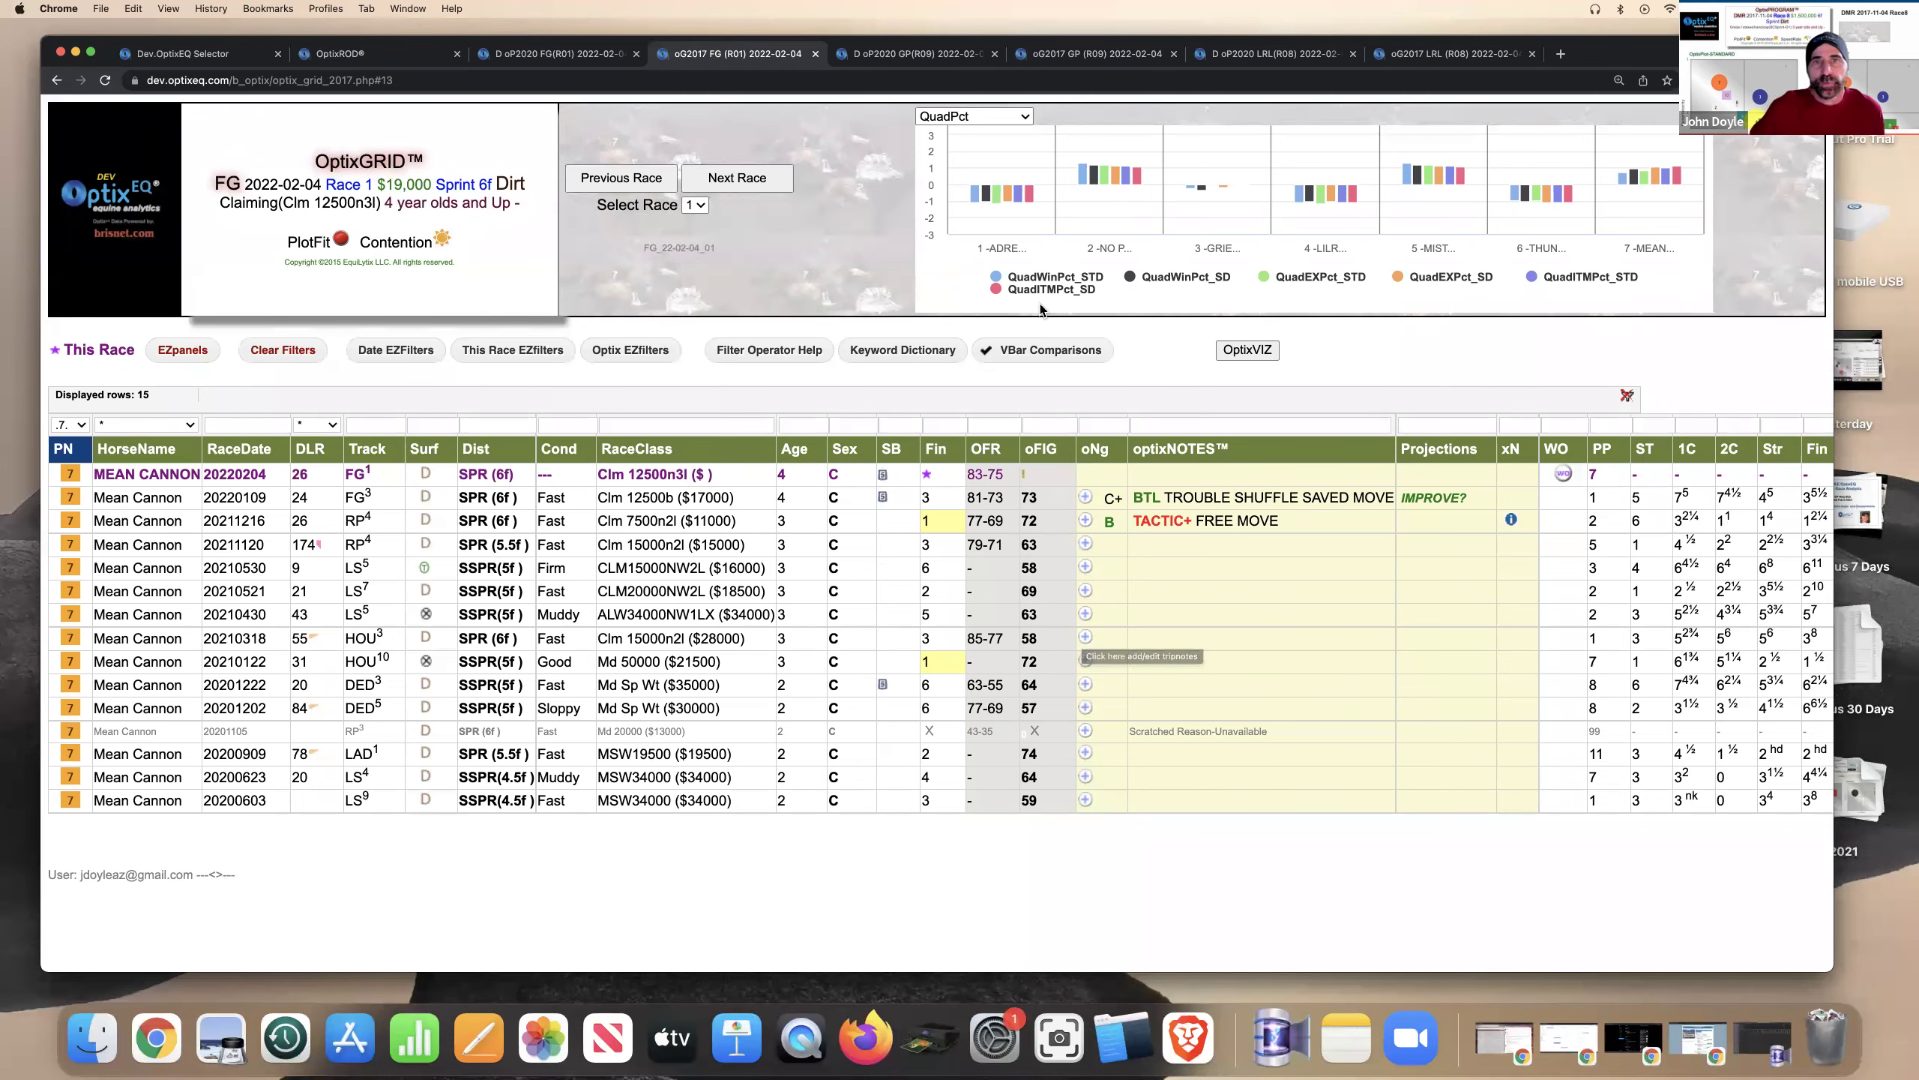
# Chart the ClassCompetition purse figures, then the Speedfigs speed figures
pyautogui.click(988, 117)
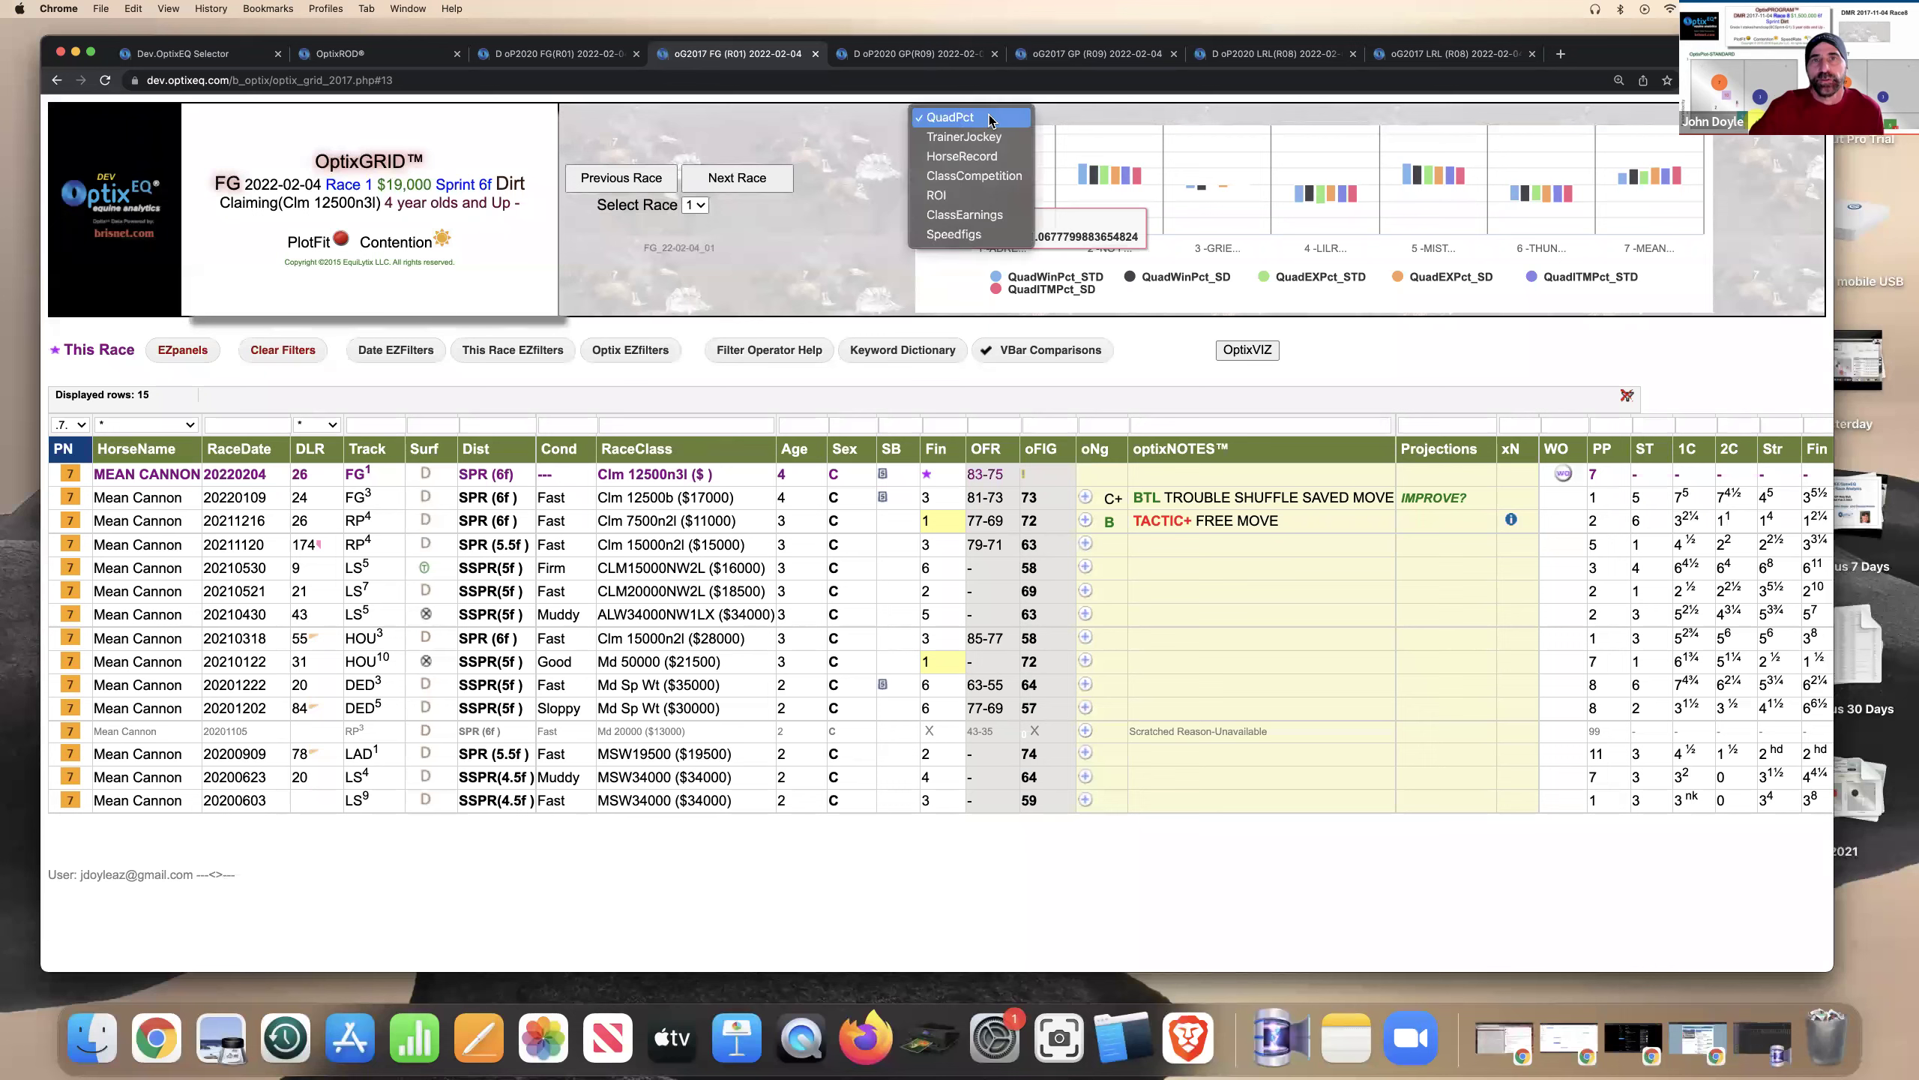
pyautogui.click(986, 175)
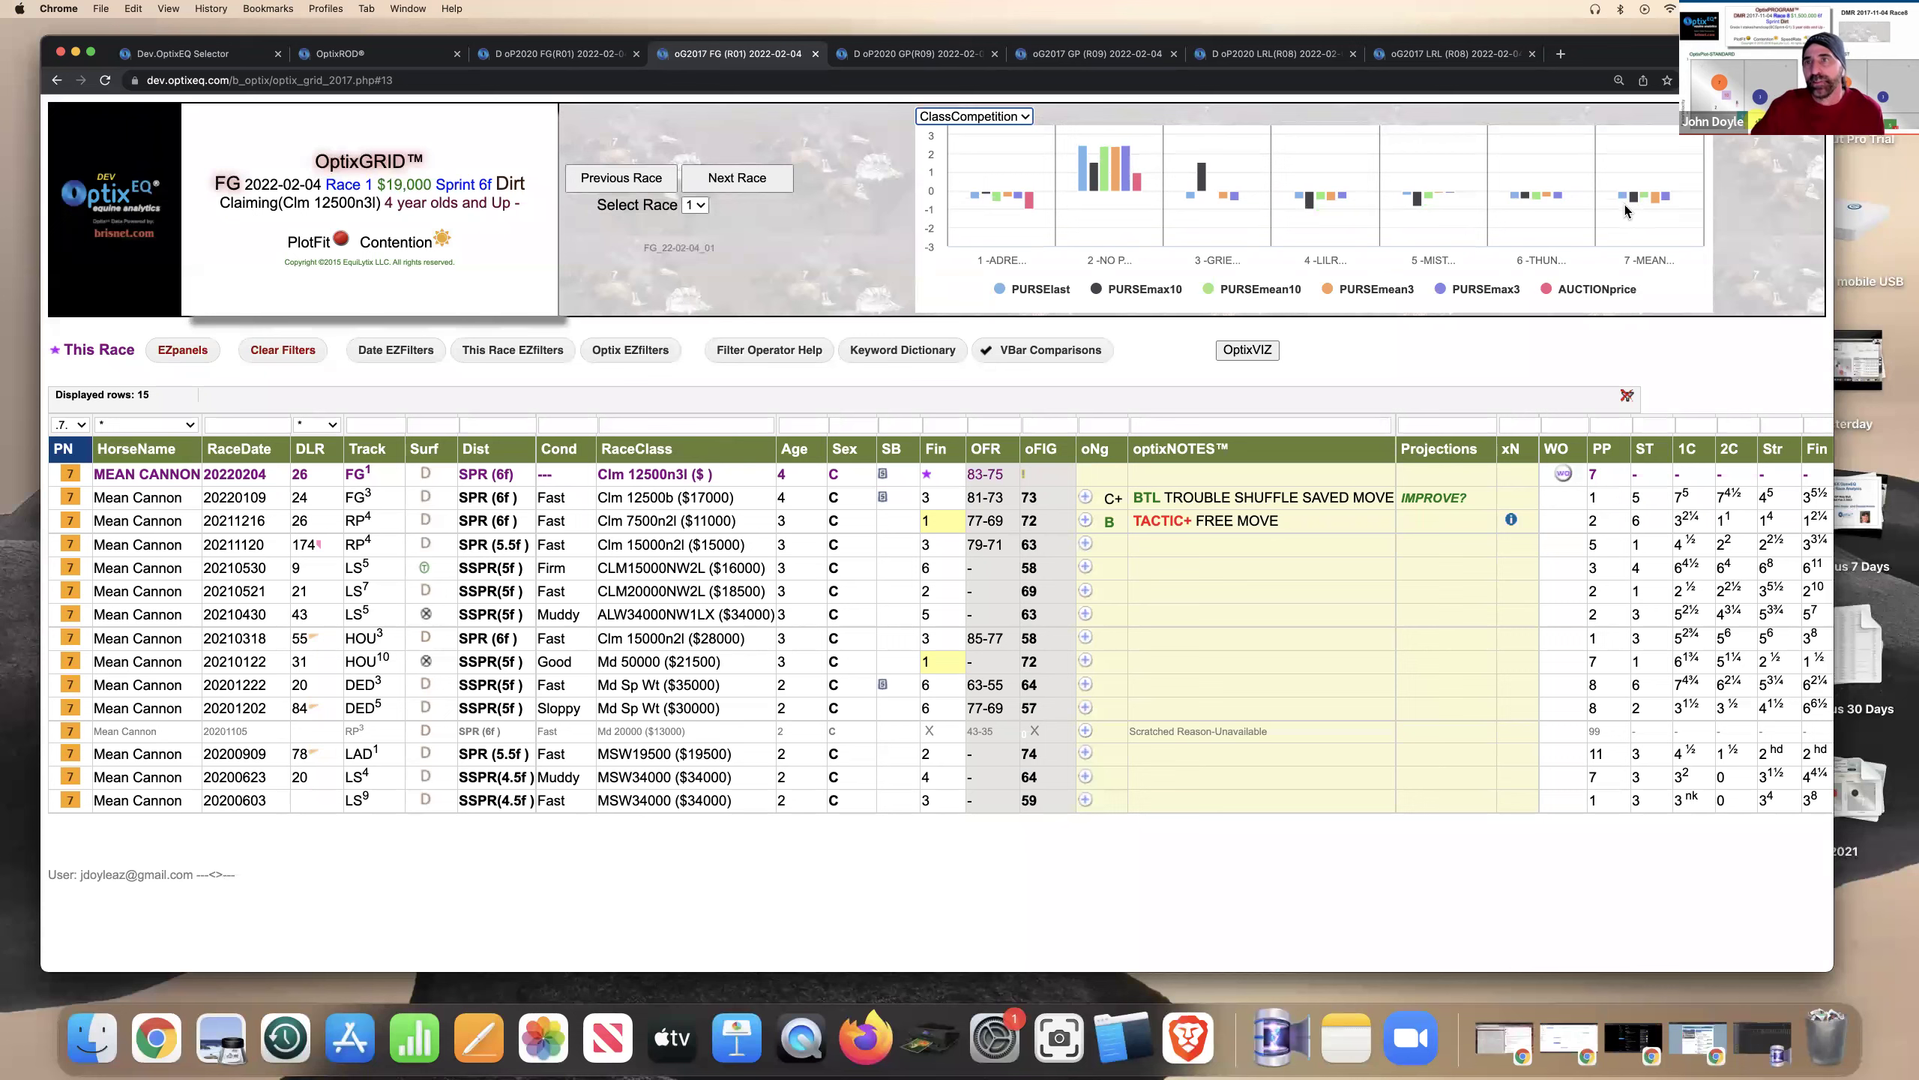
pyautogui.click(1005, 118)
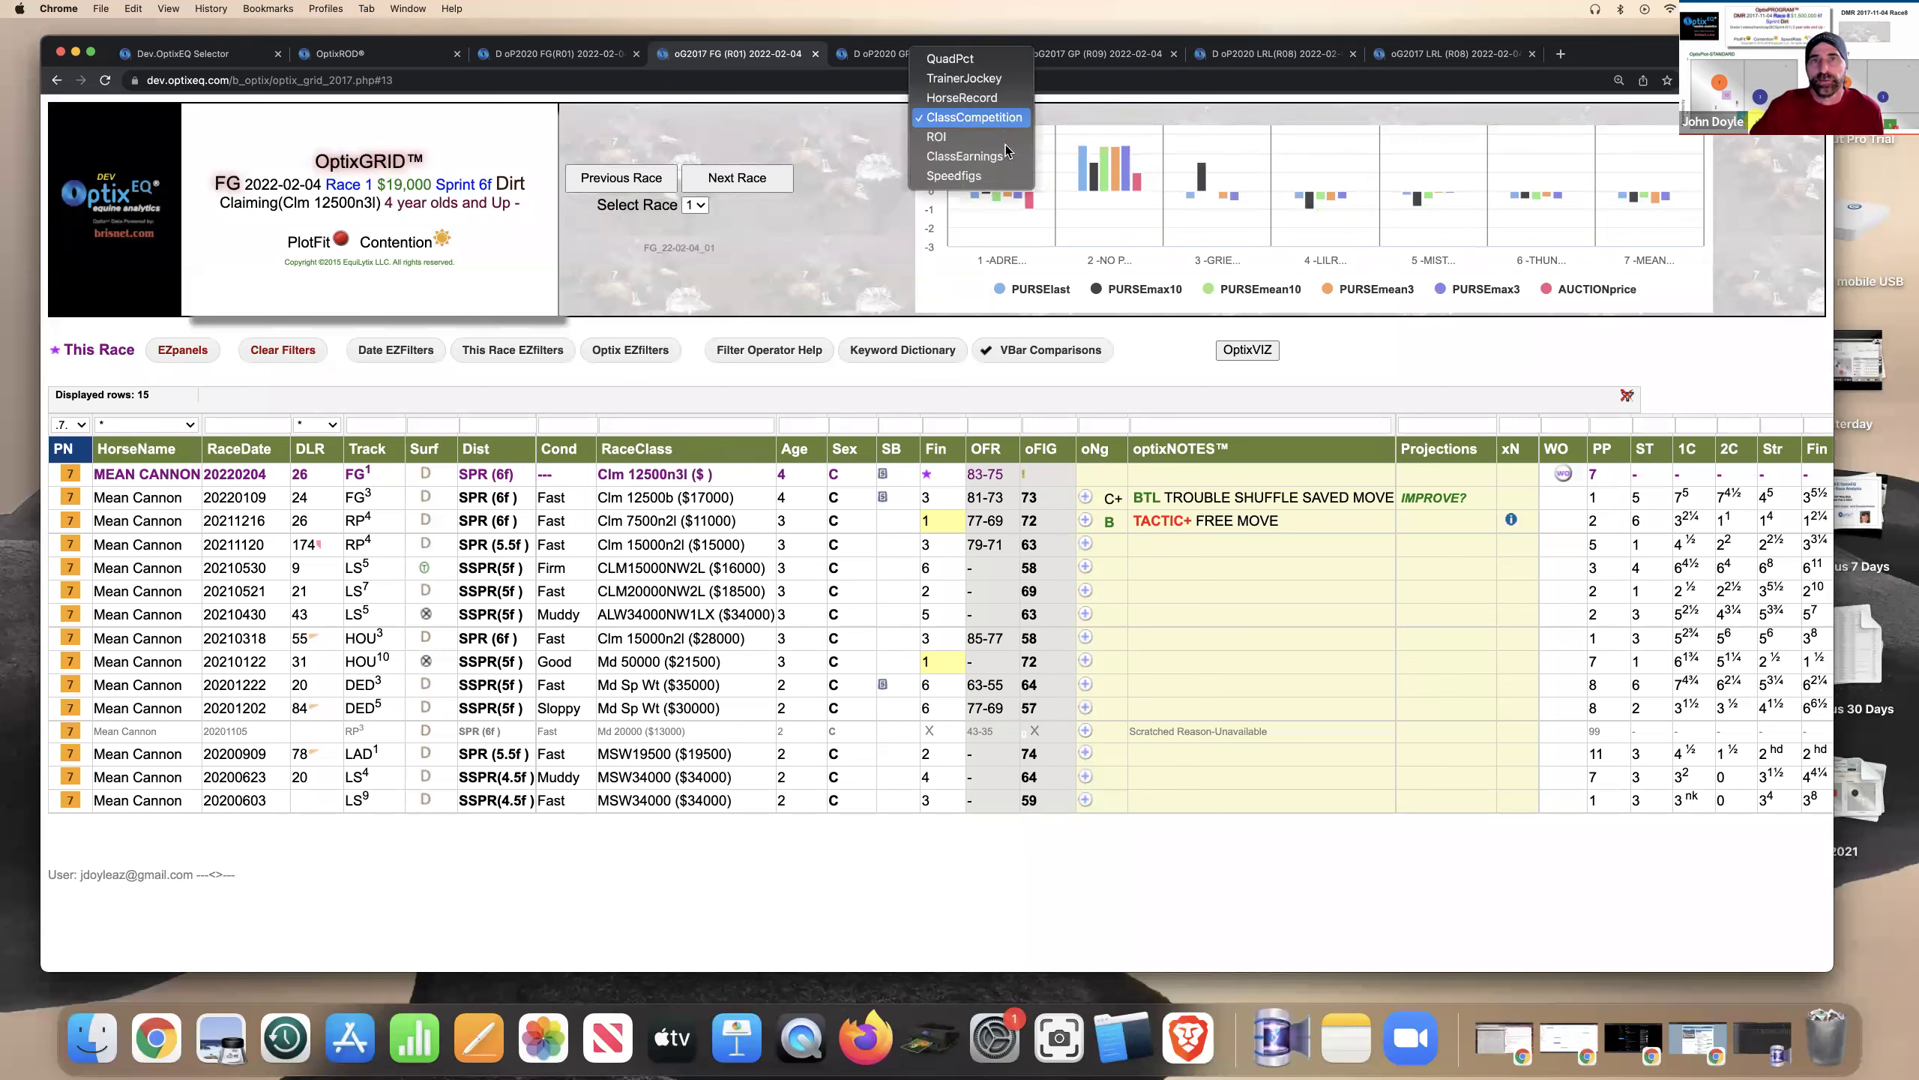
pyautogui.click(1010, 176)
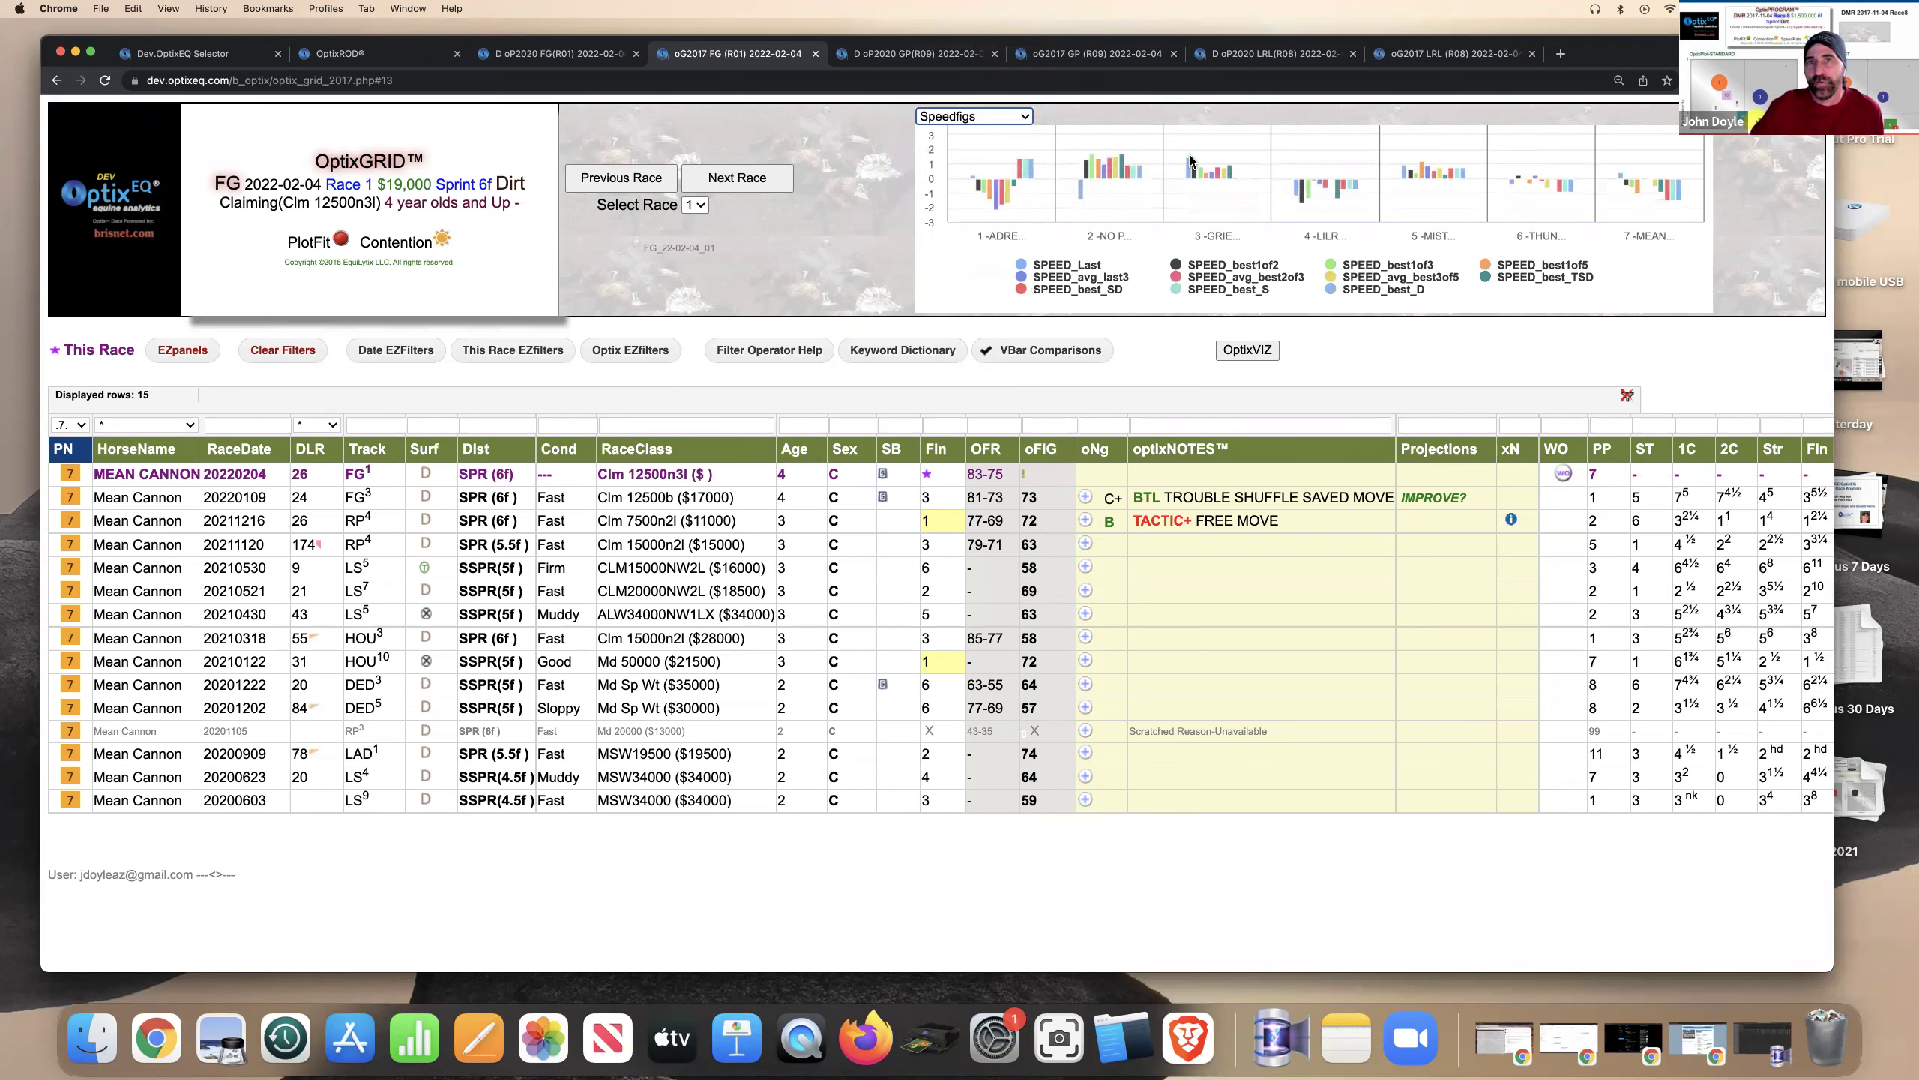
# Switch the chart back to QuadPct, view the FG Race 1 plot, then return to the RaceDay Summary
pyautogui.click(998, 117)
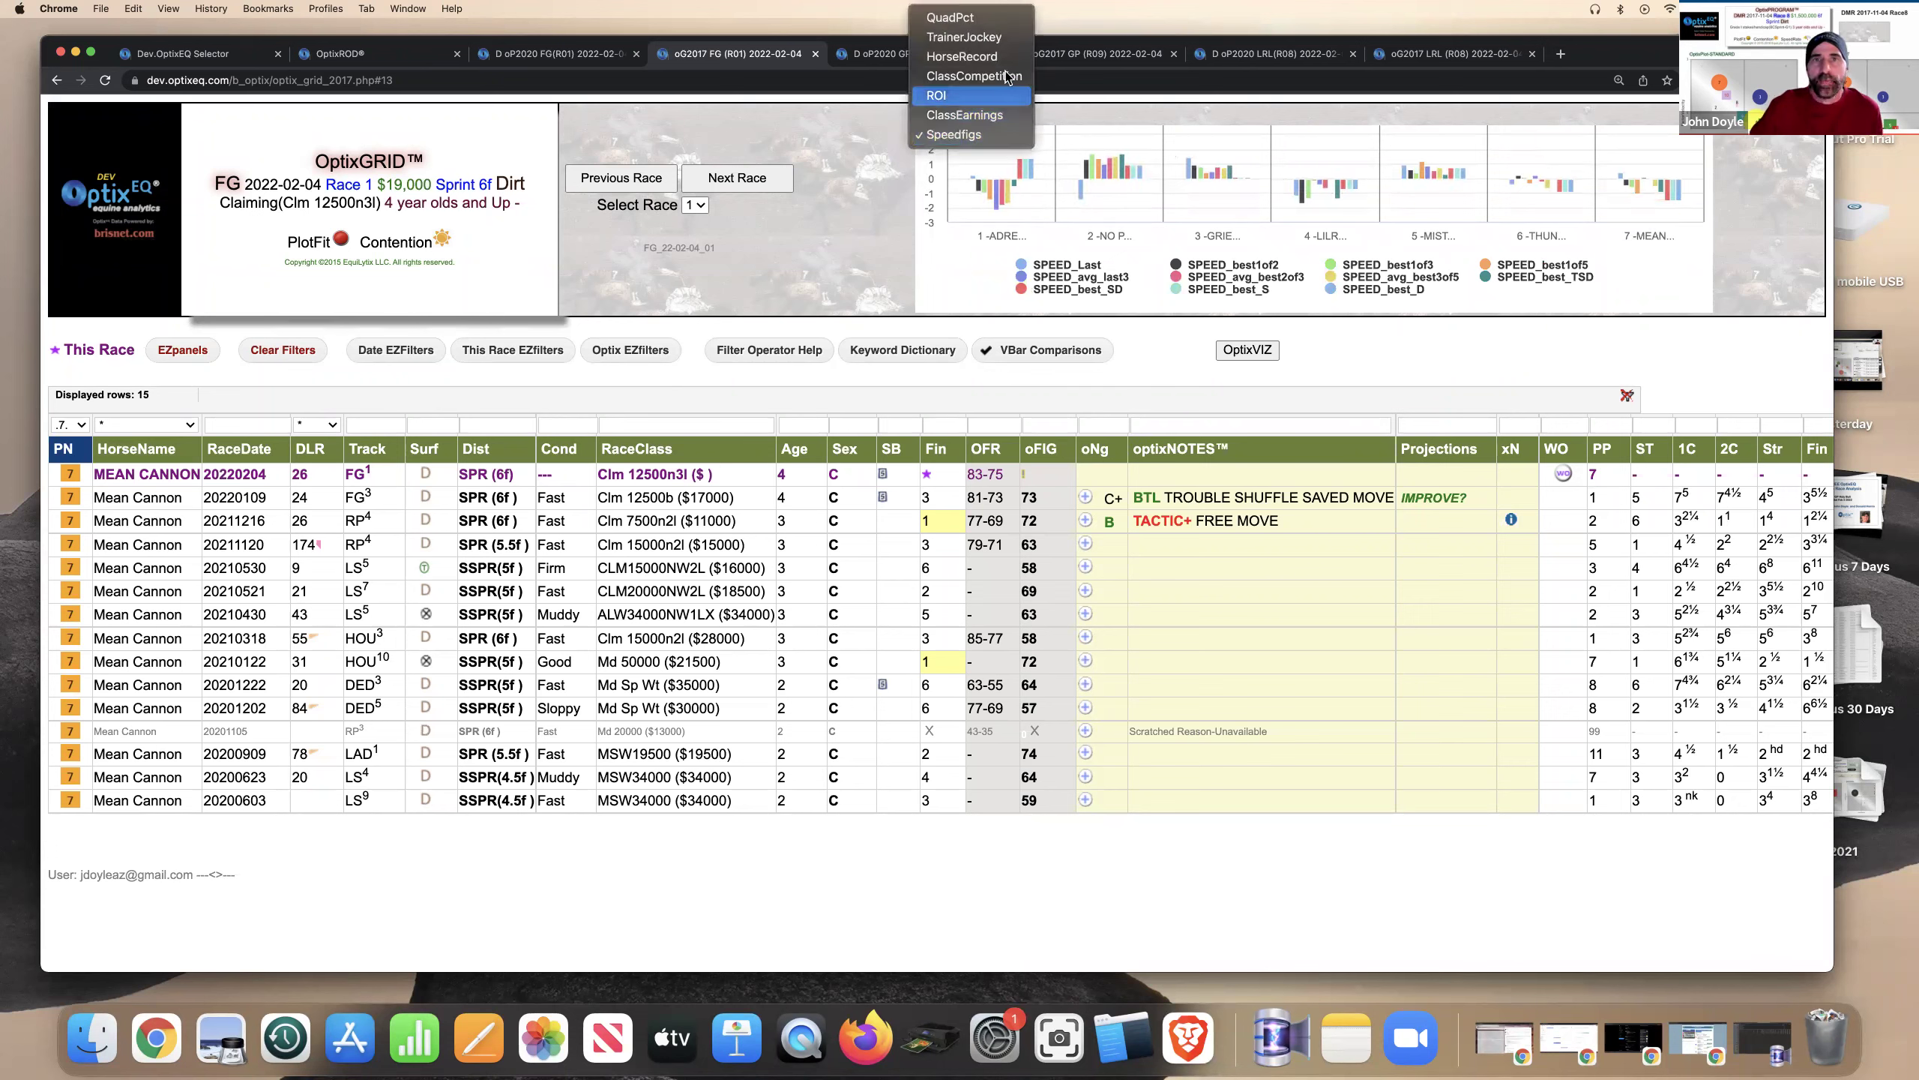
pyautogui.click(1139, 195)
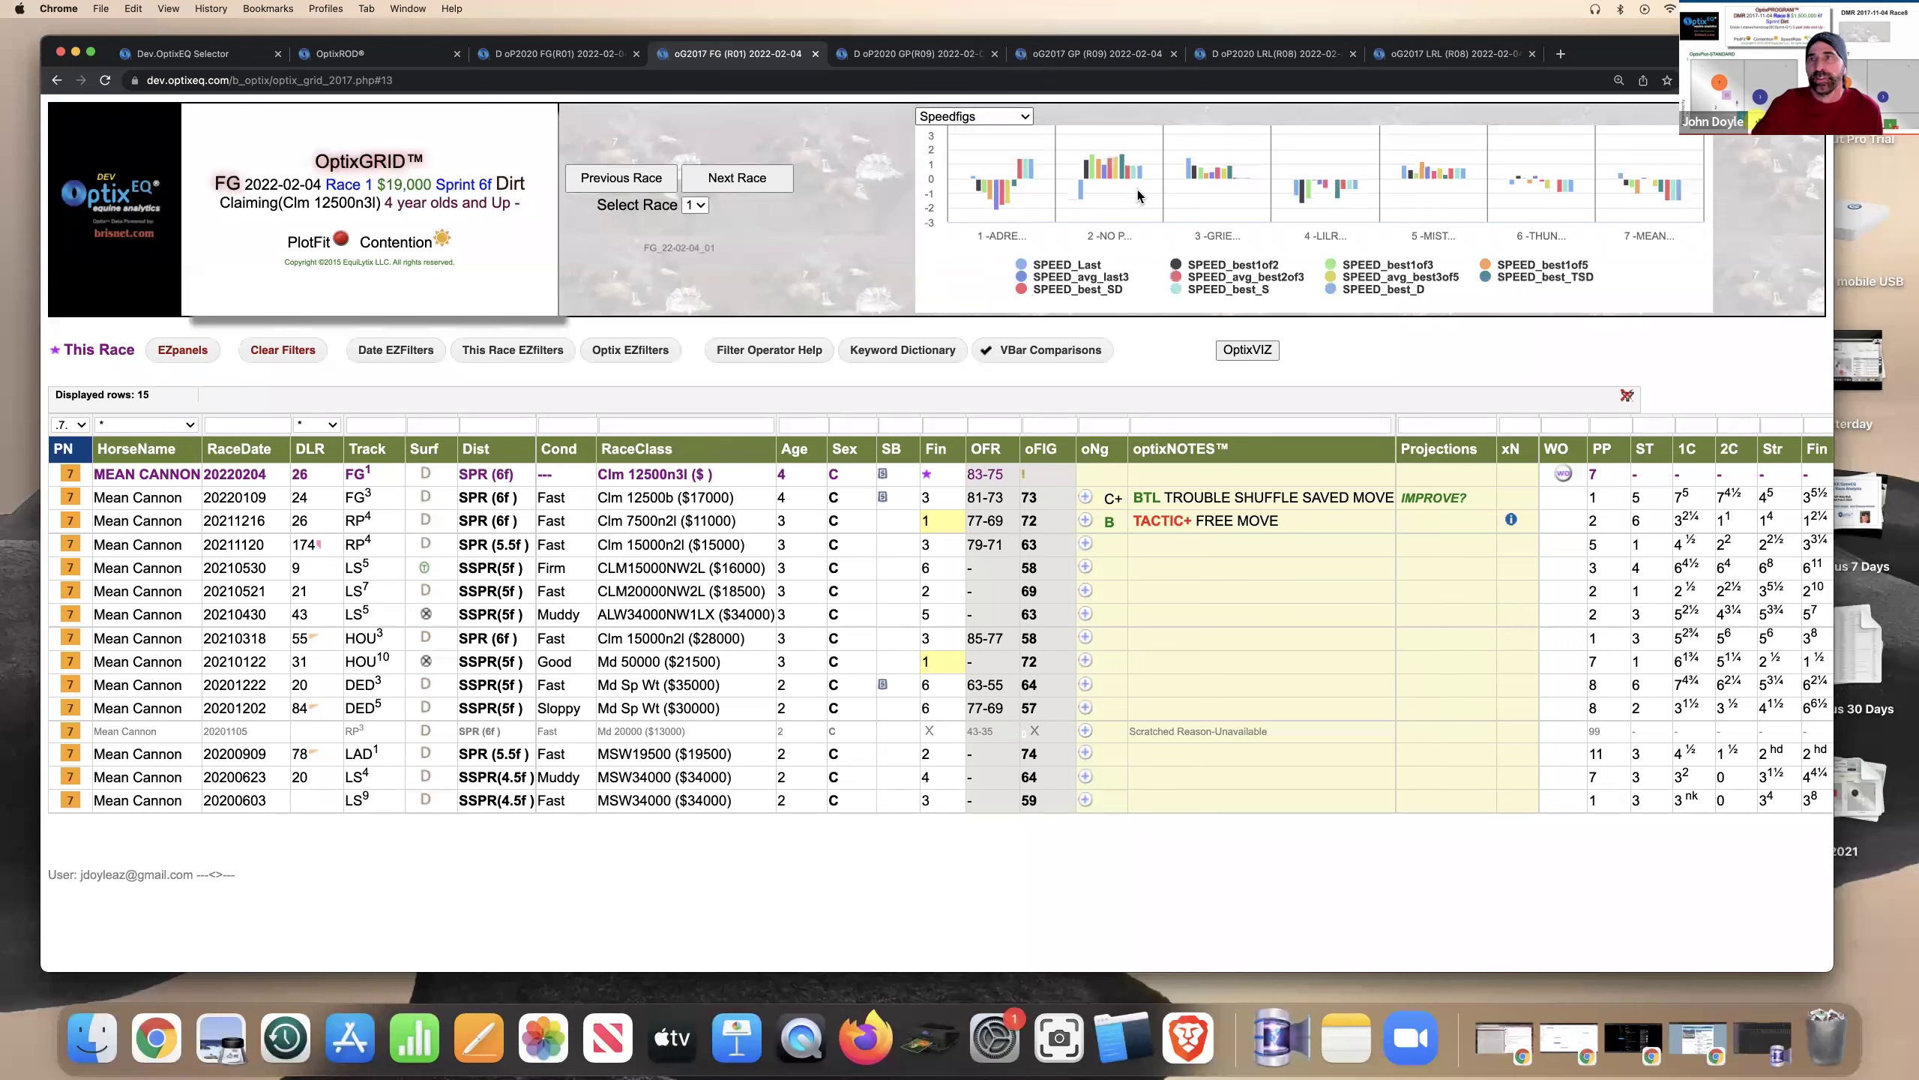
pyautogui.press('q')
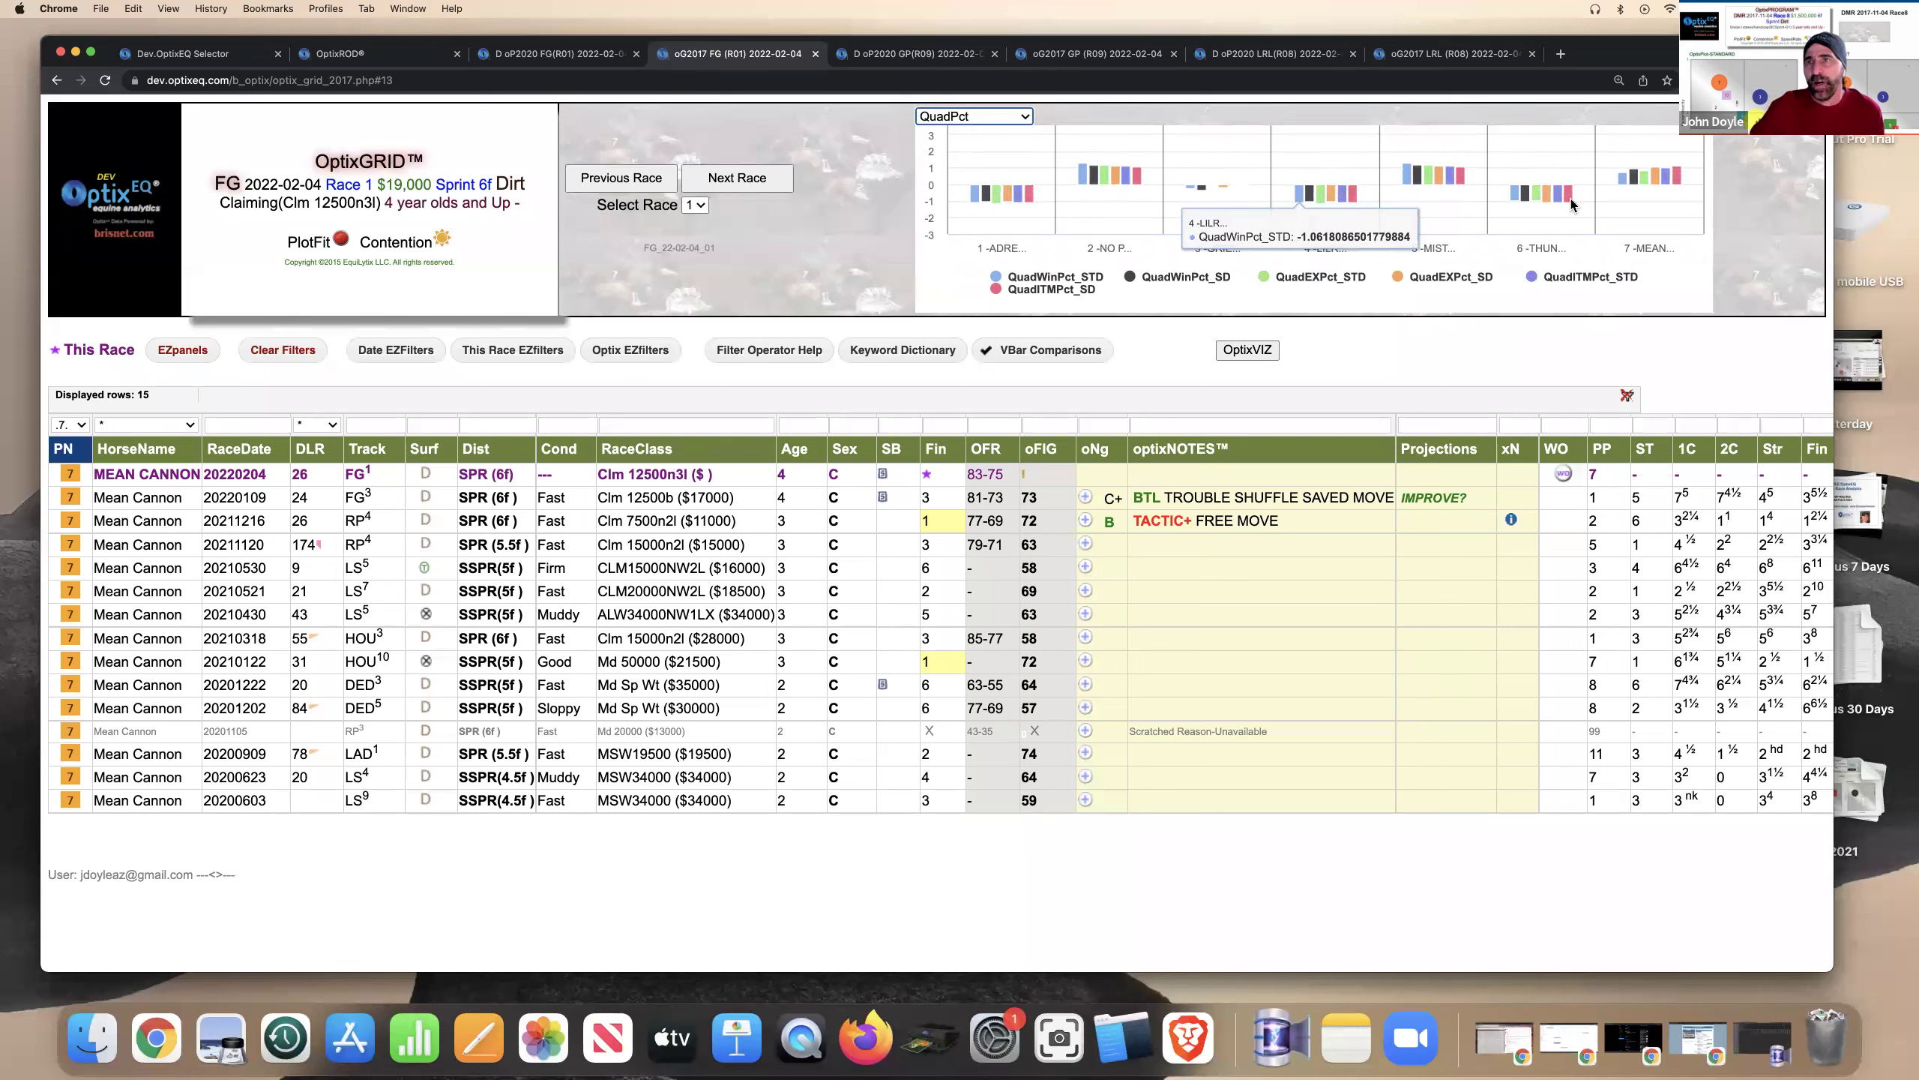
pyautogui.moveTo(1514, 235)
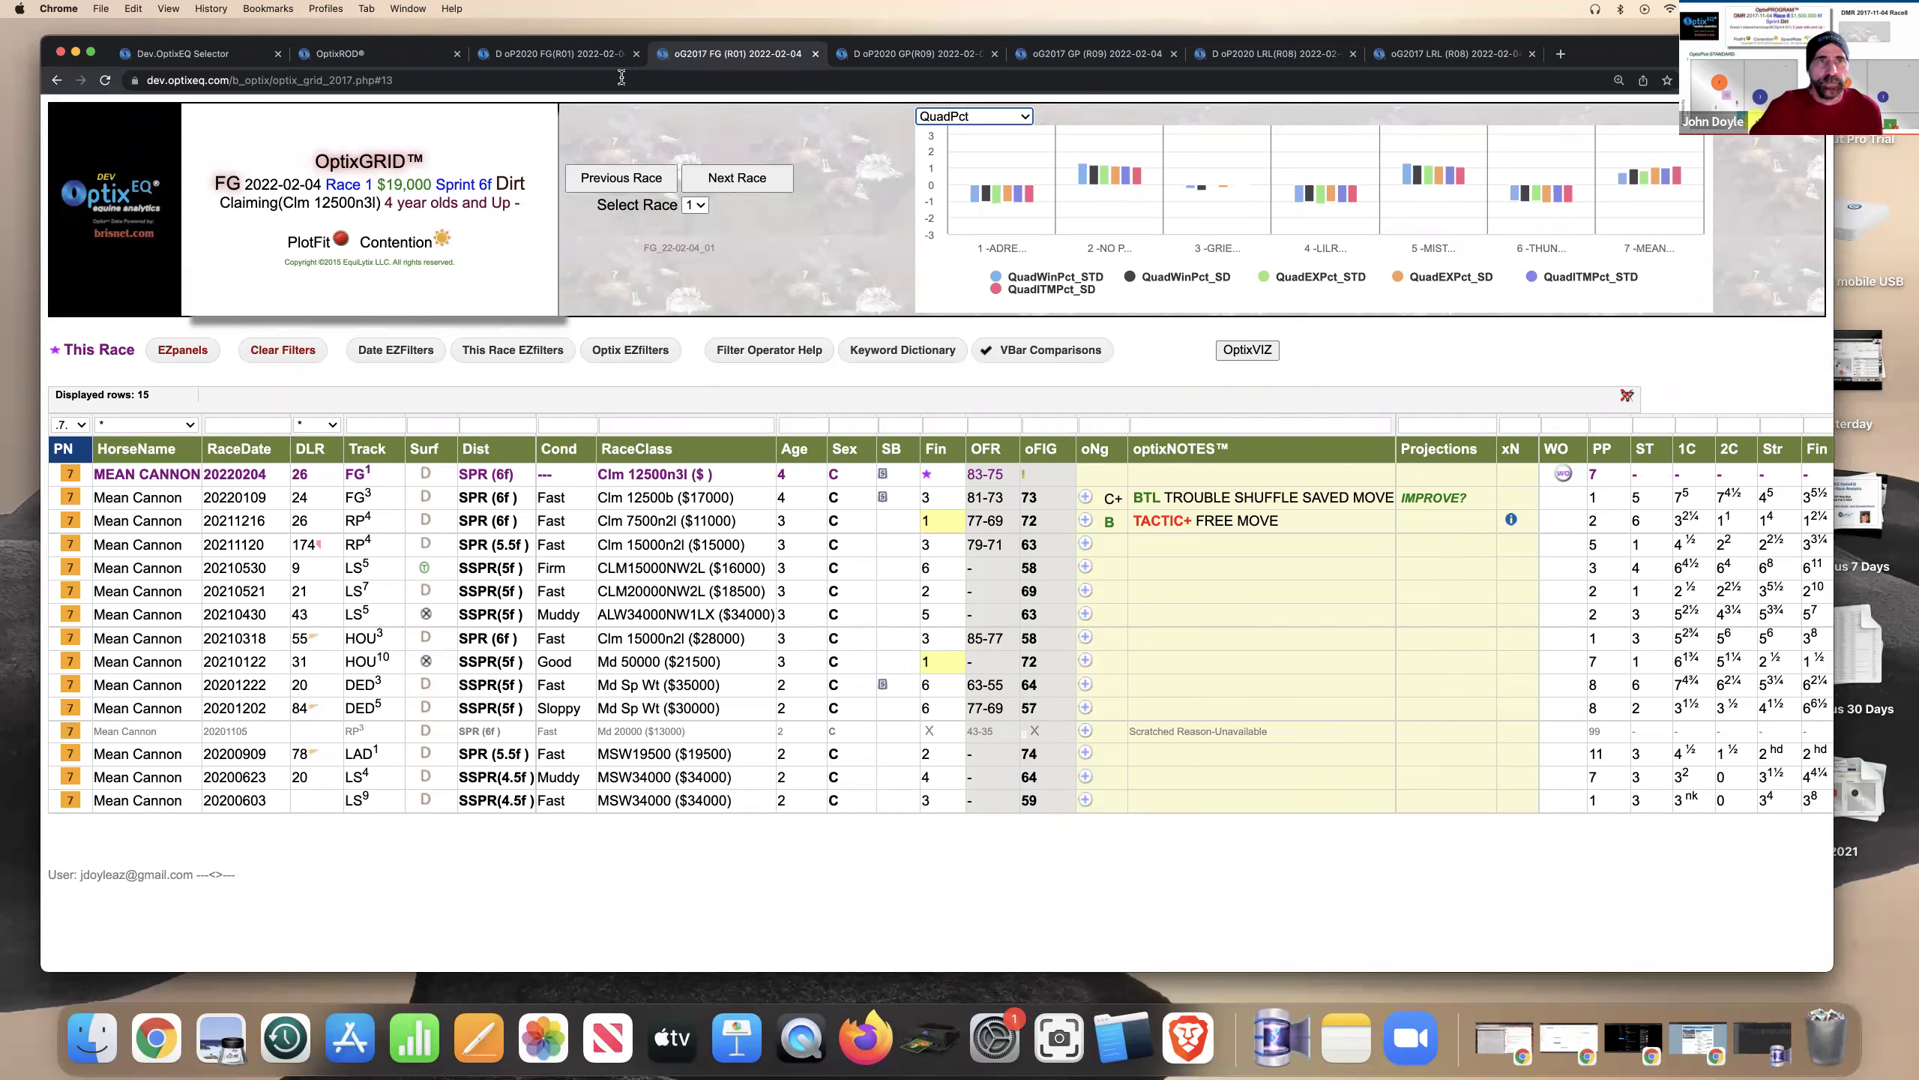
pyautogui.click(541, 54)
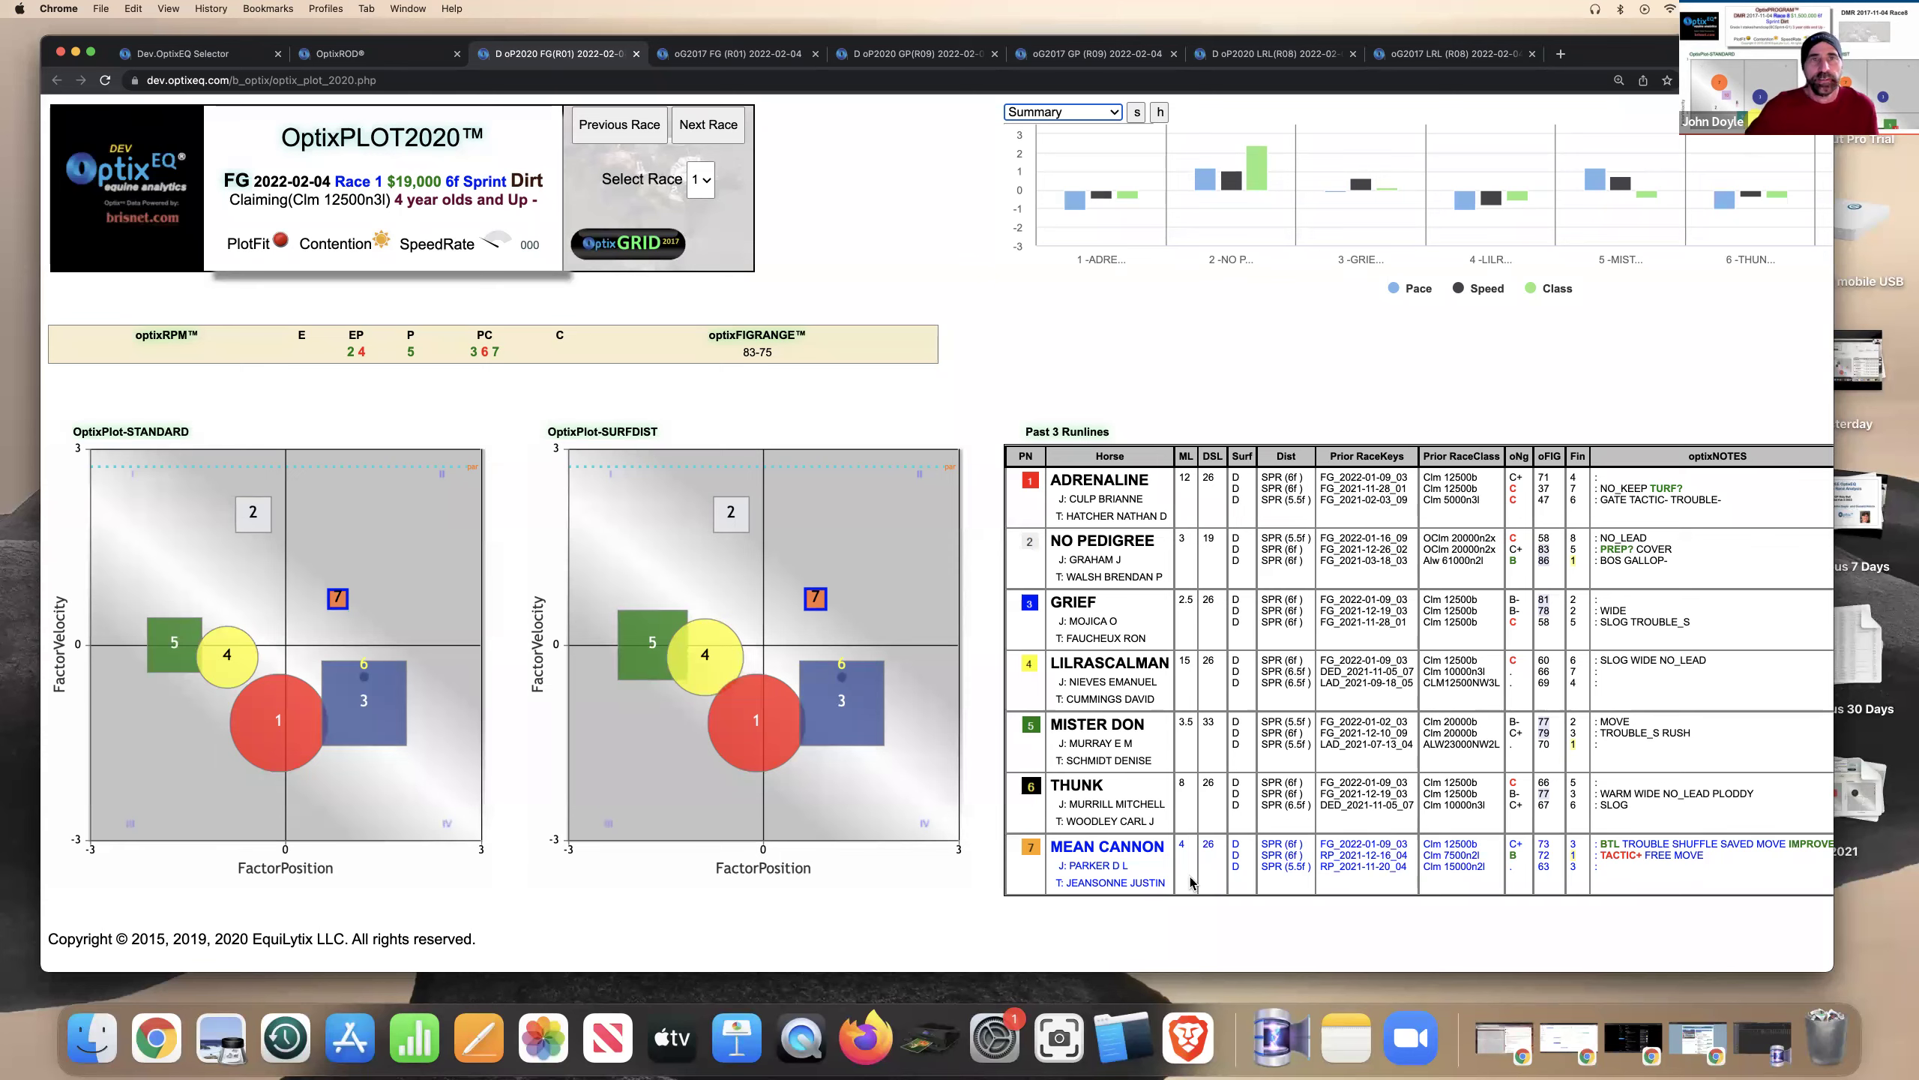
pyautogui.click(385, 54)
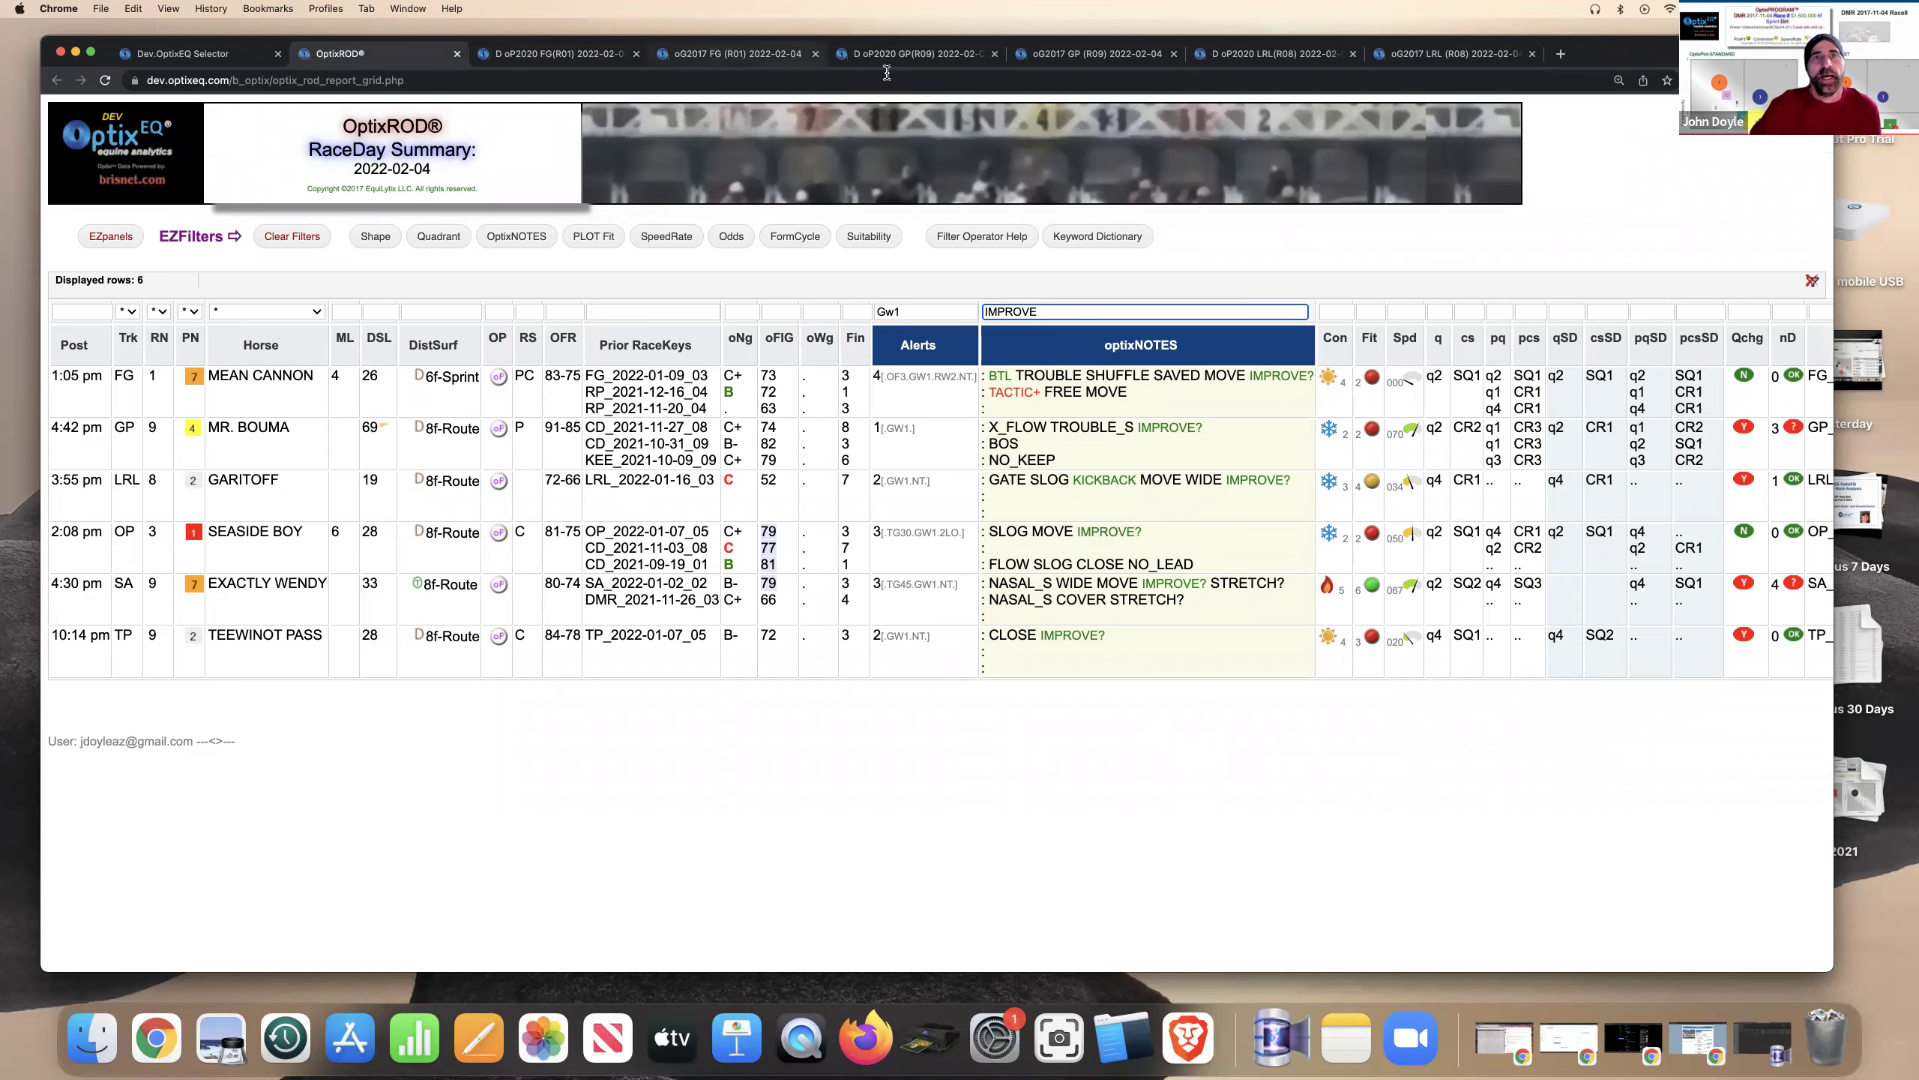
# Open the GP Race 9 grid filtered to program number 4, Mr. Bouma
pyautogui.click(1078, 54)
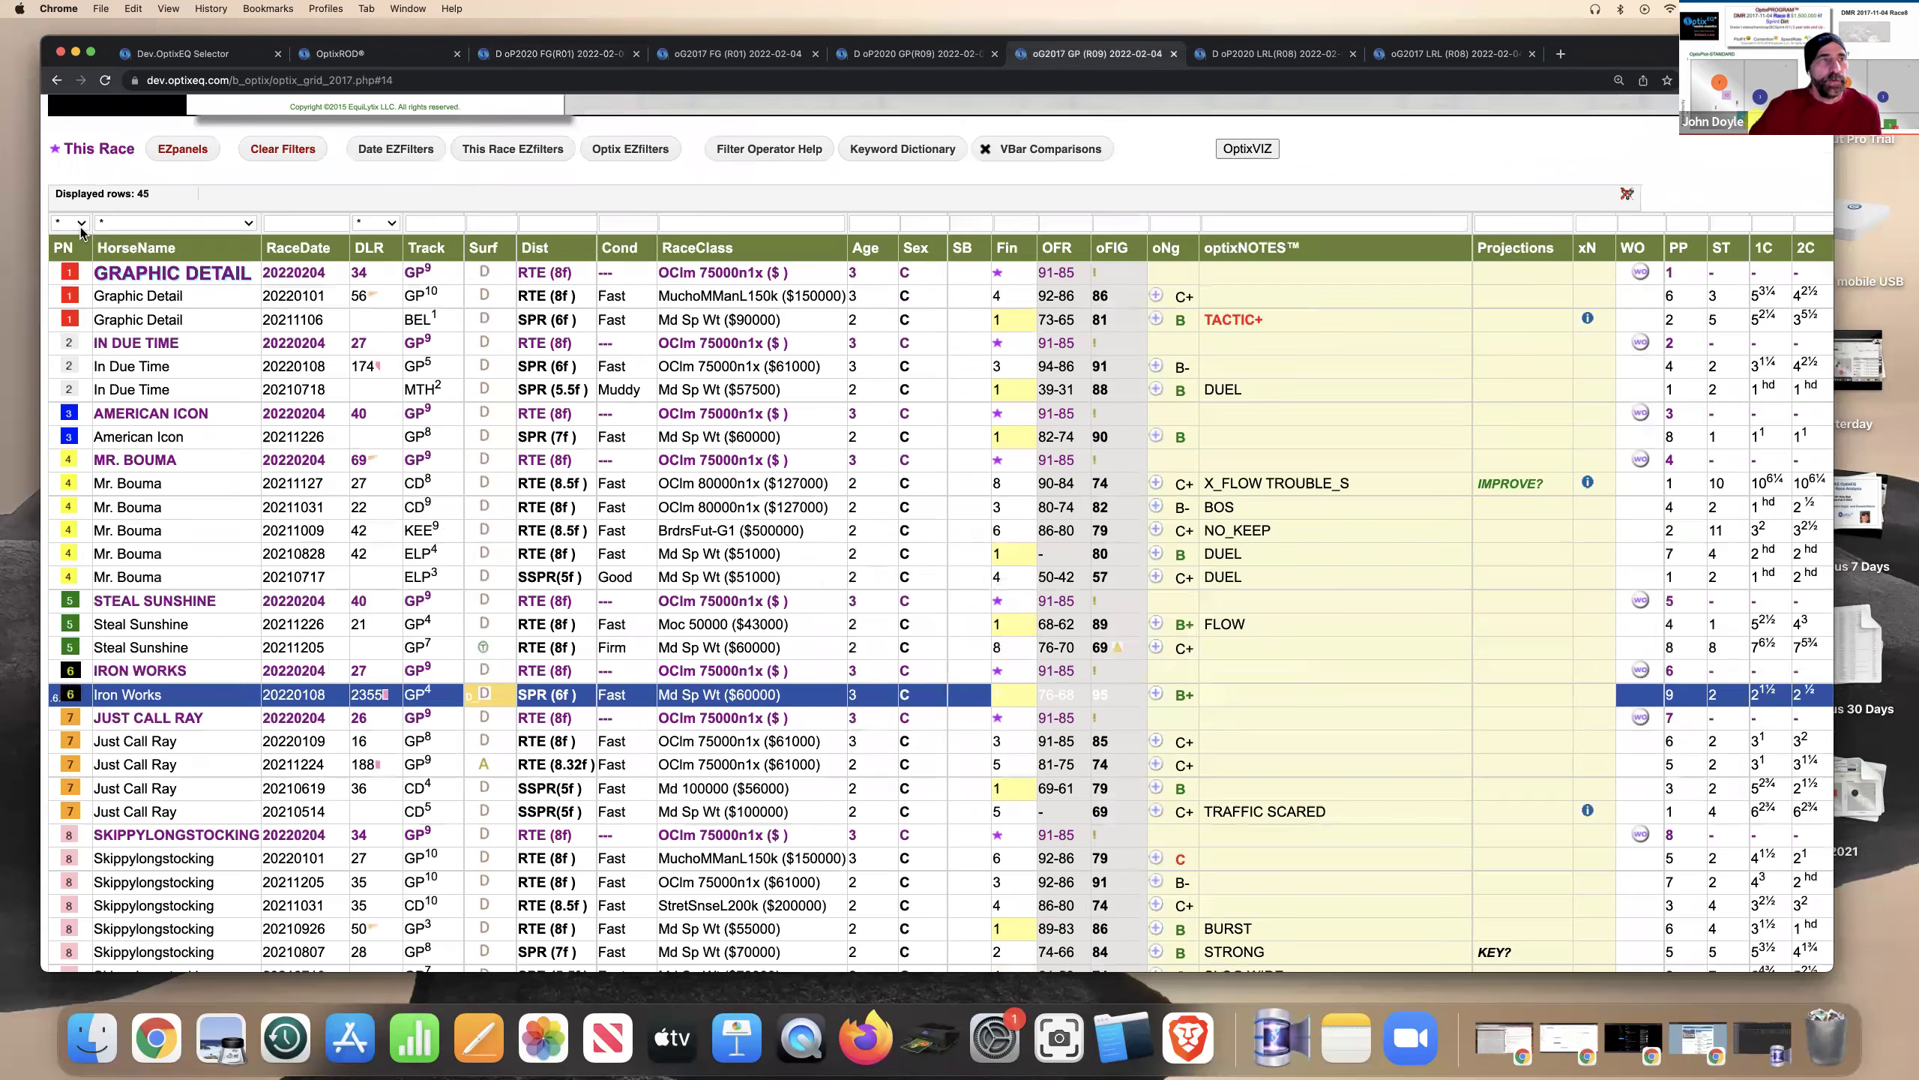
pyautogui.click(82, 227)
pyautogui.click(366, 443)
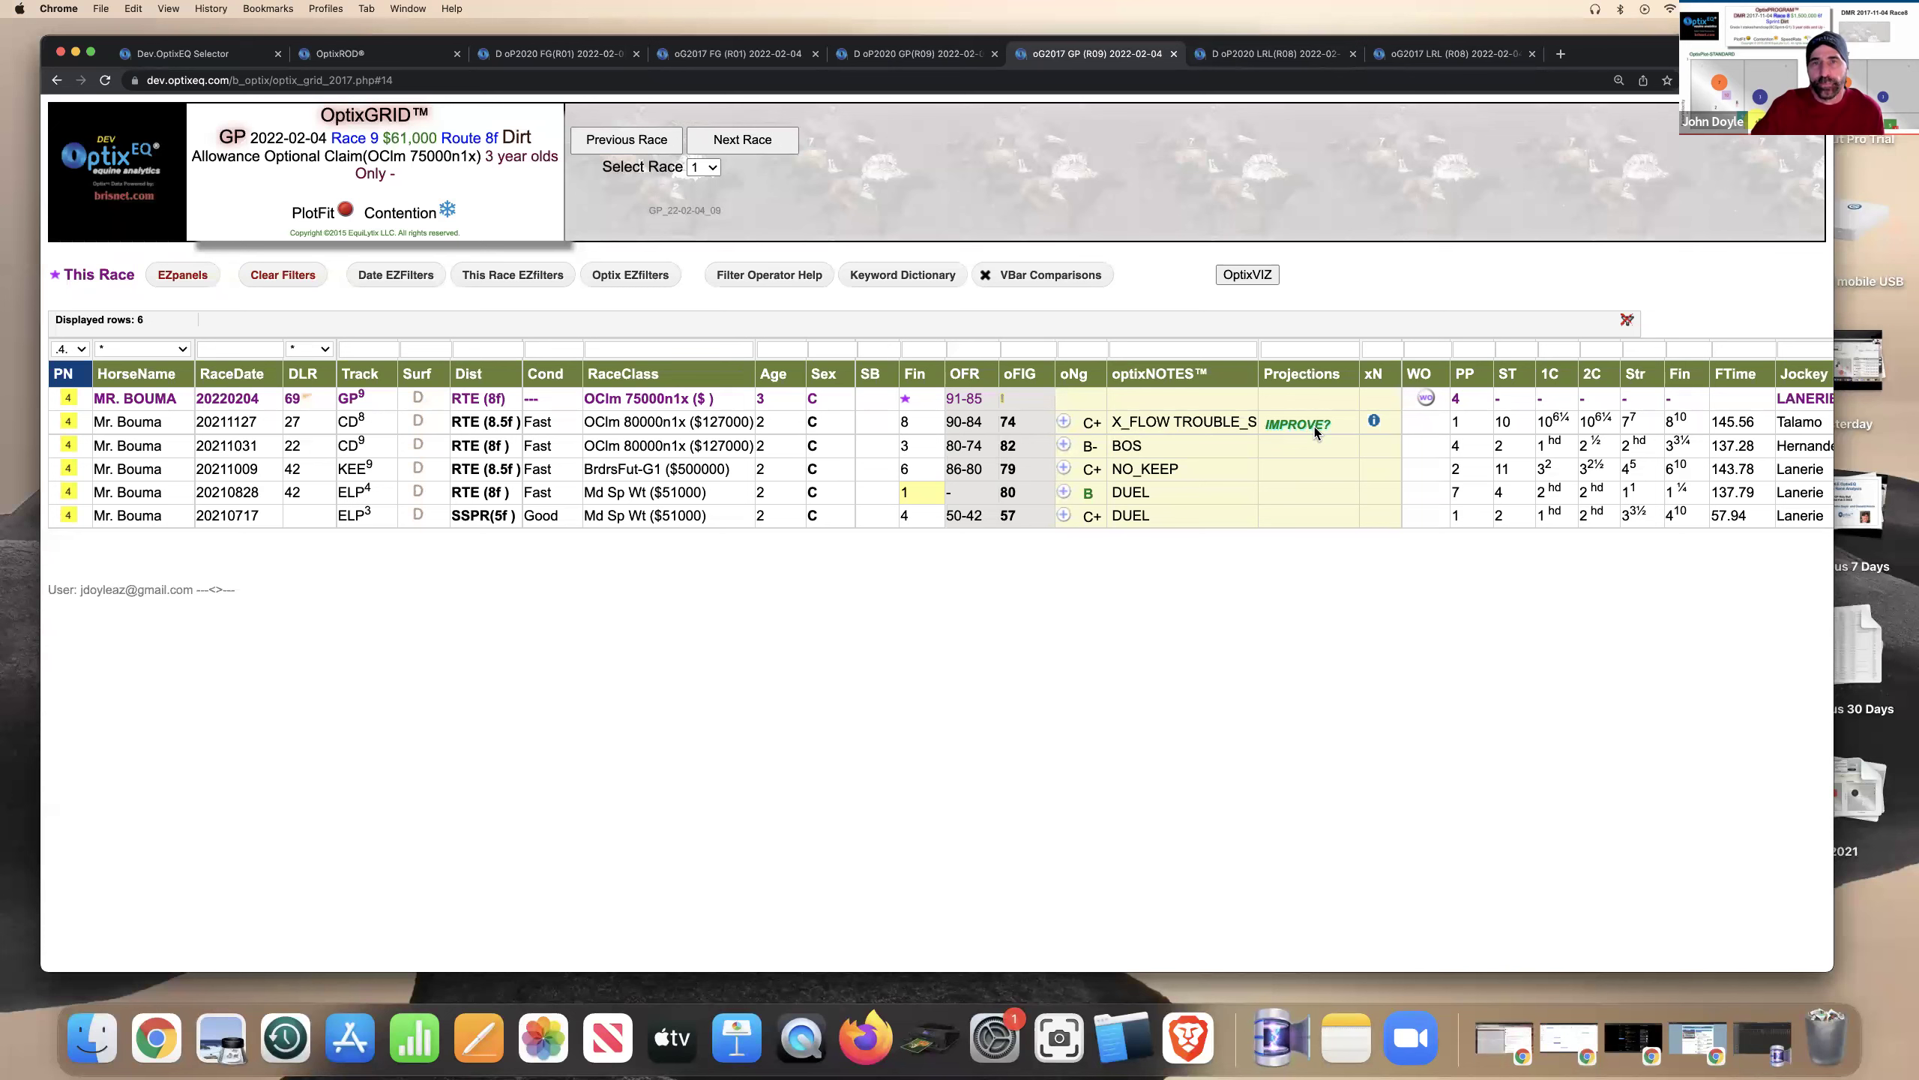
# Read Mr. Bouma's 20211127 extended race note, then open that race's OptixPLOT
pyautogui.click(1373, 421)
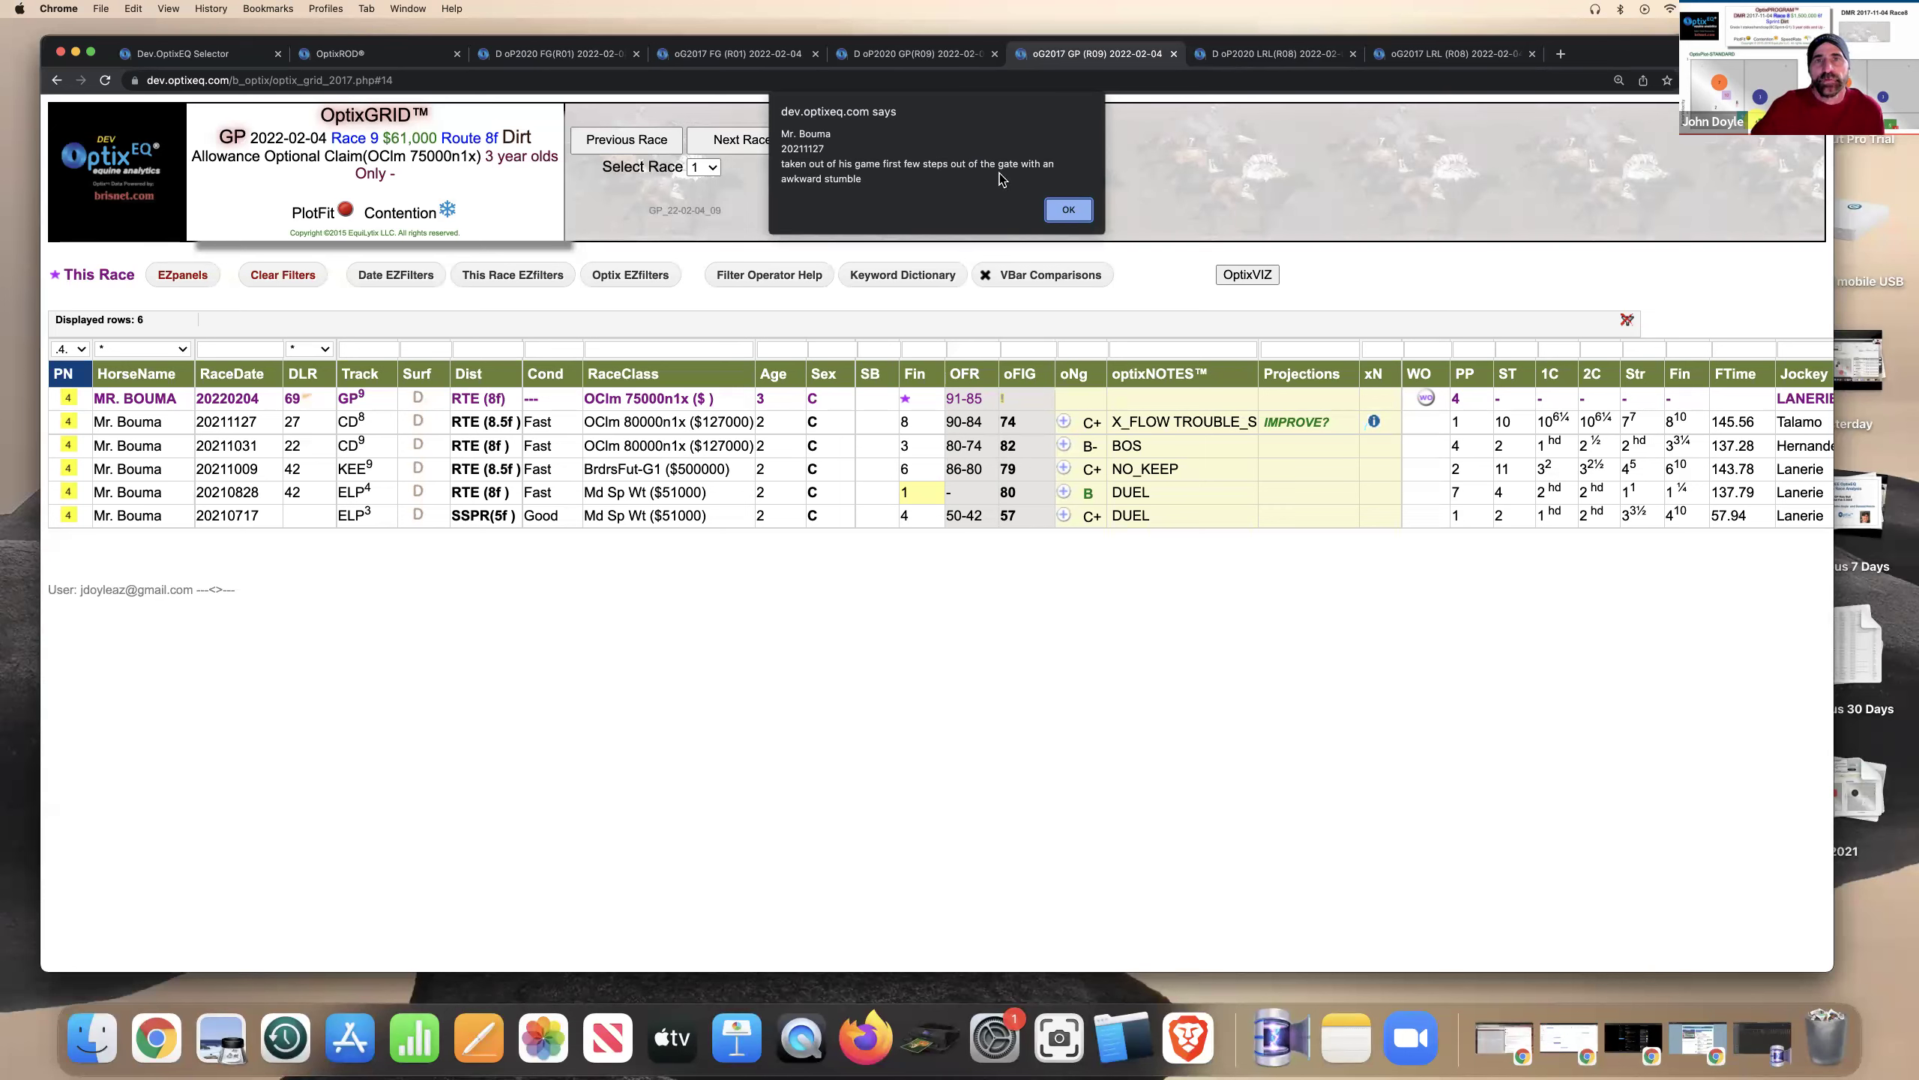
pyautogui.click(1067, 208)
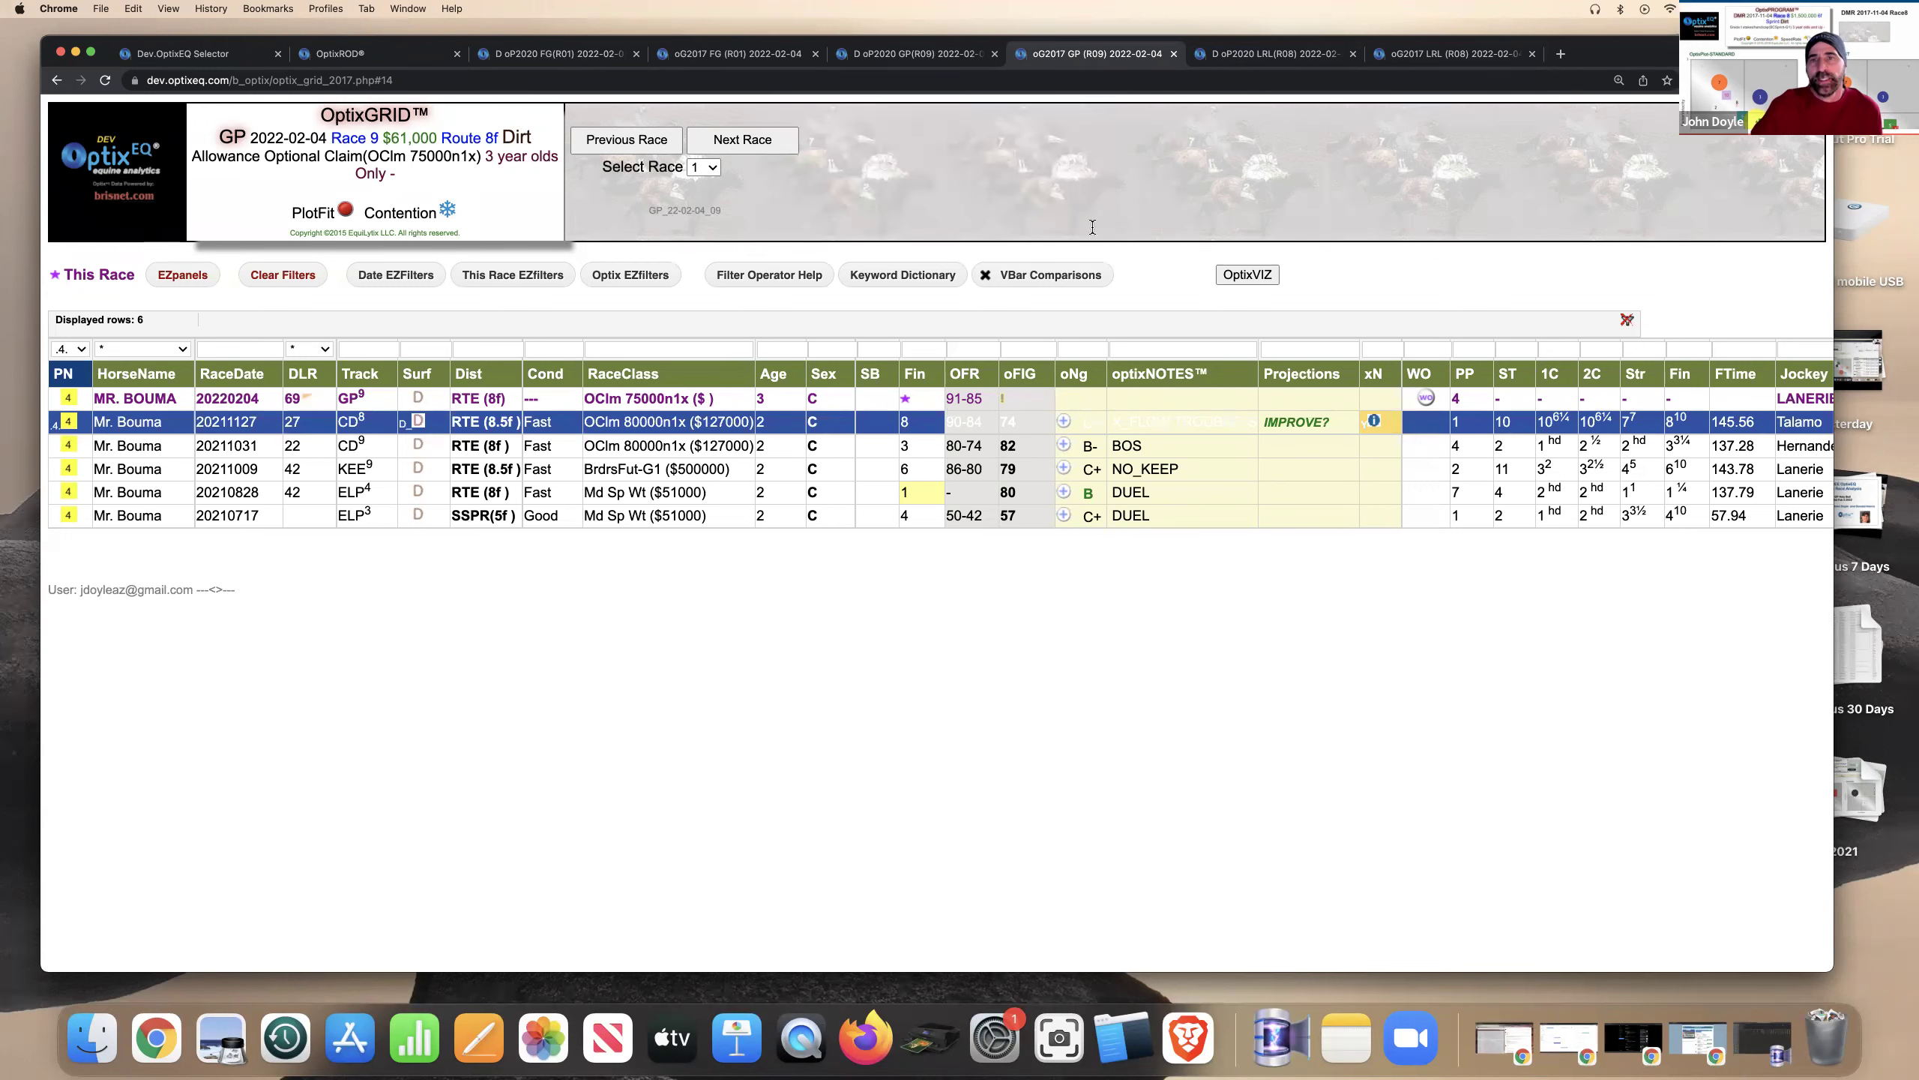
pyautogui.press('Down')
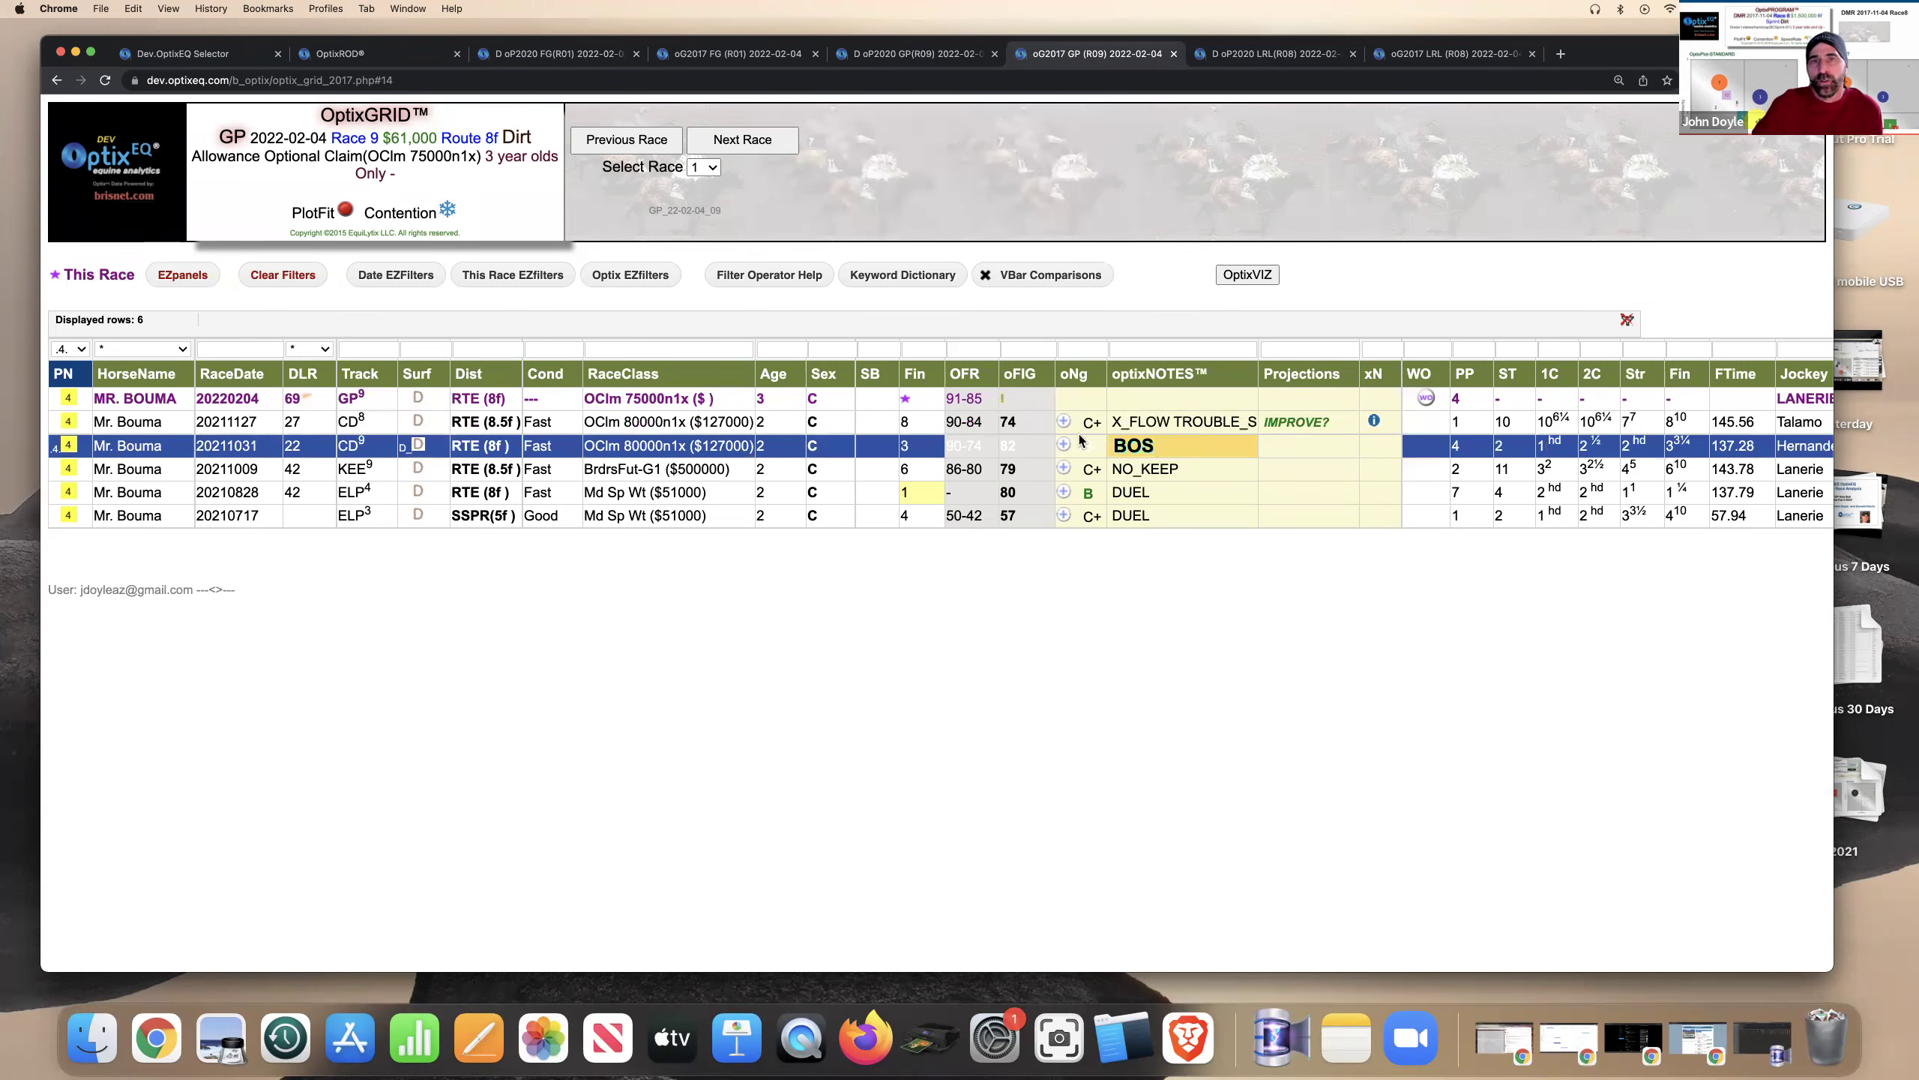
pyautogui.click(979, 424)
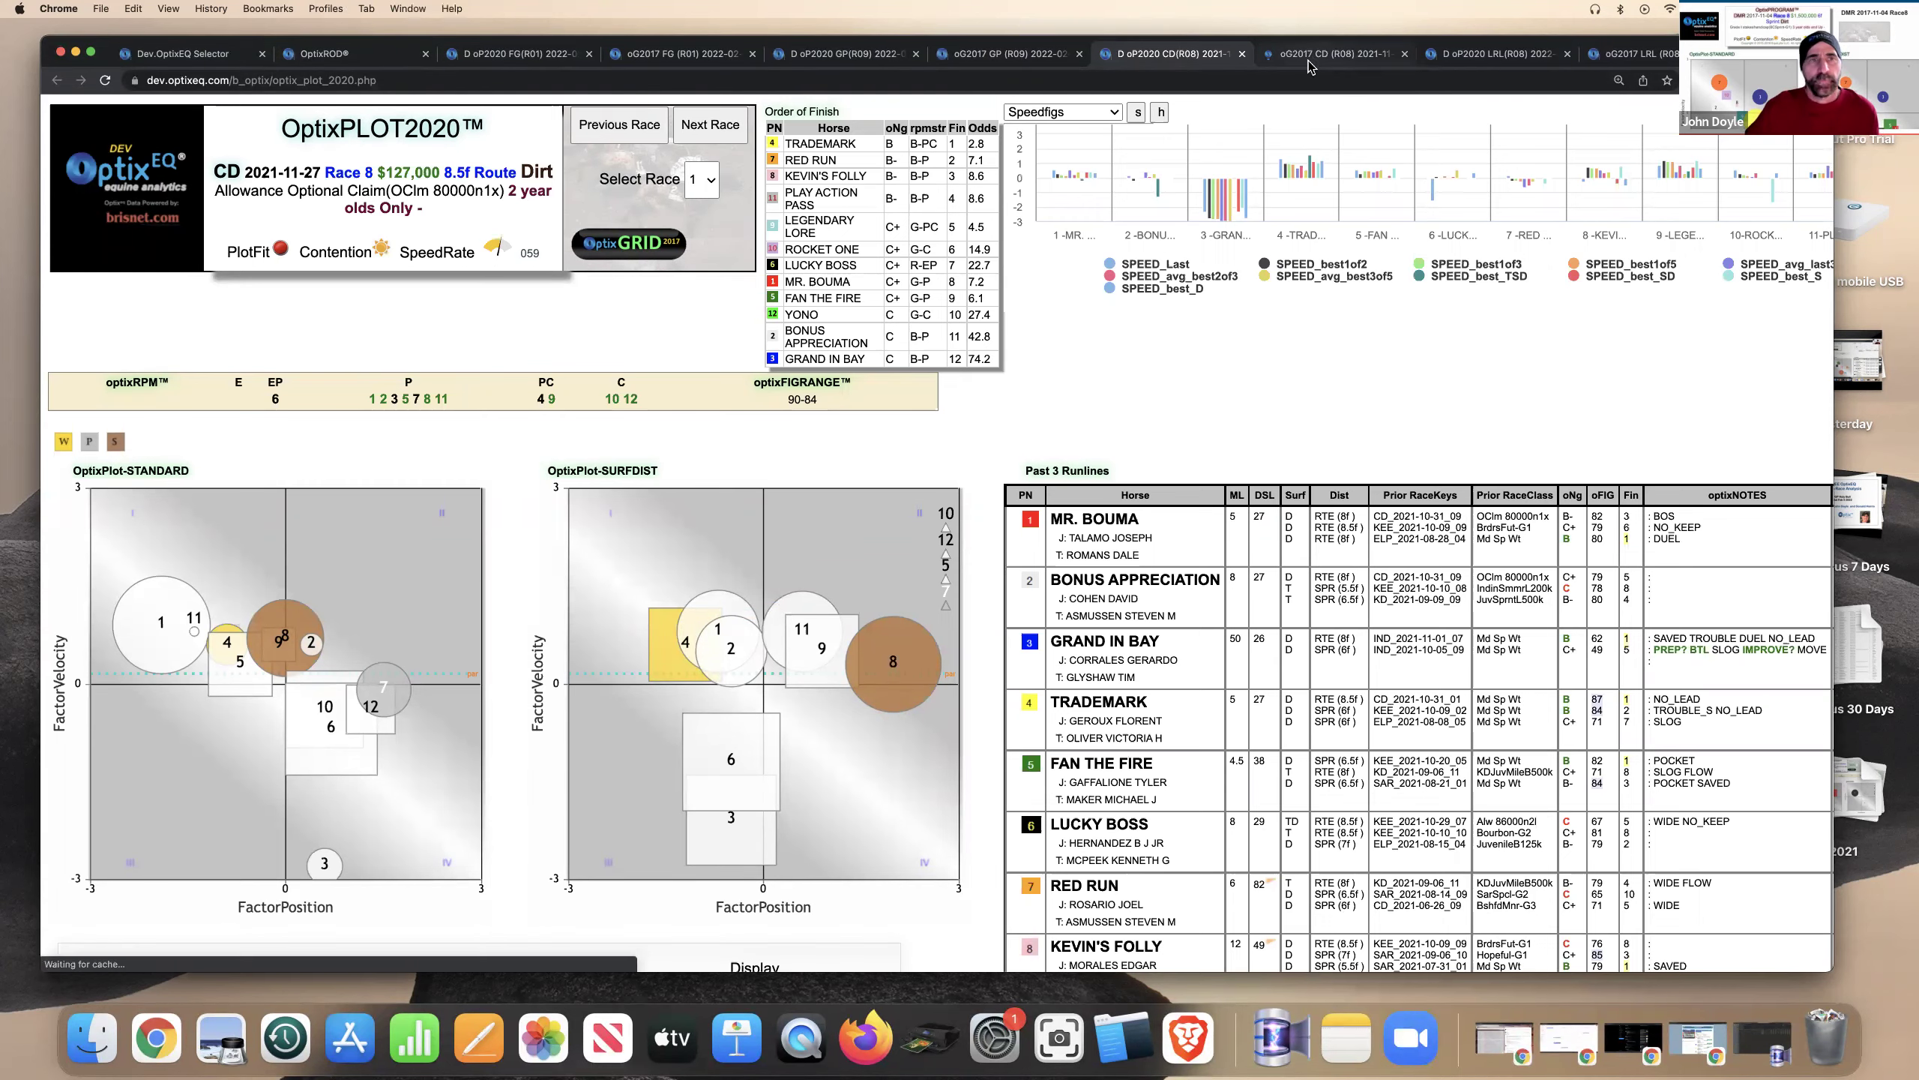
# Filter the CD Race 8 grid's RaceDate to >=20211127, leaving 17 rows
pyautogui.click(1315, 60)
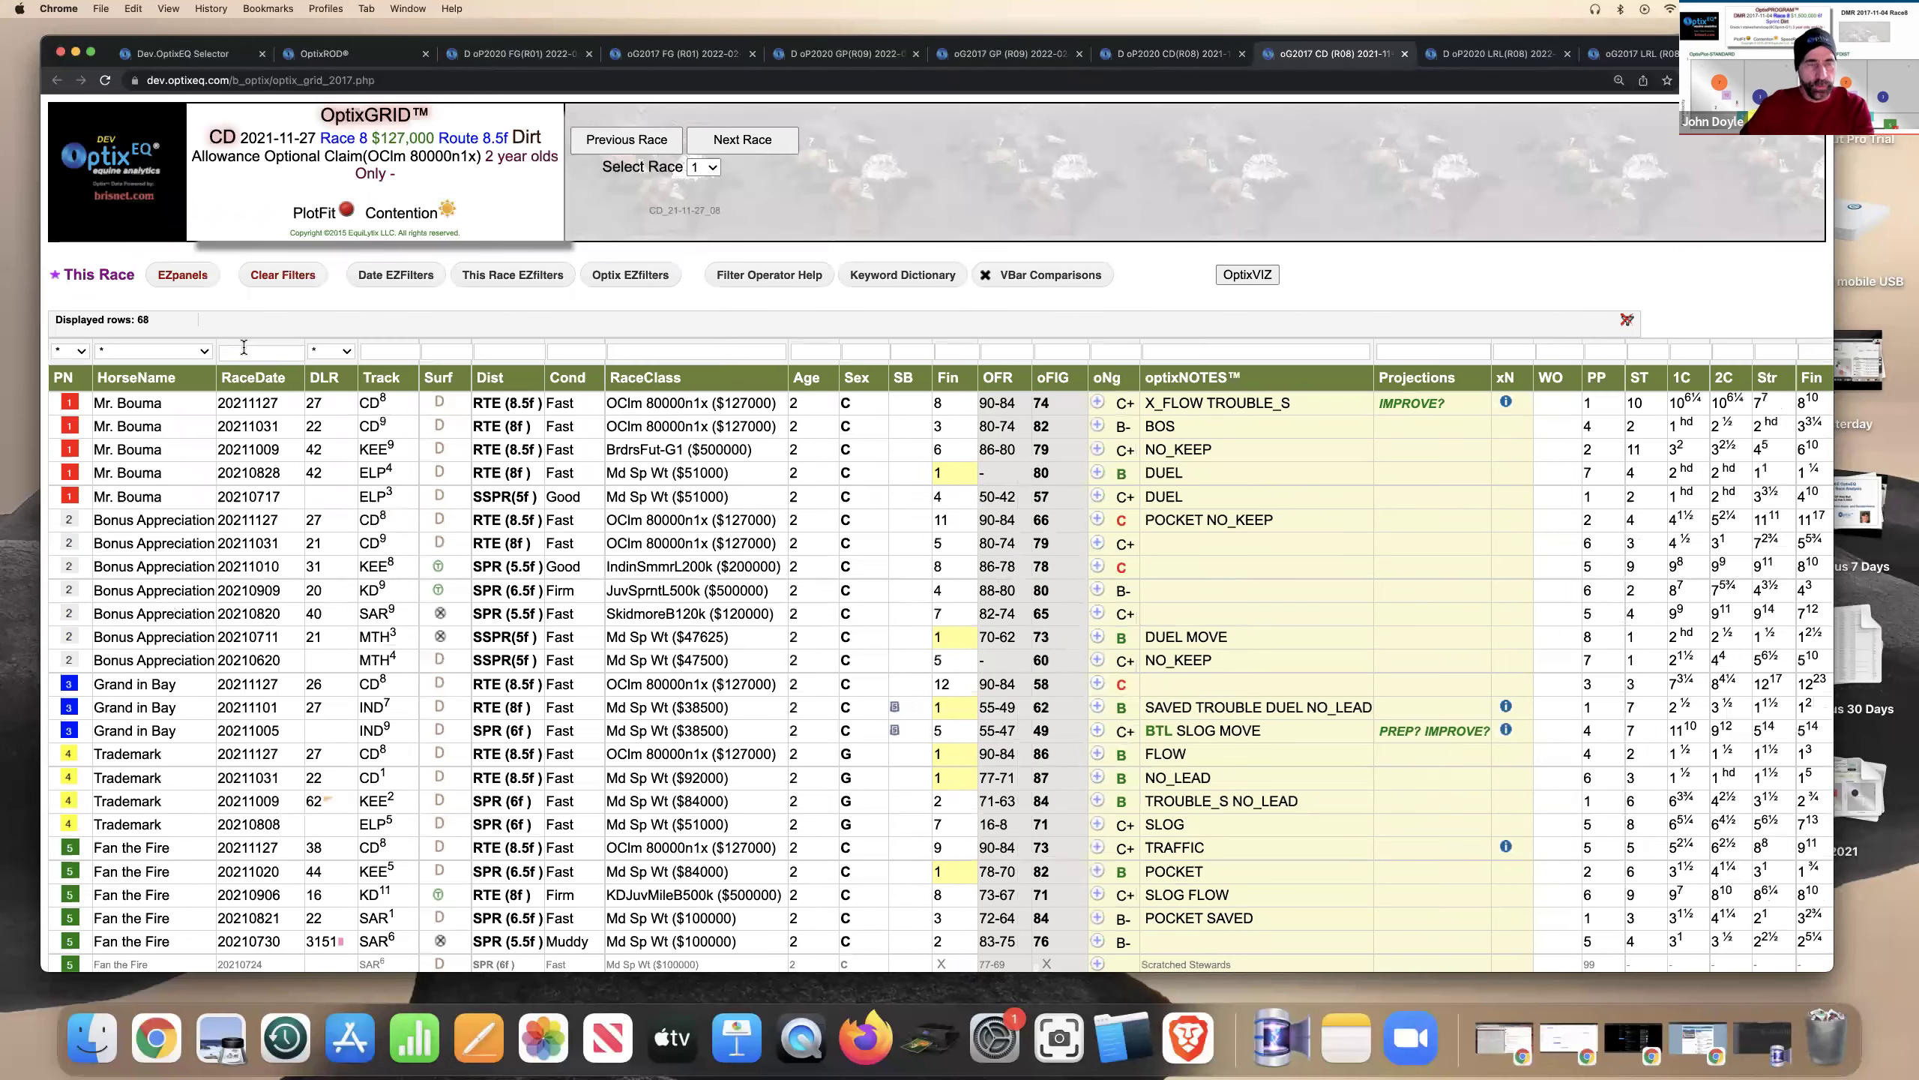
pyautogui.click(245, 347)
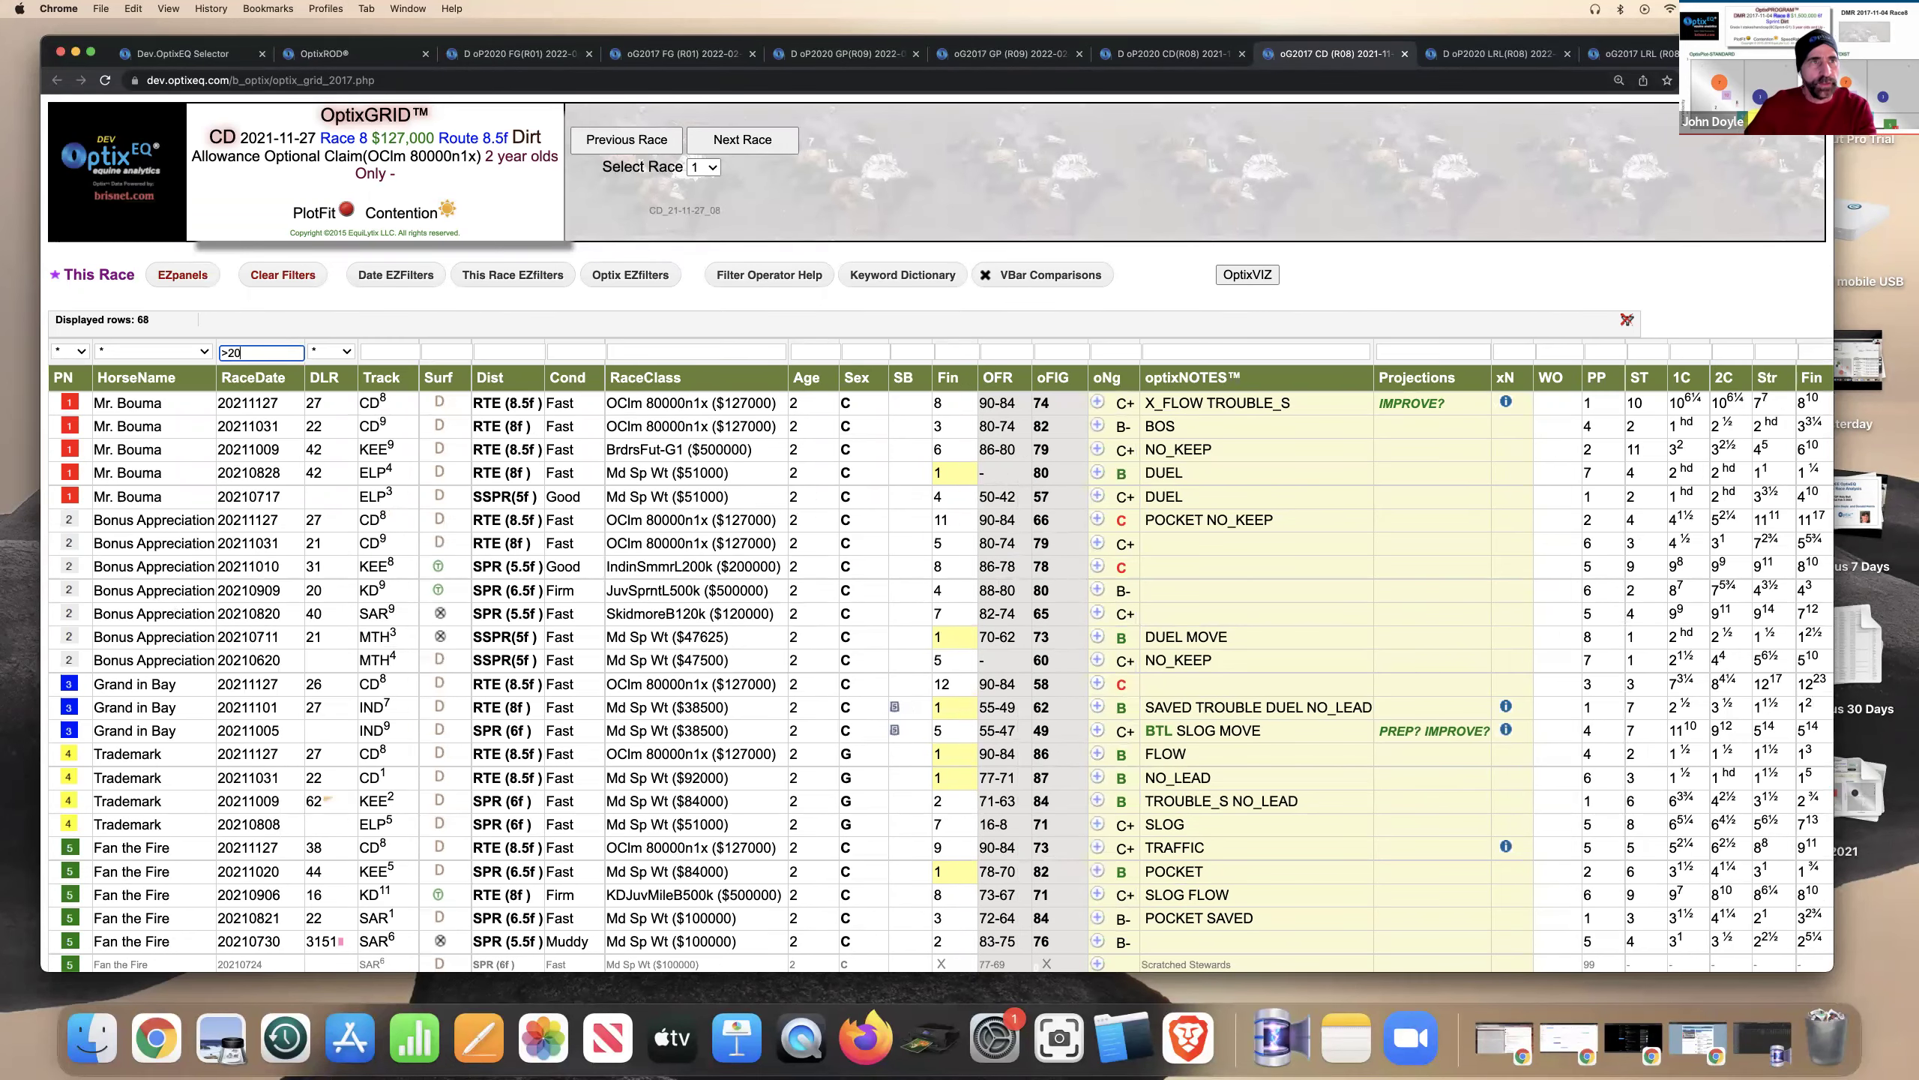
pyautogui.write('>20211127')
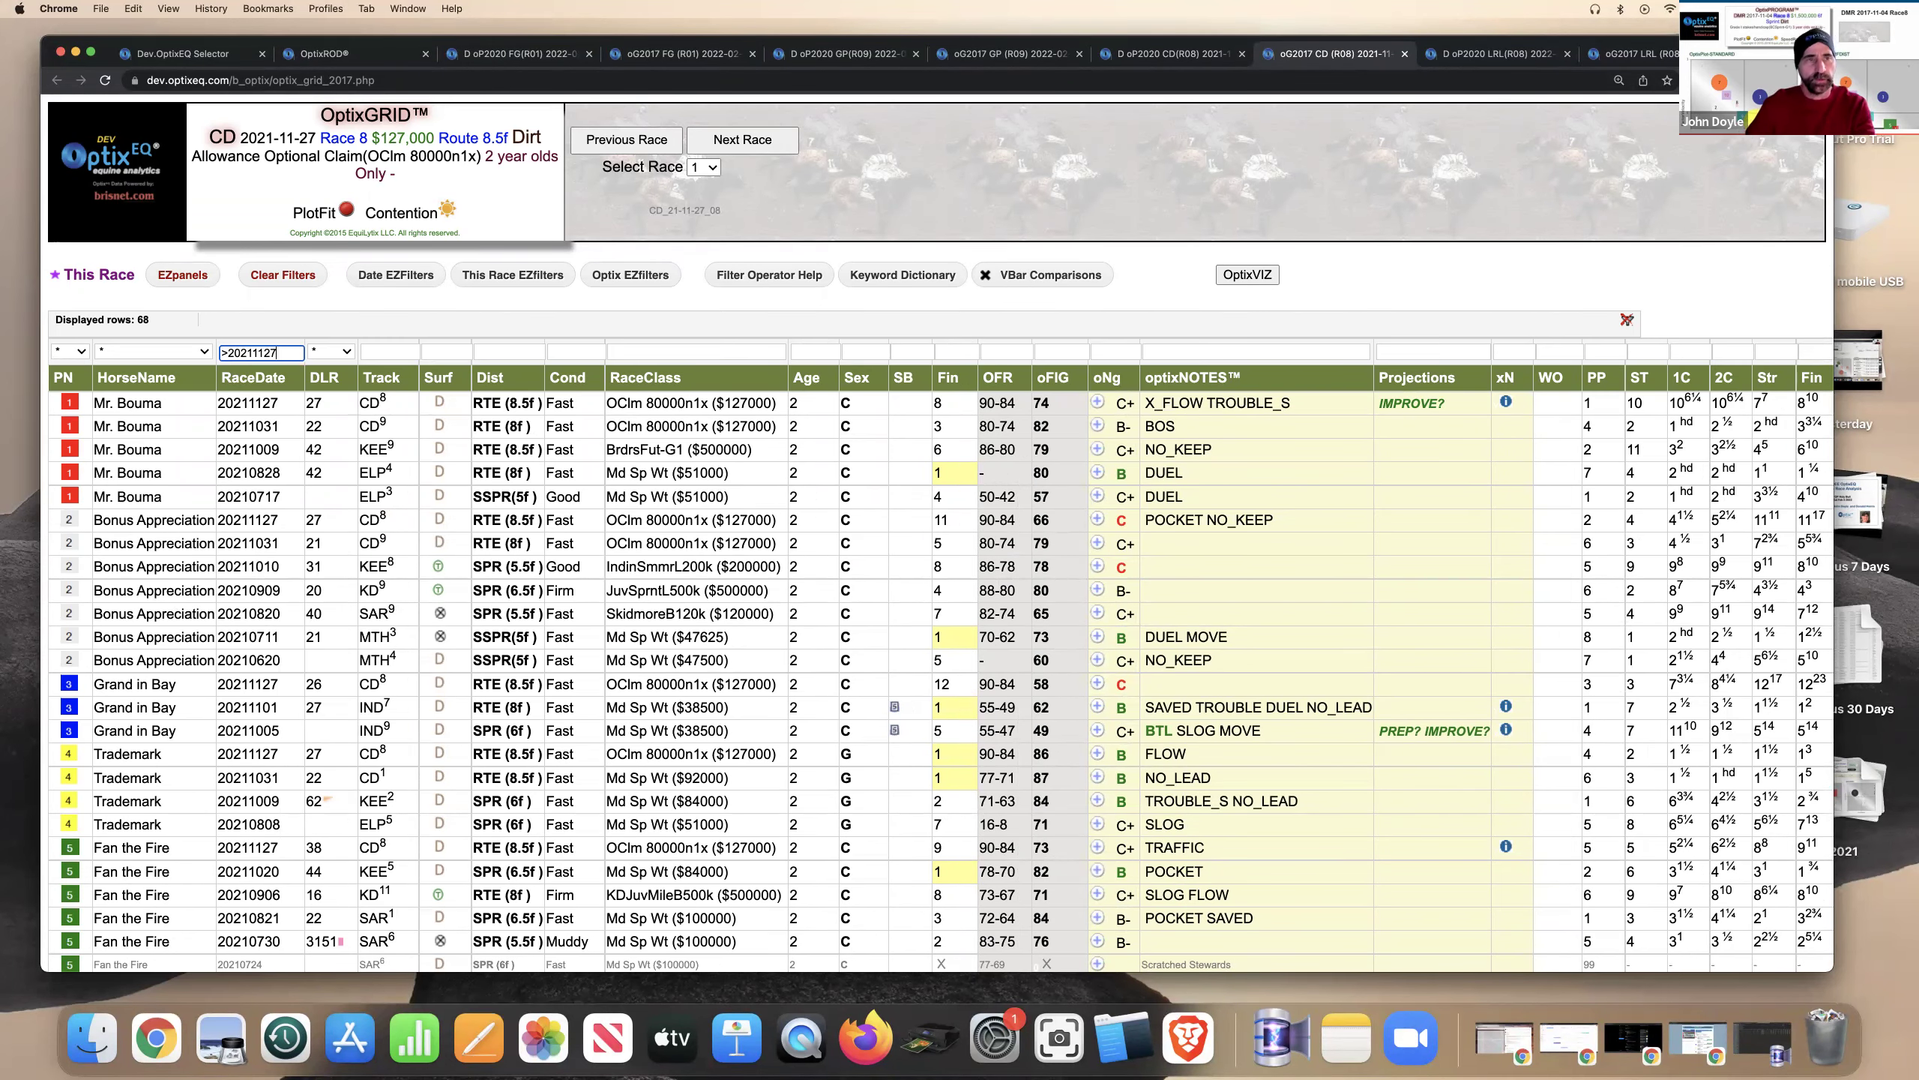
pyautogui.press('Return')
pyautogui.hscroll(1, 345, 206)
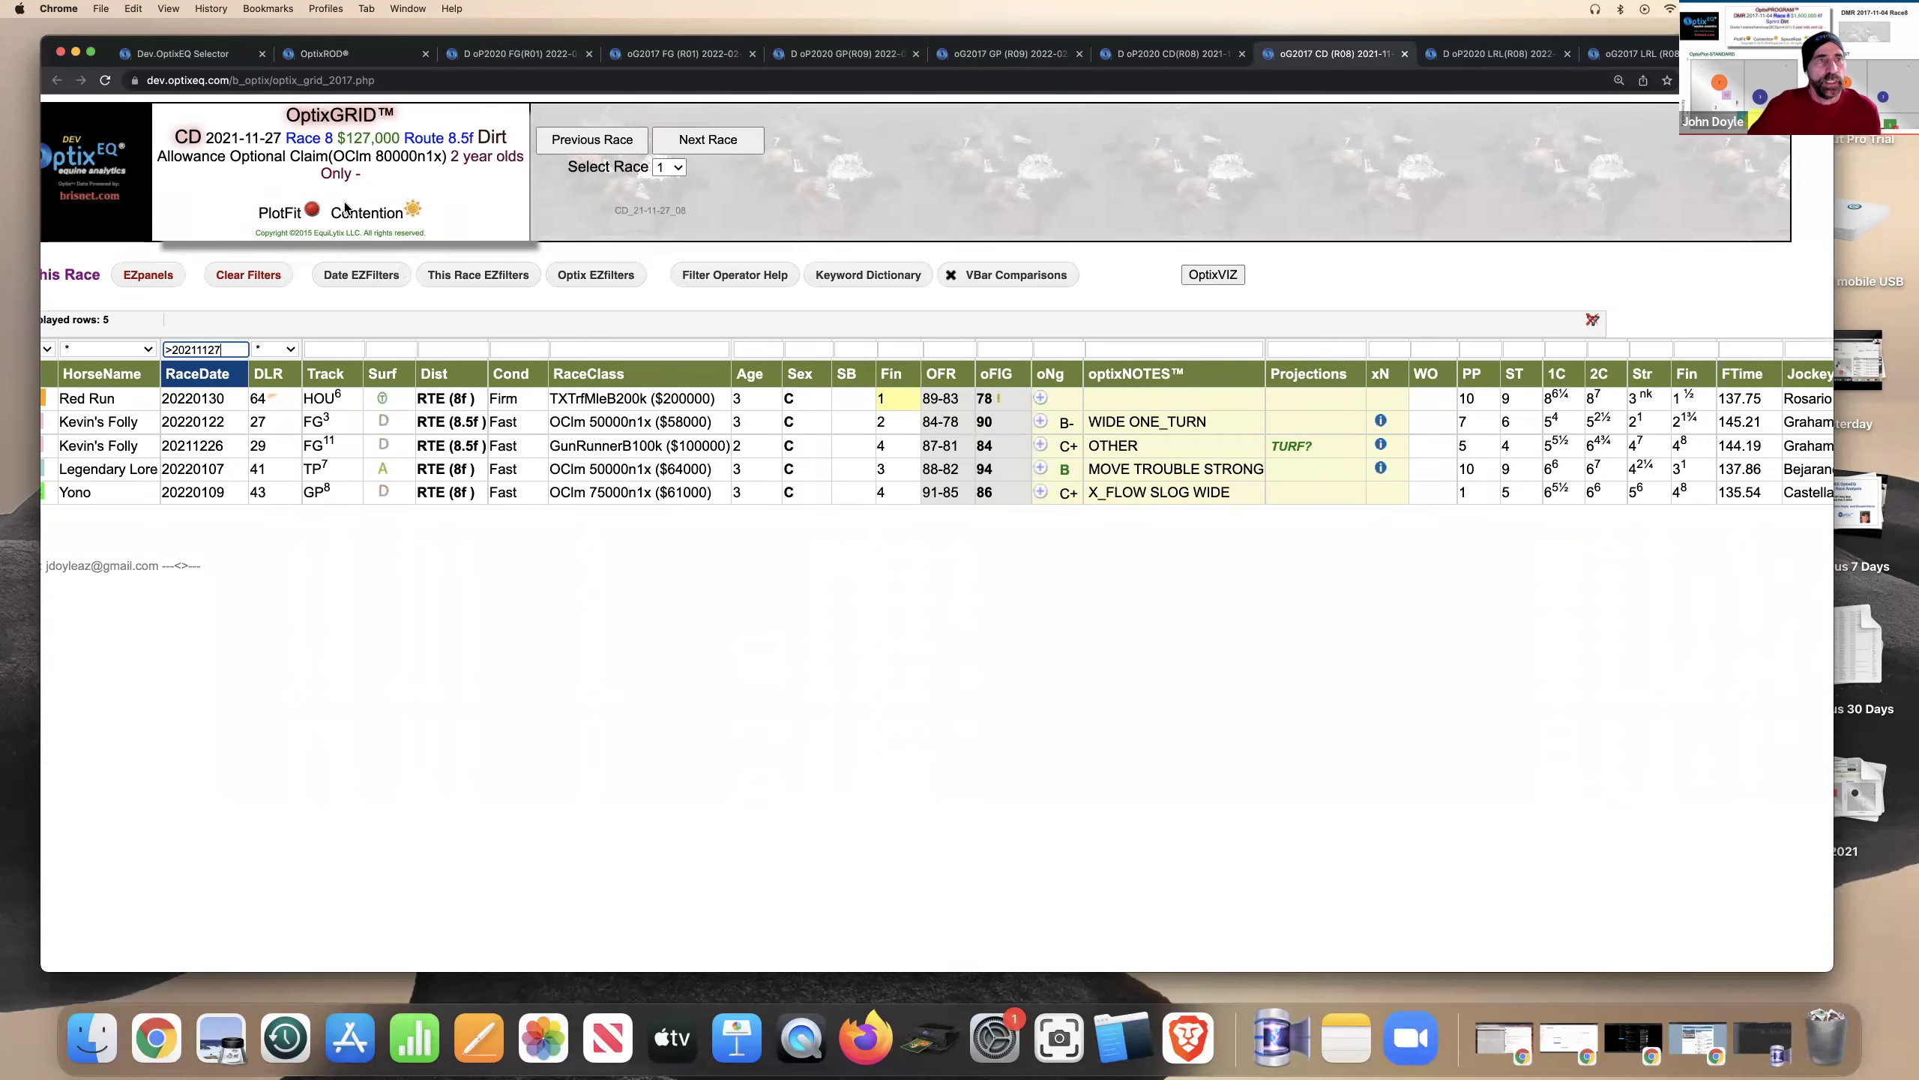
pyautogui.hscroll(-1, 530, 454)
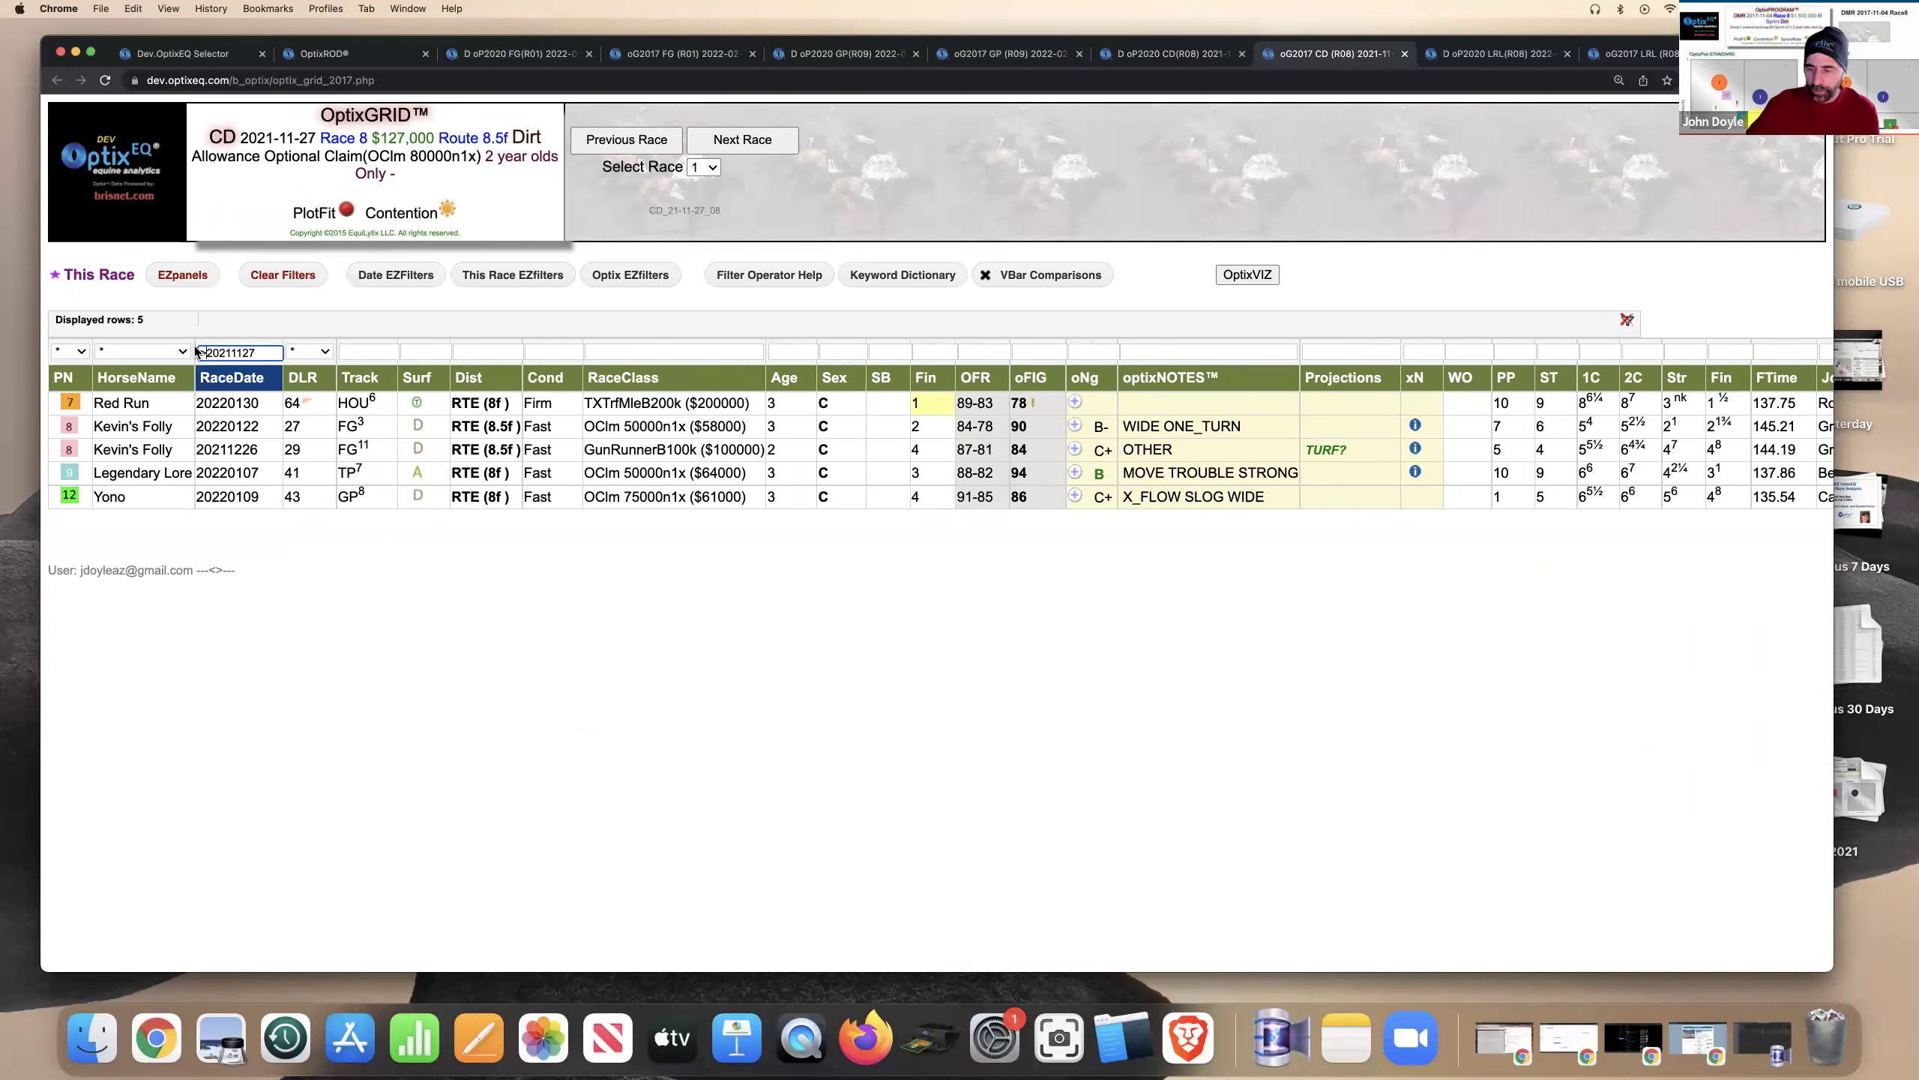
pyautogui.write('=')
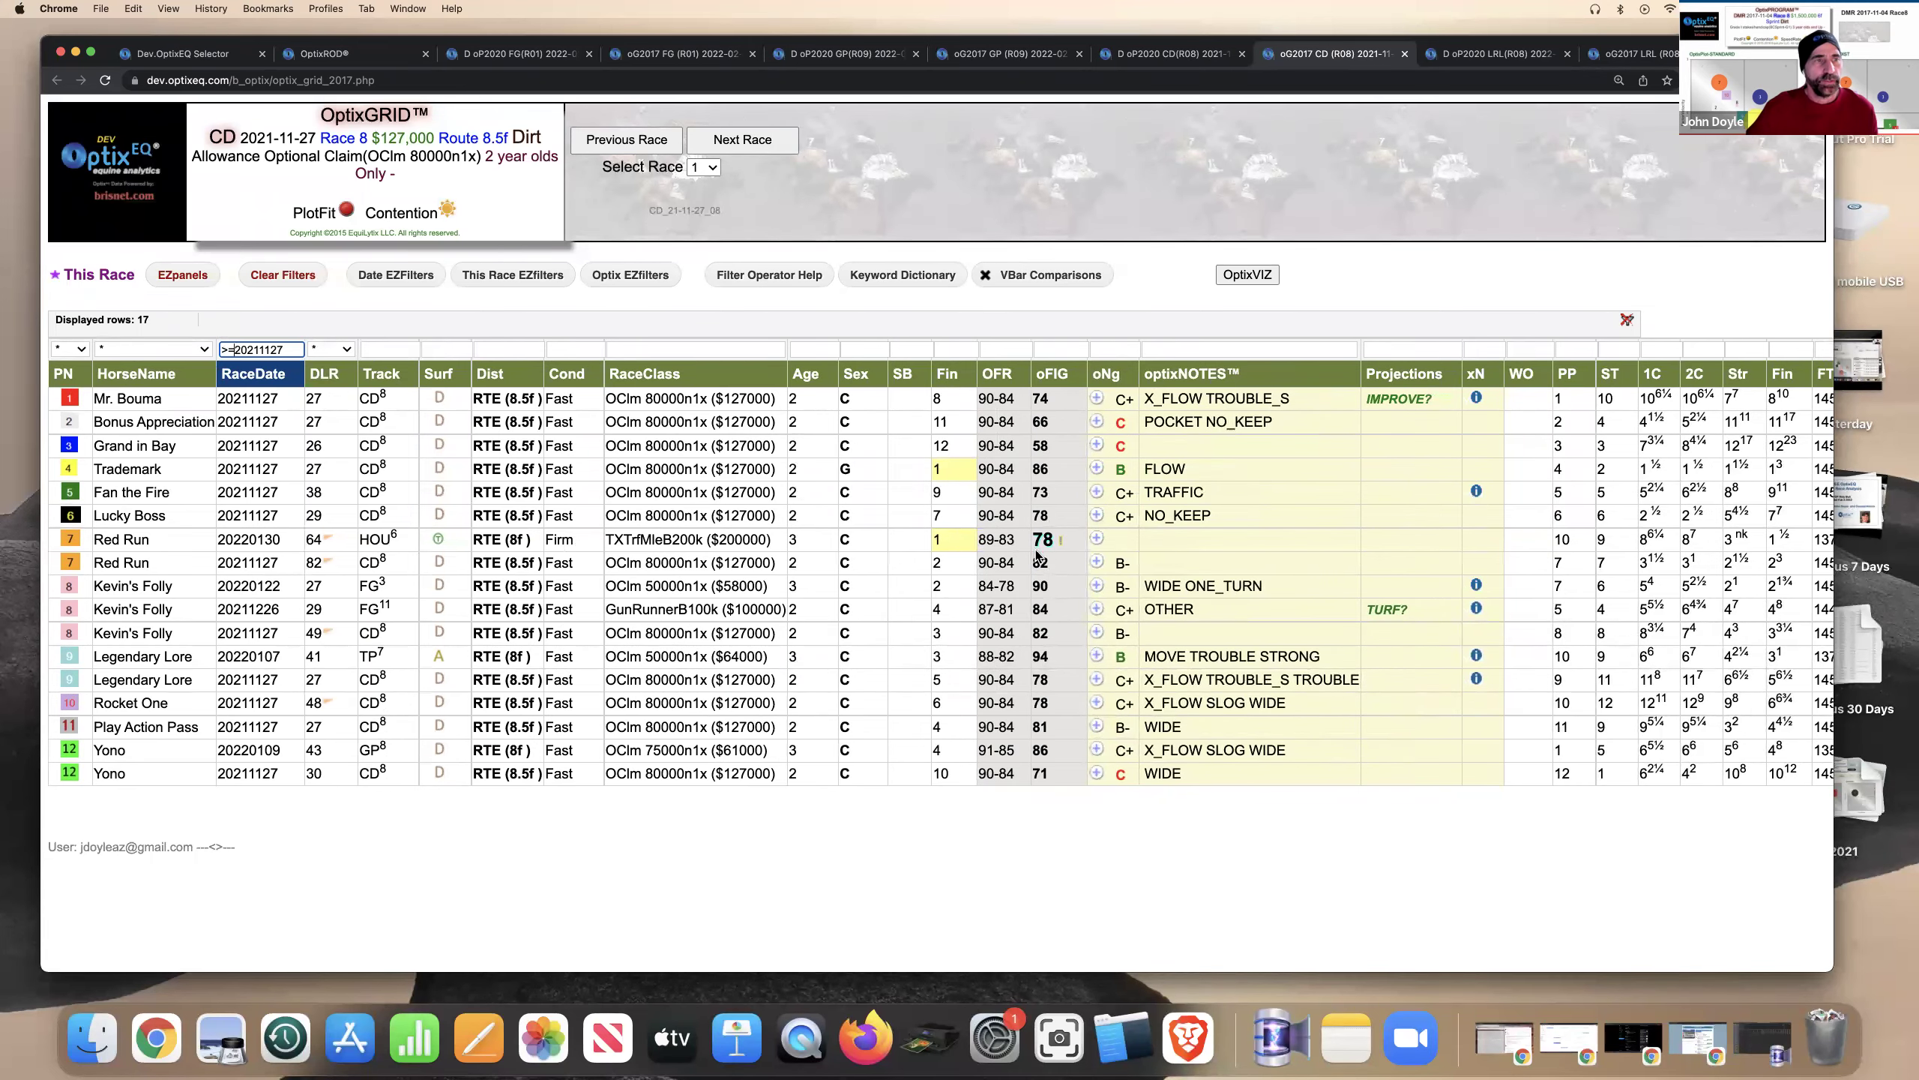
# Close the CD Race 8 grid and plot, return to GP Race 9, and open Mr. Bouma's workouts
pyautogui.click(1405, 55)
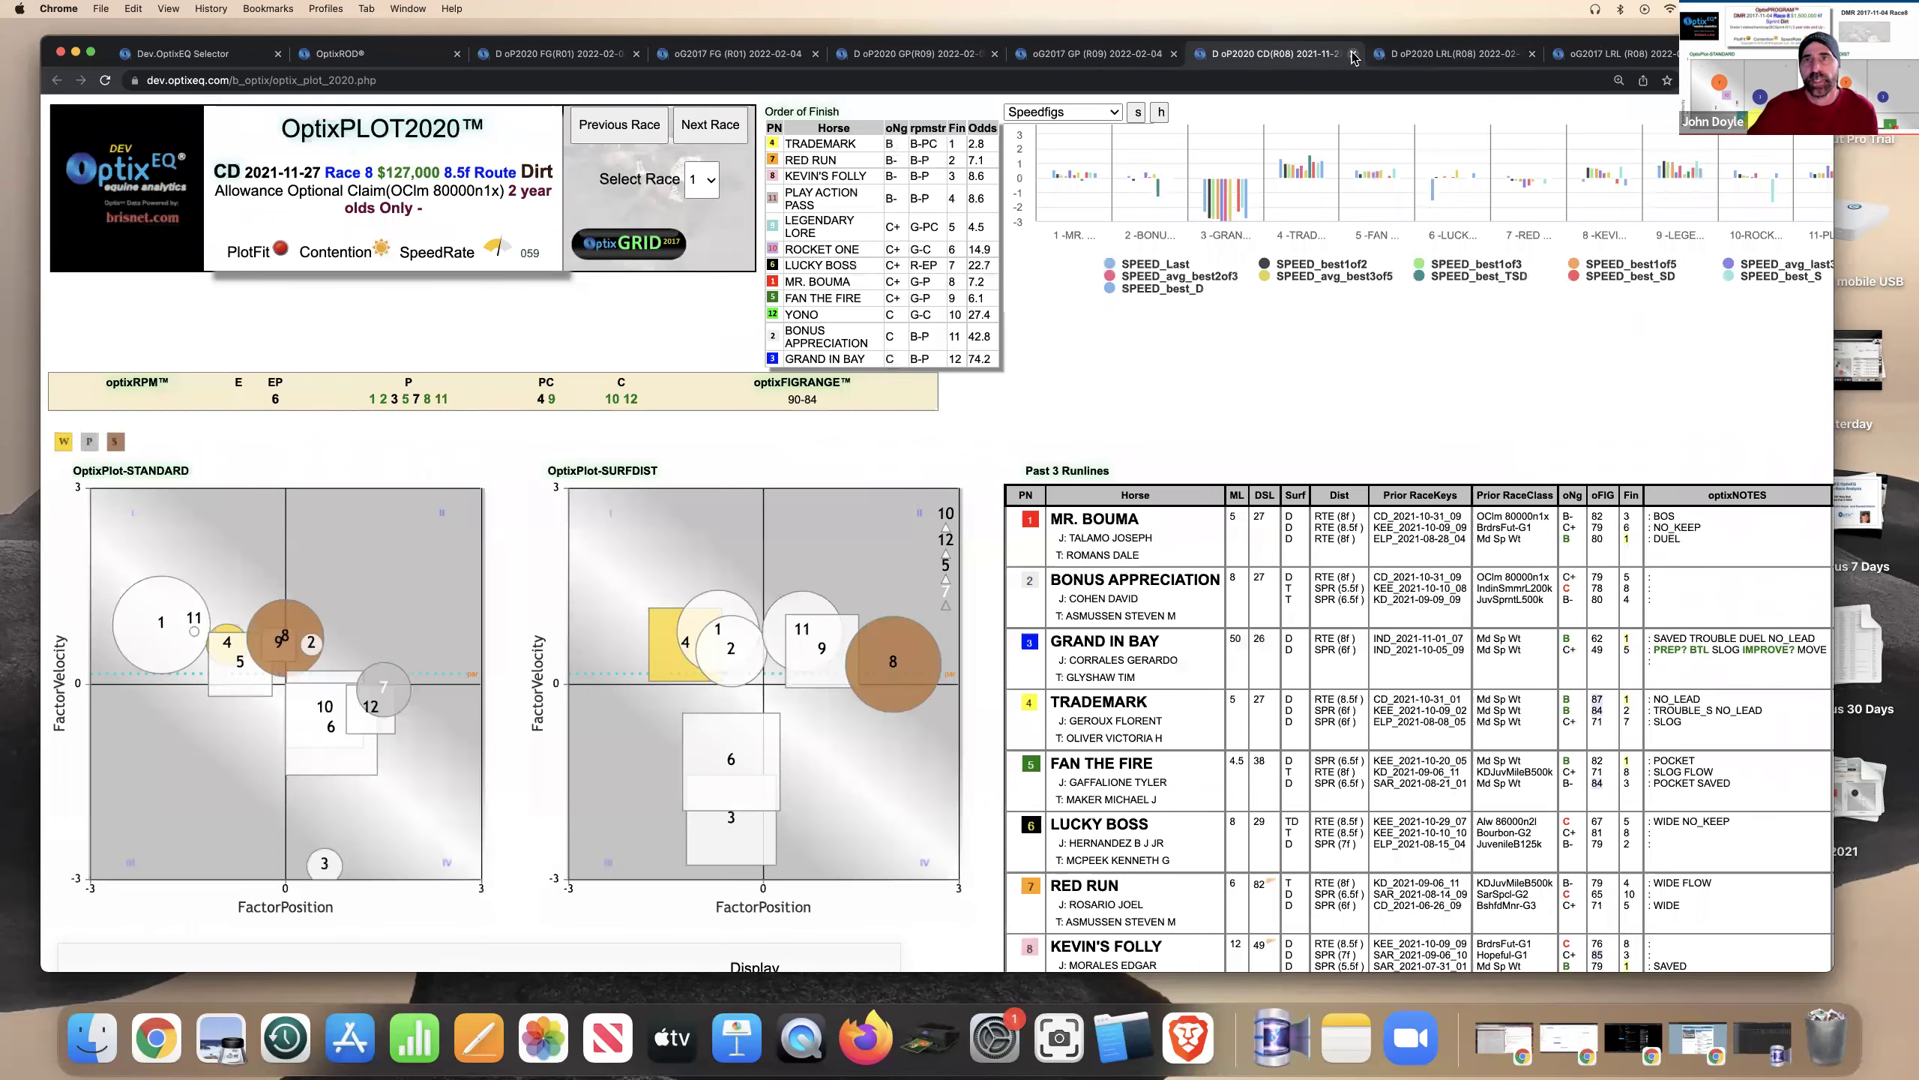
pyautogui.click(1353, 54)
pyautogui.click(1103, 55)
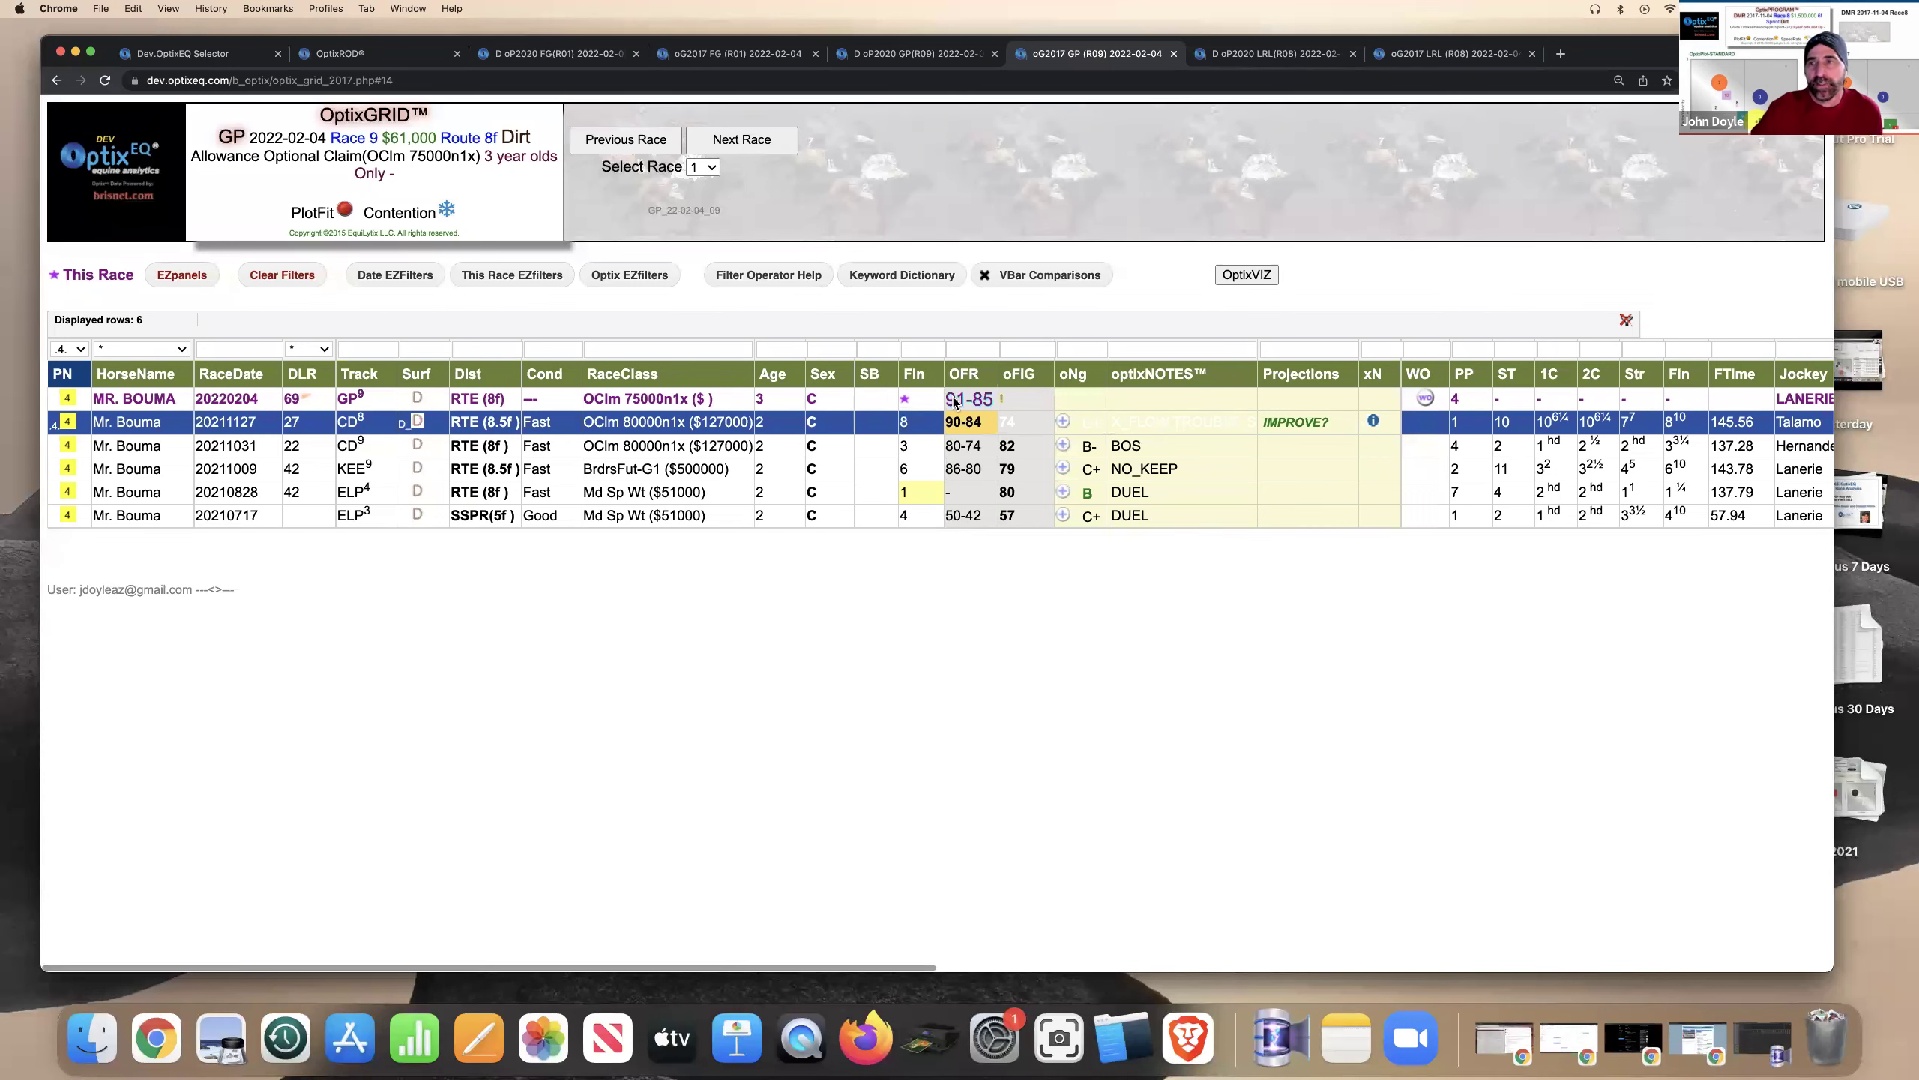
pyautogui.hscroll(5, 954, 402)
pyautogui.hscroll(-5, 956, 412)
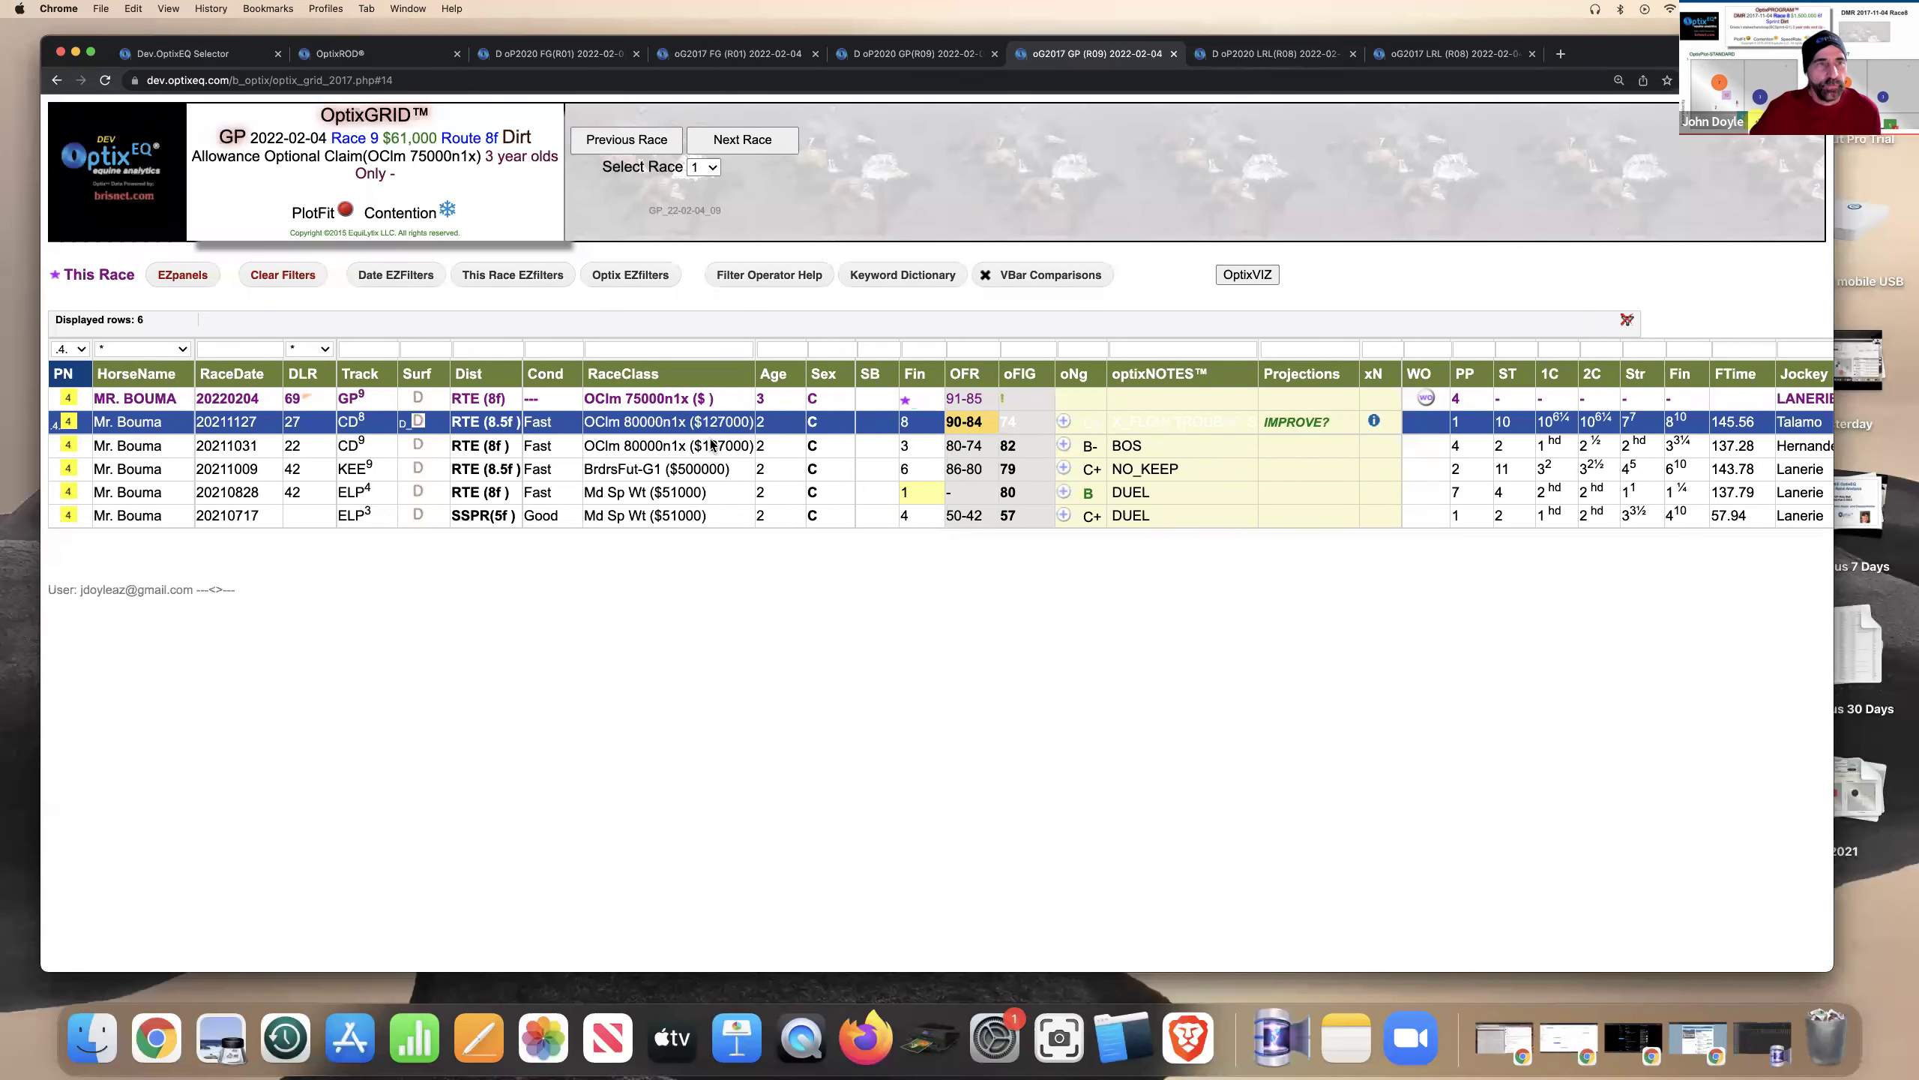
pyautogui.click(1425, 398)
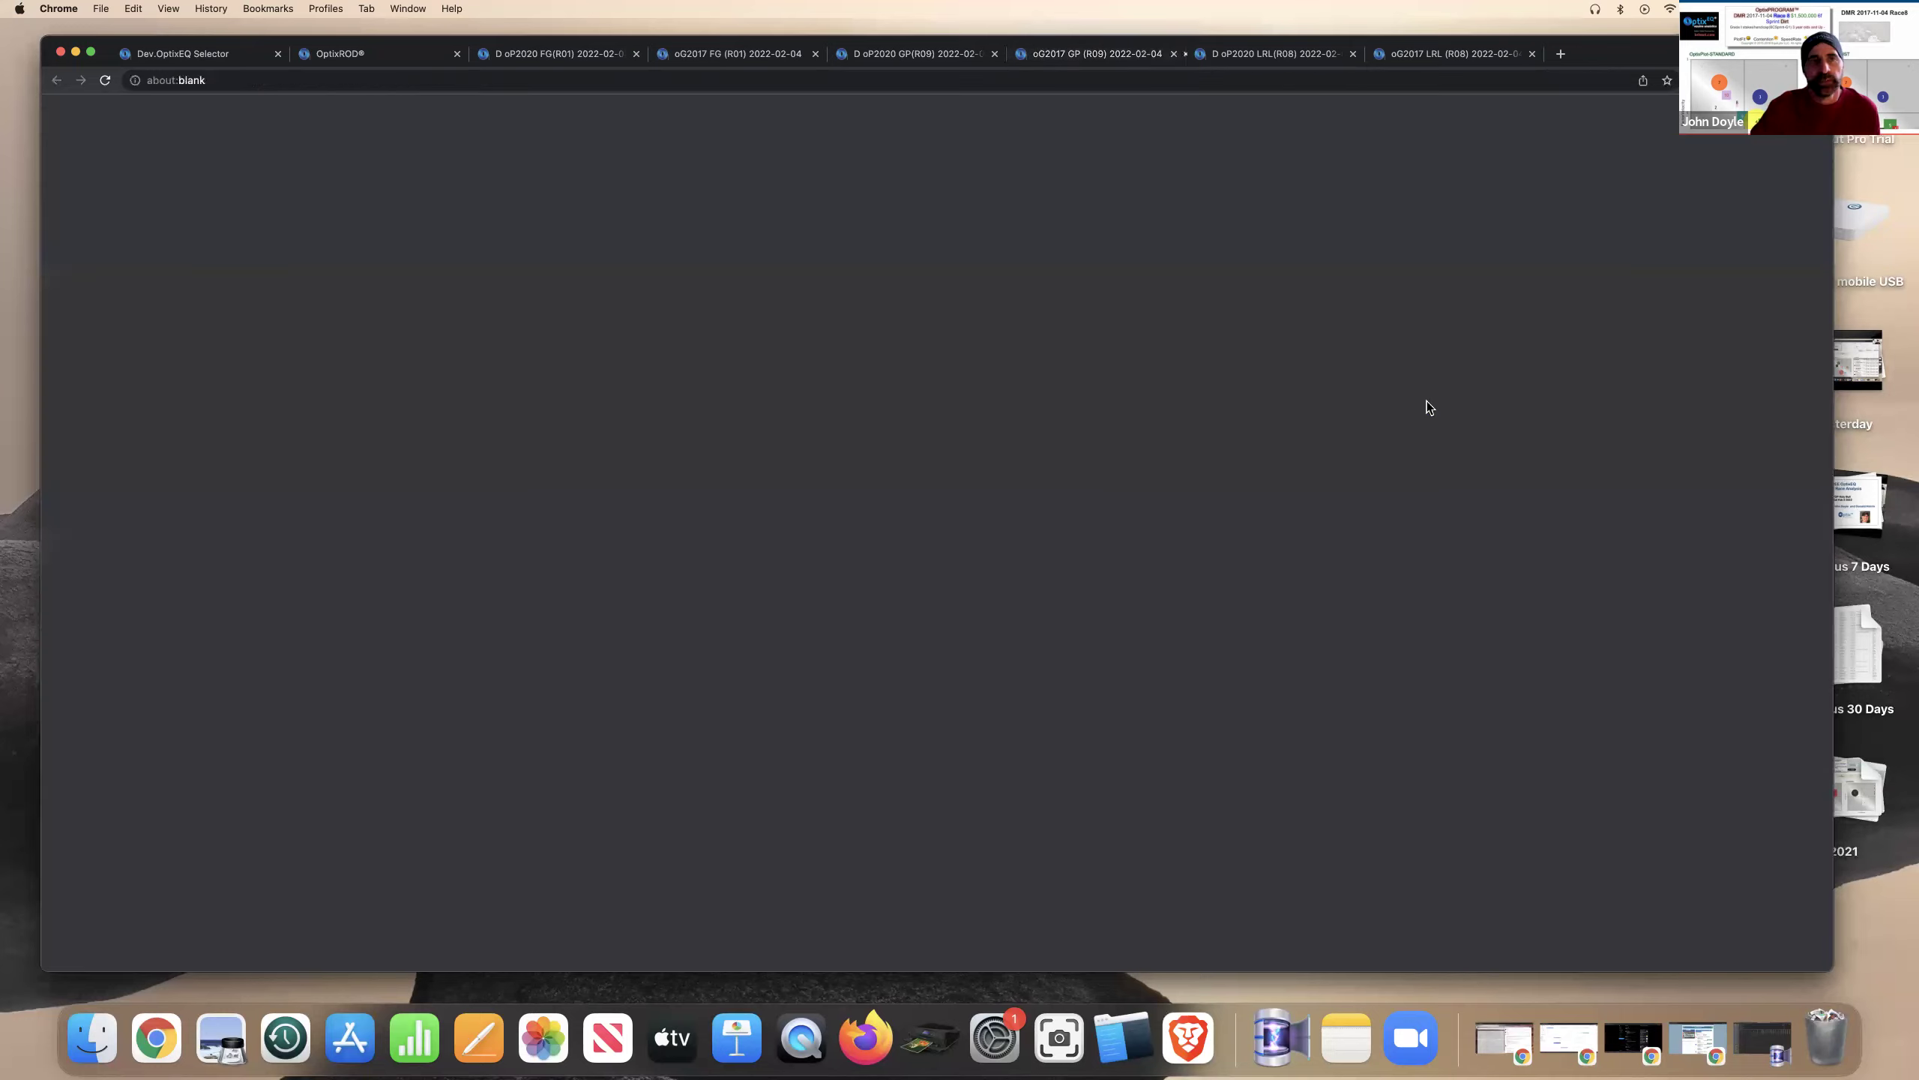
# Look over MR. BOUMA's workout table, then close the oW GP_22-02-04_09 workouts
pyautogui.scroll(-6, 1116, 461)
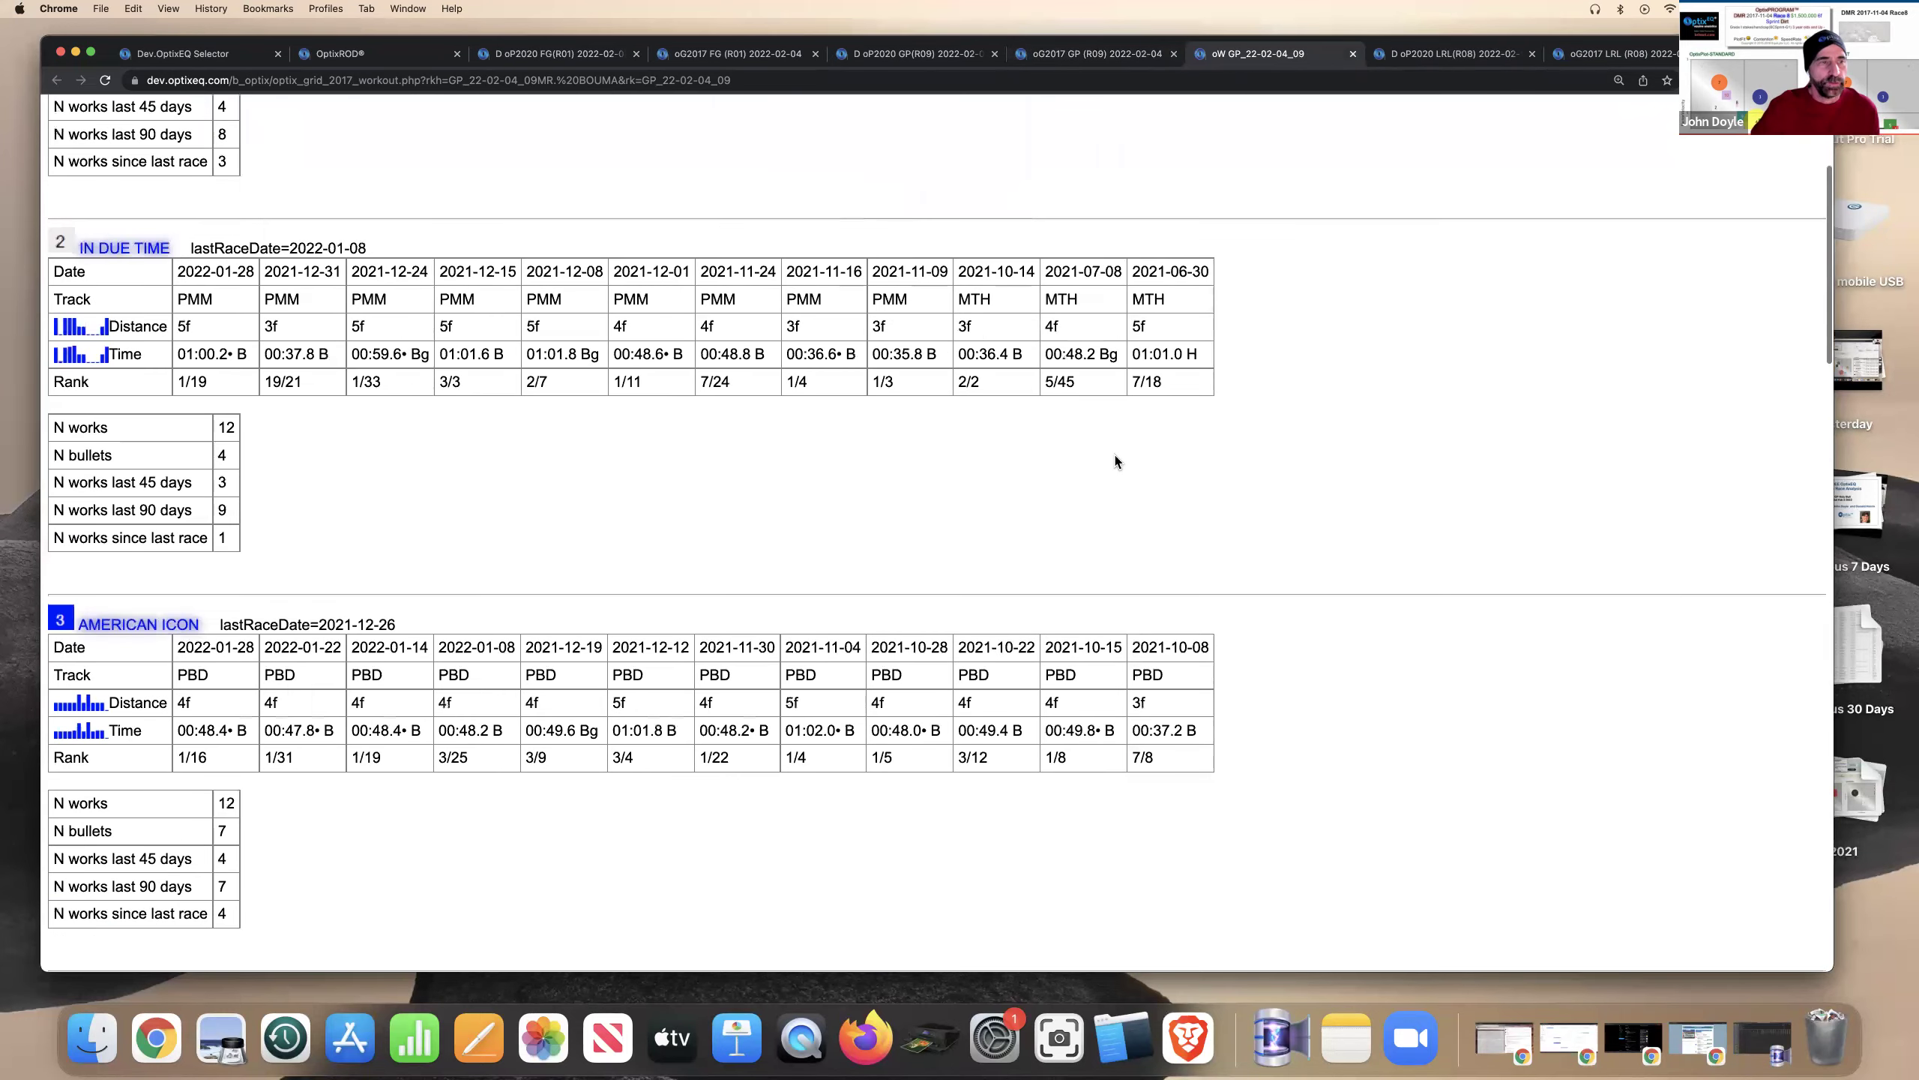
pyautogui.scroll(-7, 982, 491)
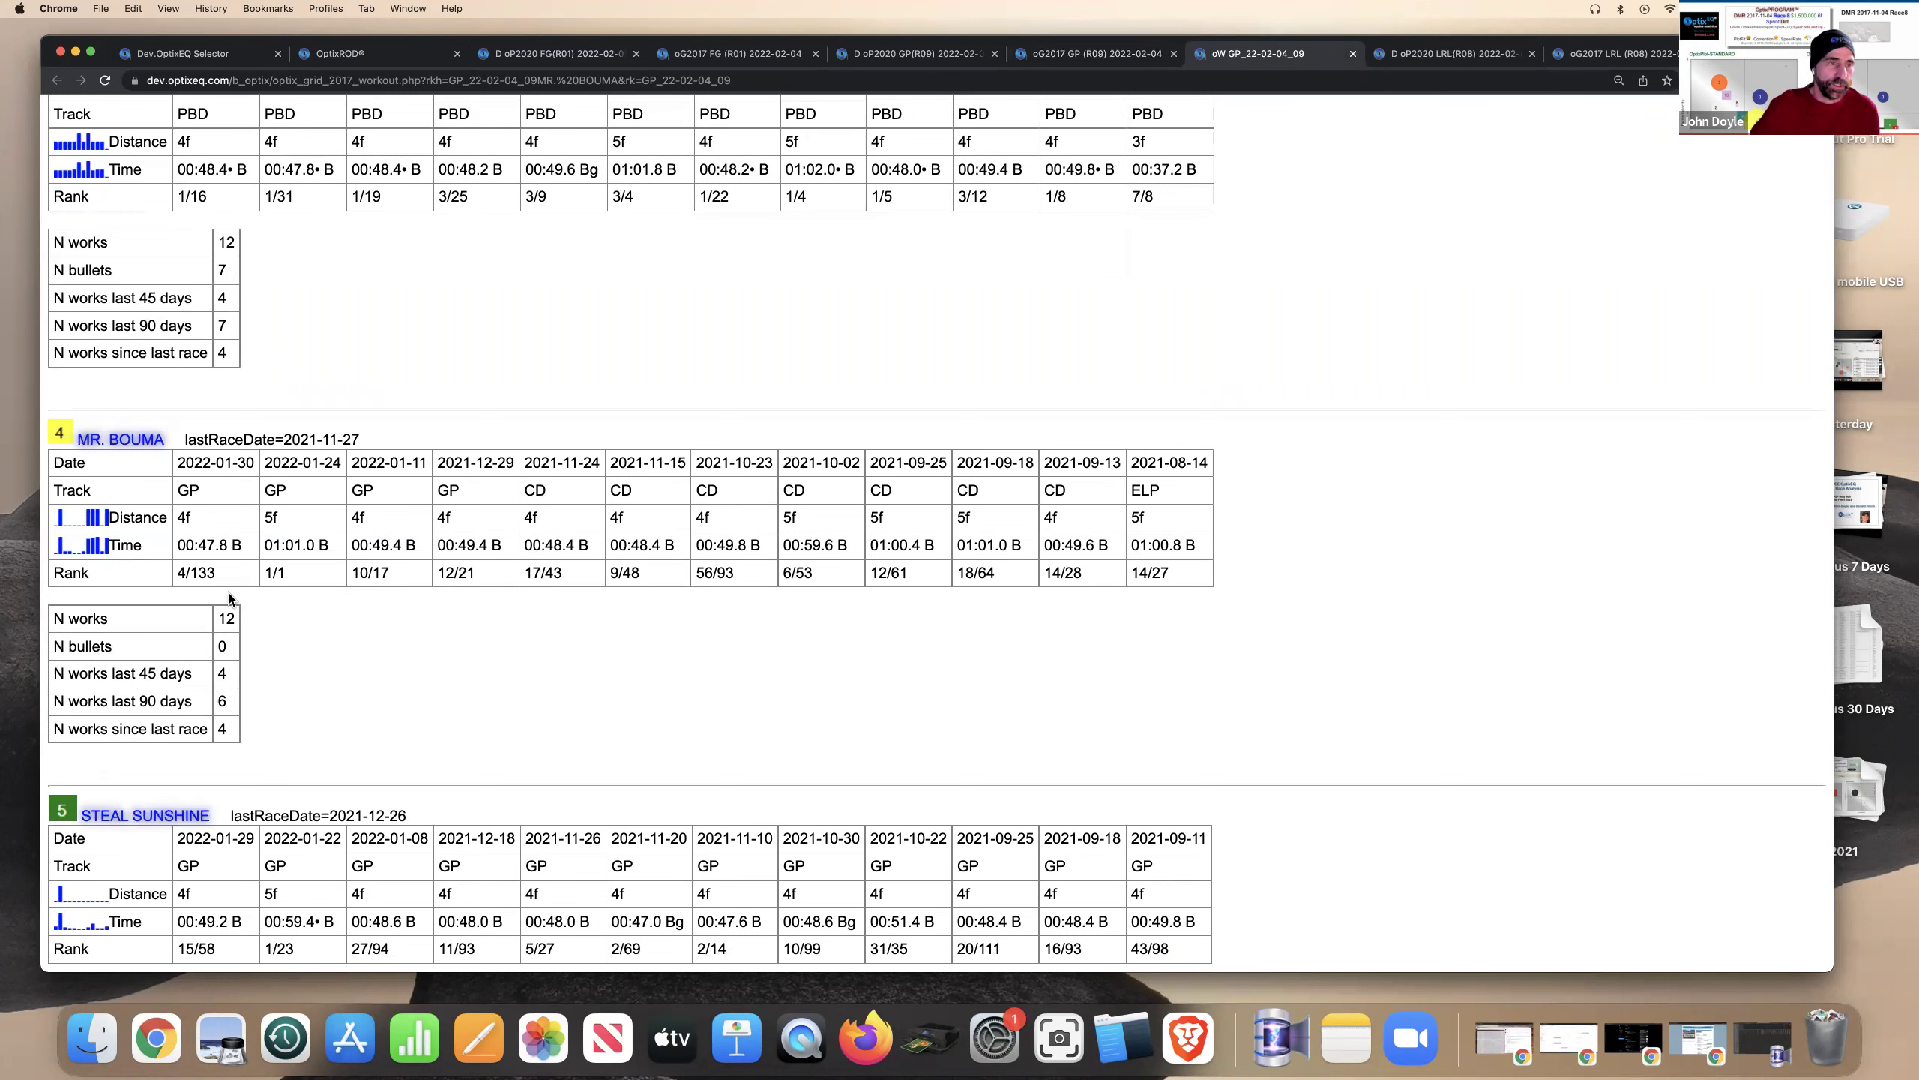
pyautogui.scroll(4, 231, 603)
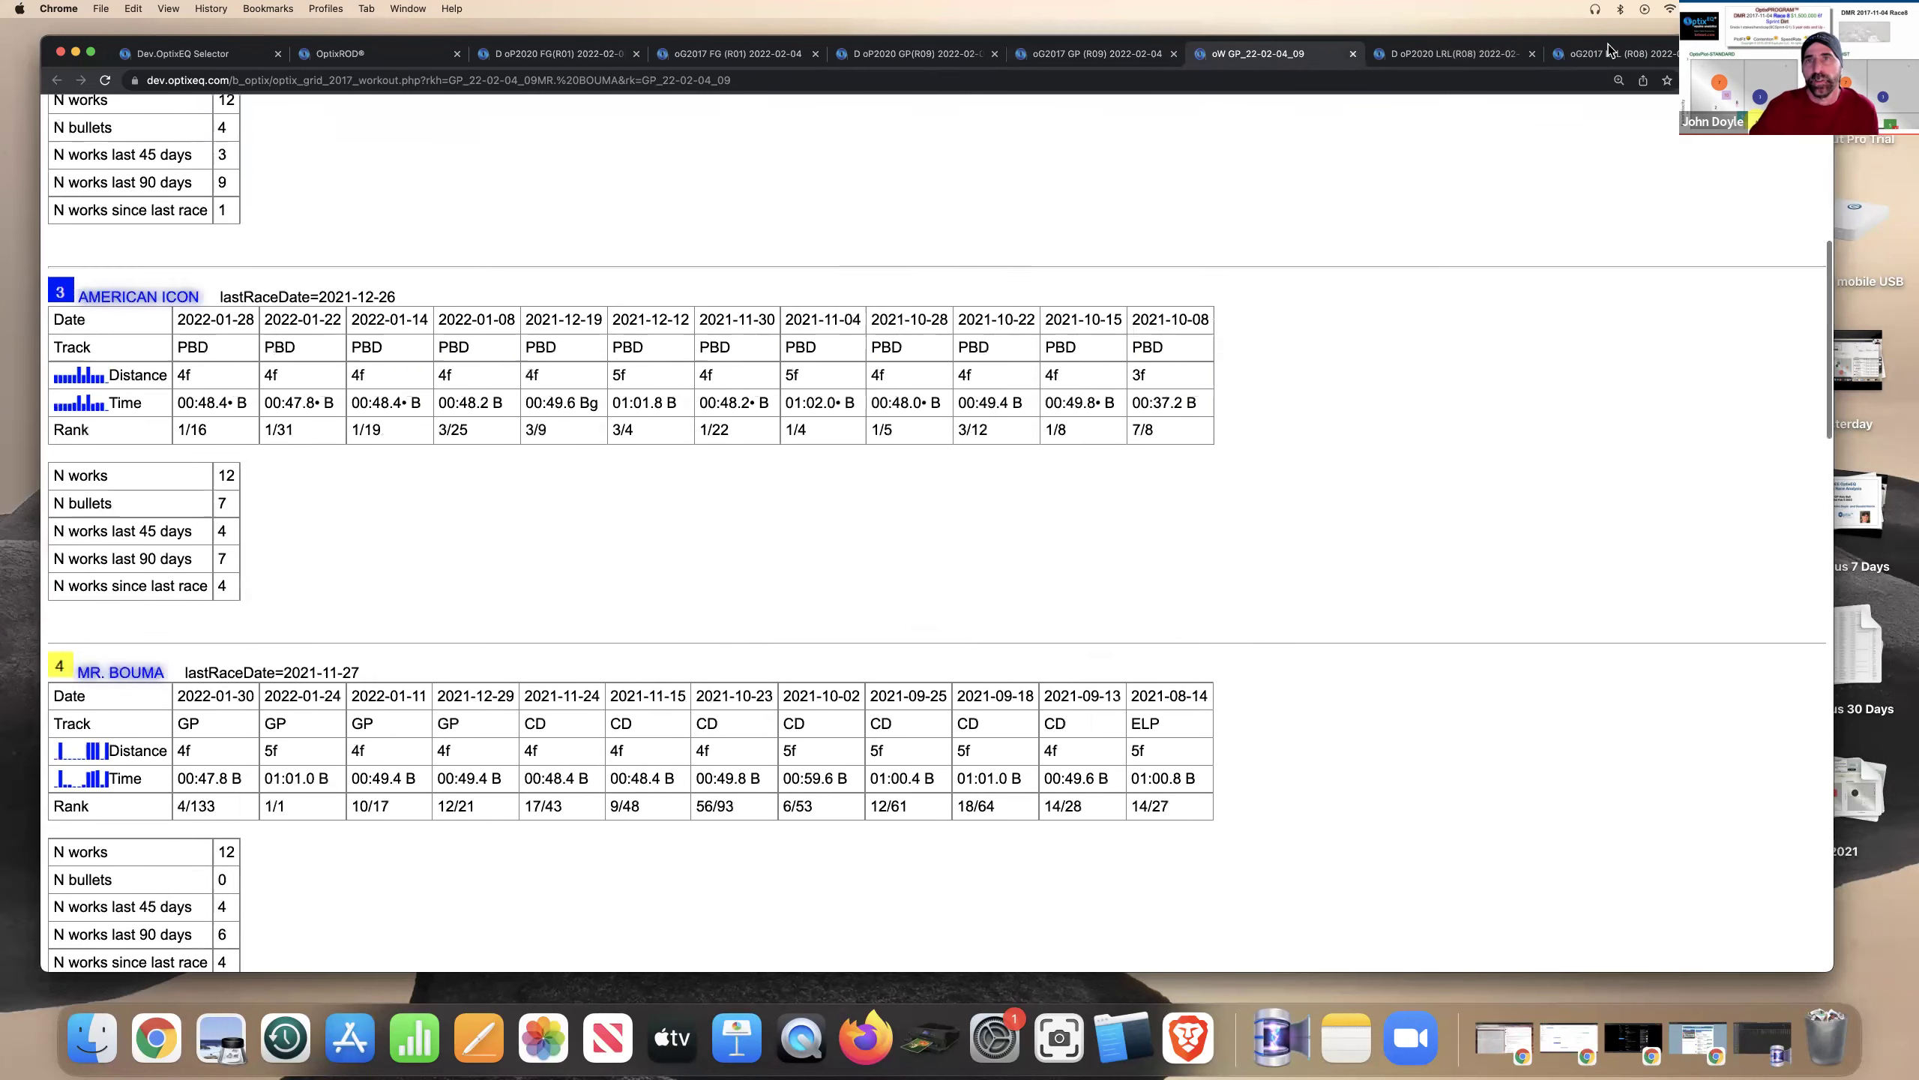
pyautogui.click(1354, 55)
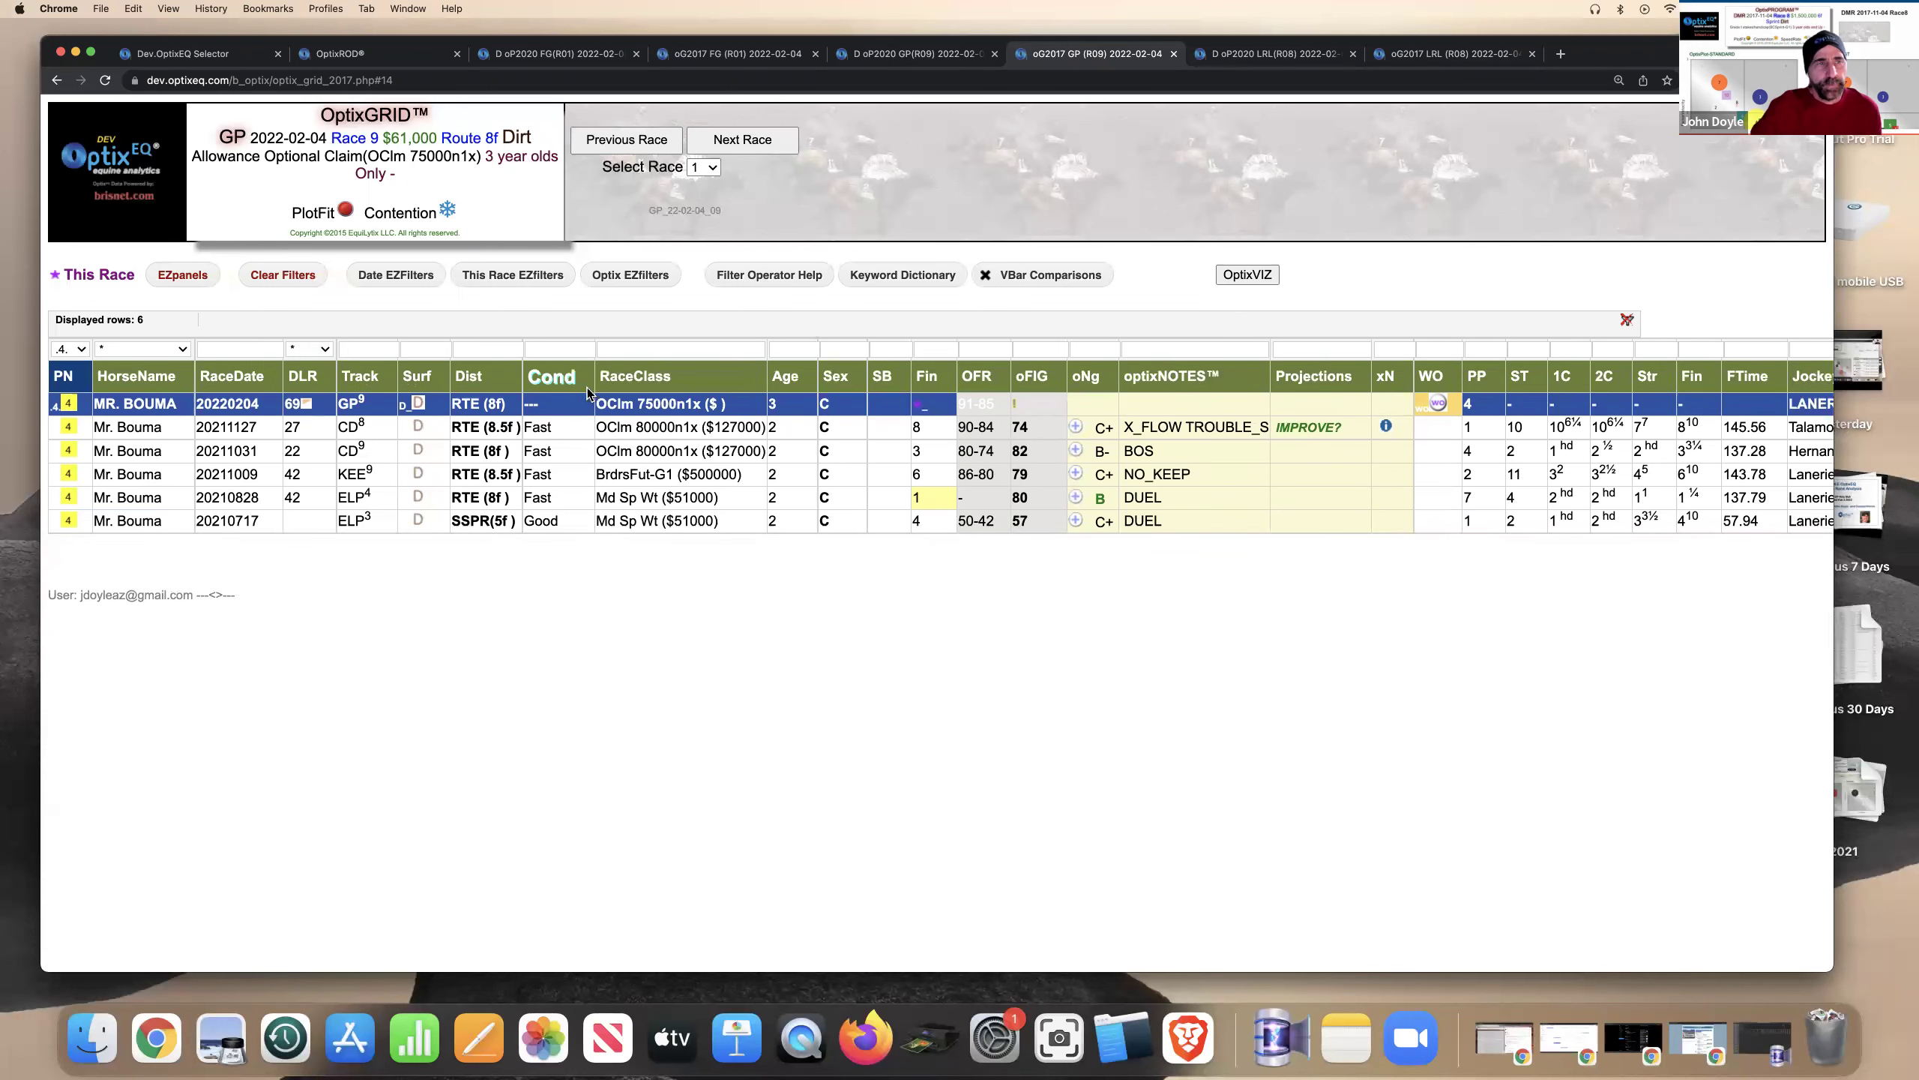
# Clear the GP Race 9 grid filters to show every horse
pyautogui.click(293, 284)
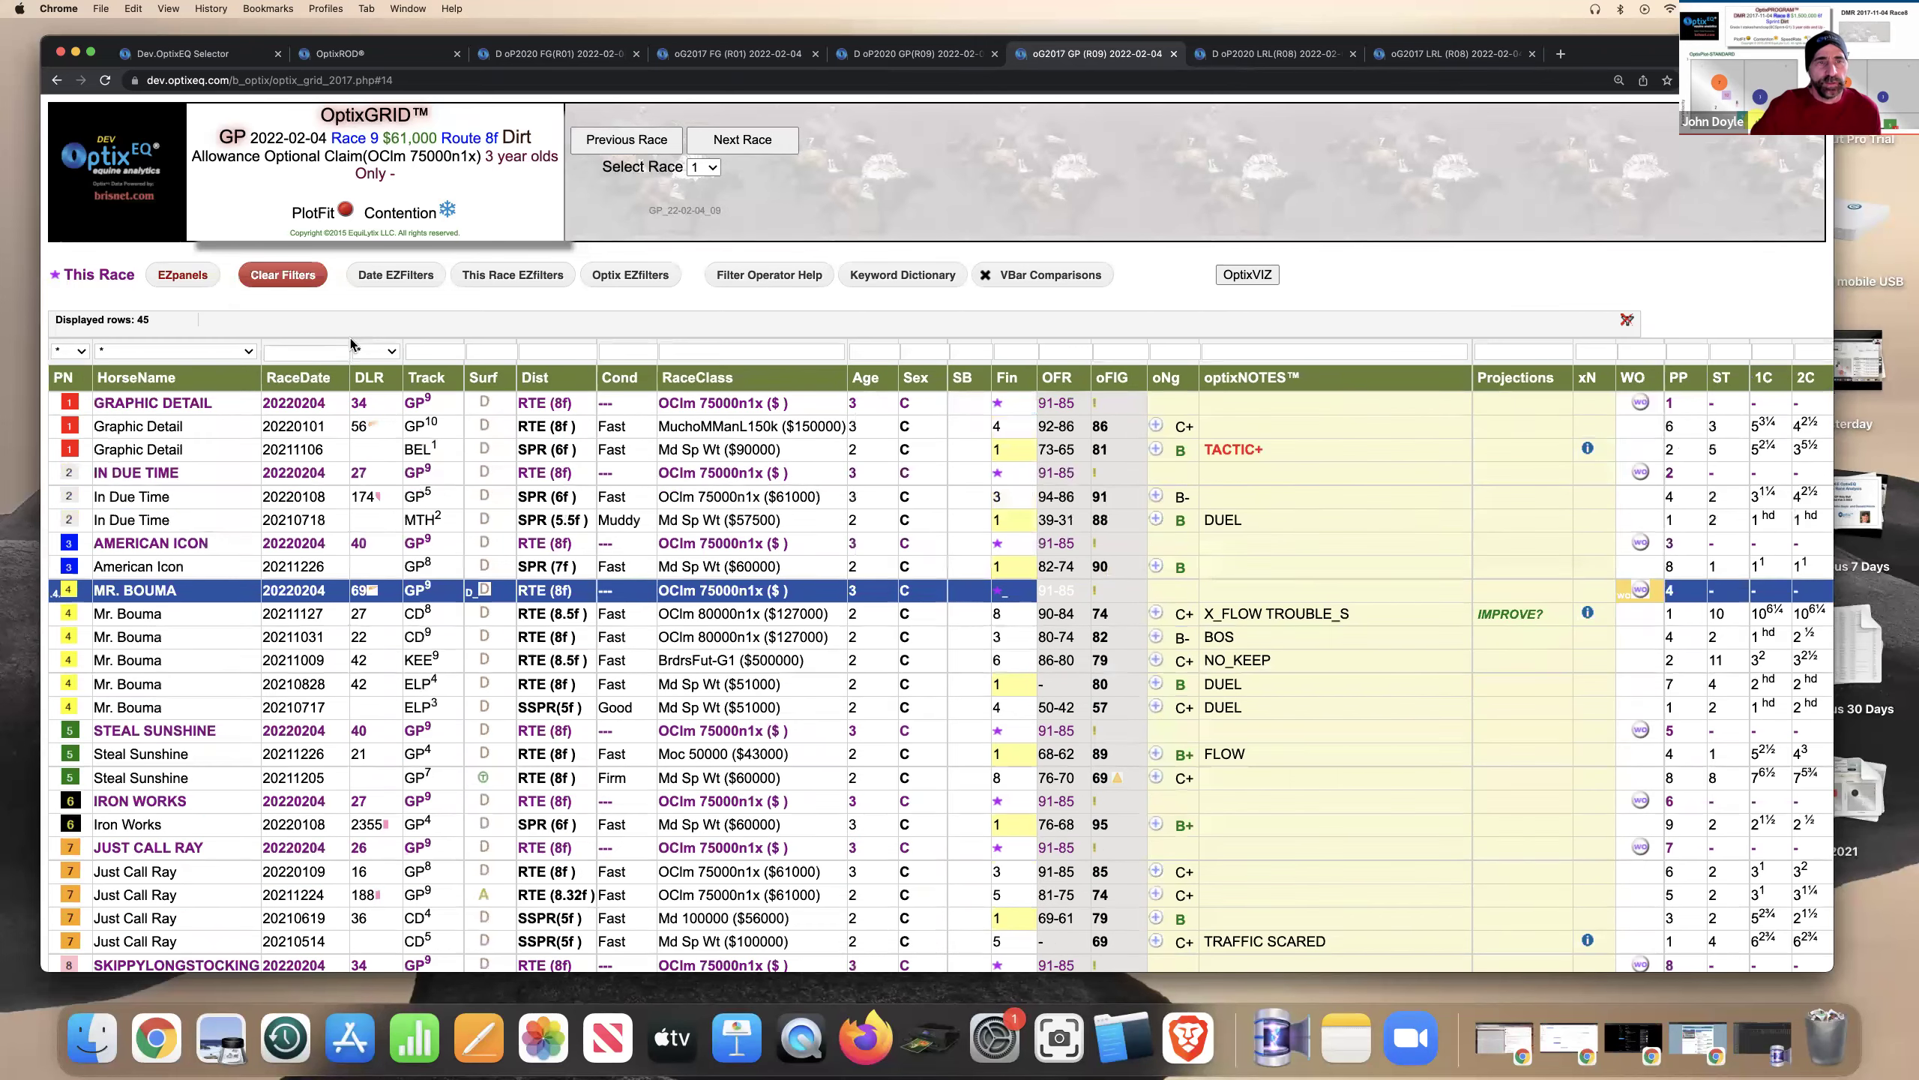
pyautogui.scroll(-3, 381, 348)
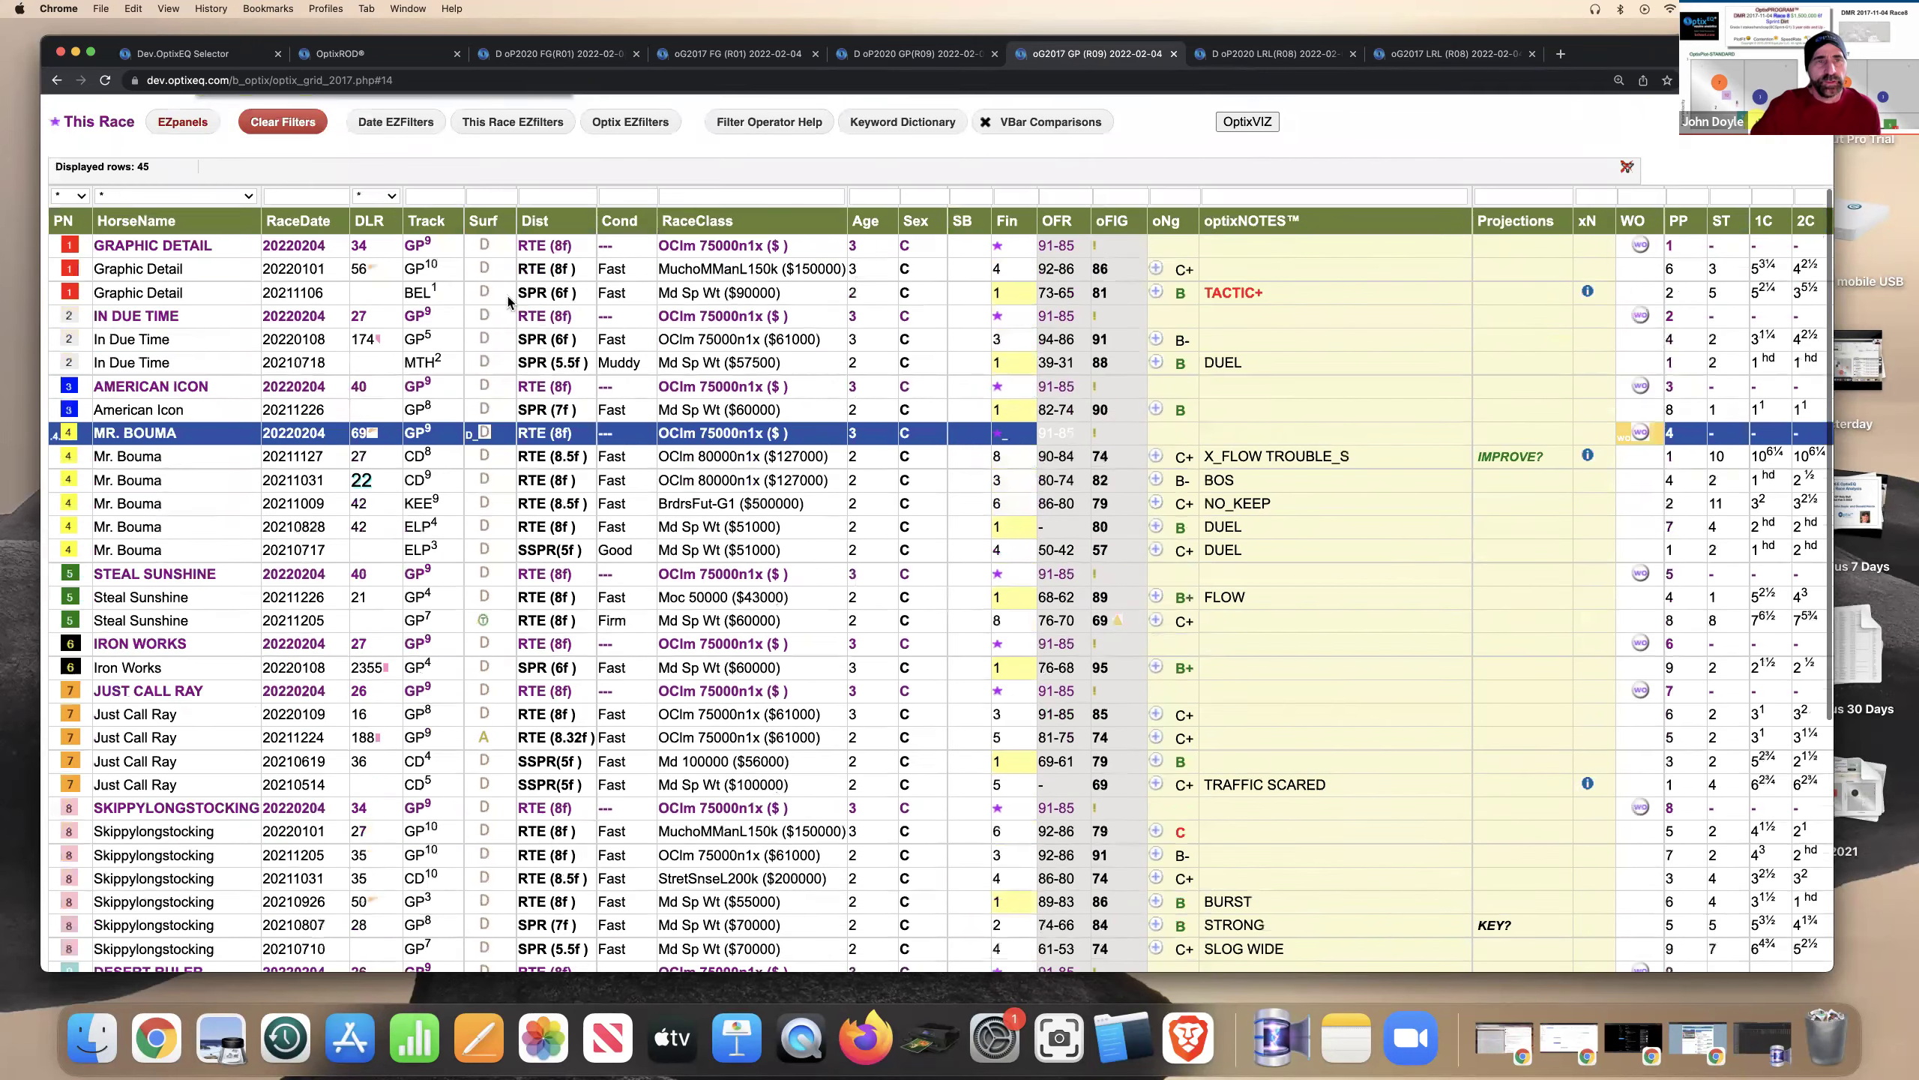
pyautogui.scroll(3, 547, 350)
pyautogui.scroll(-3, 547, 351)
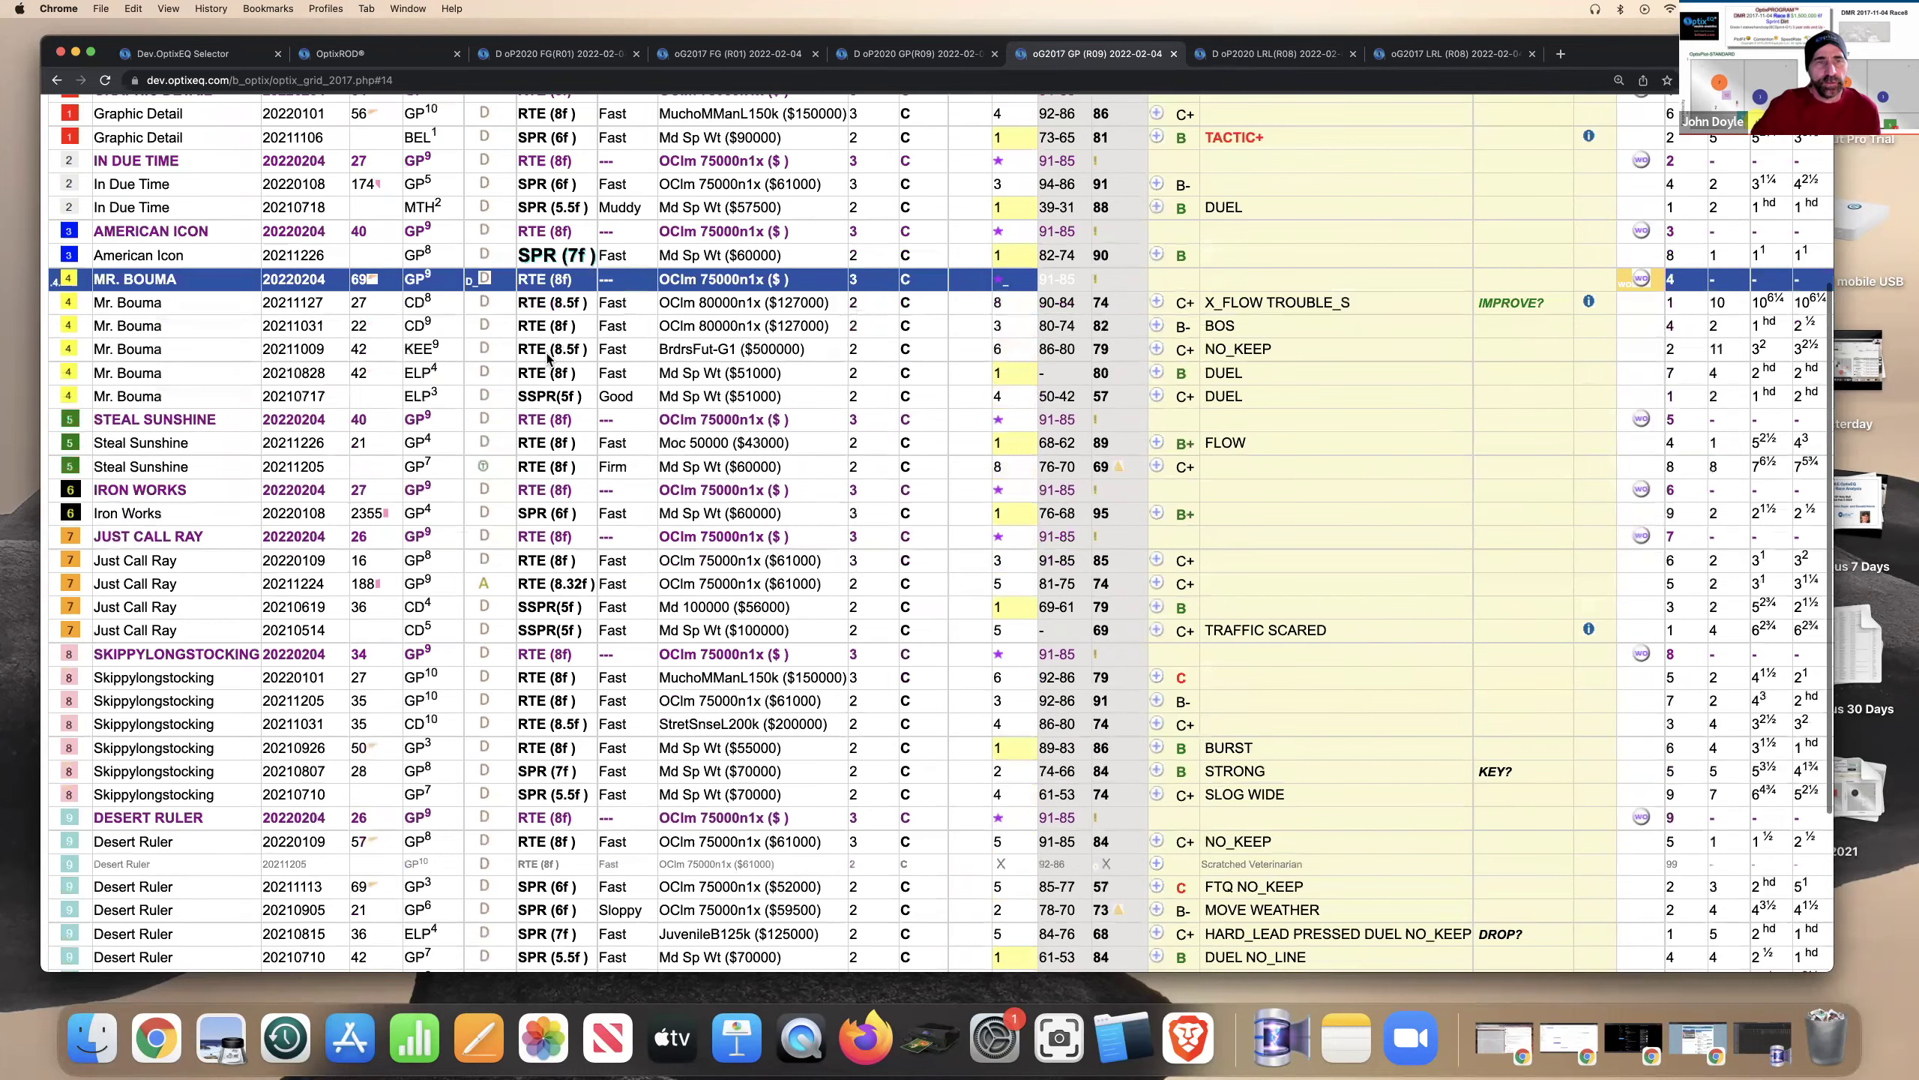
pyautogui.scroll(3, 548, 350)
# Filter Dist to rte, Fin to >0 and Surf to D, leaving 12 rows
pyautogui.click(548, 350)
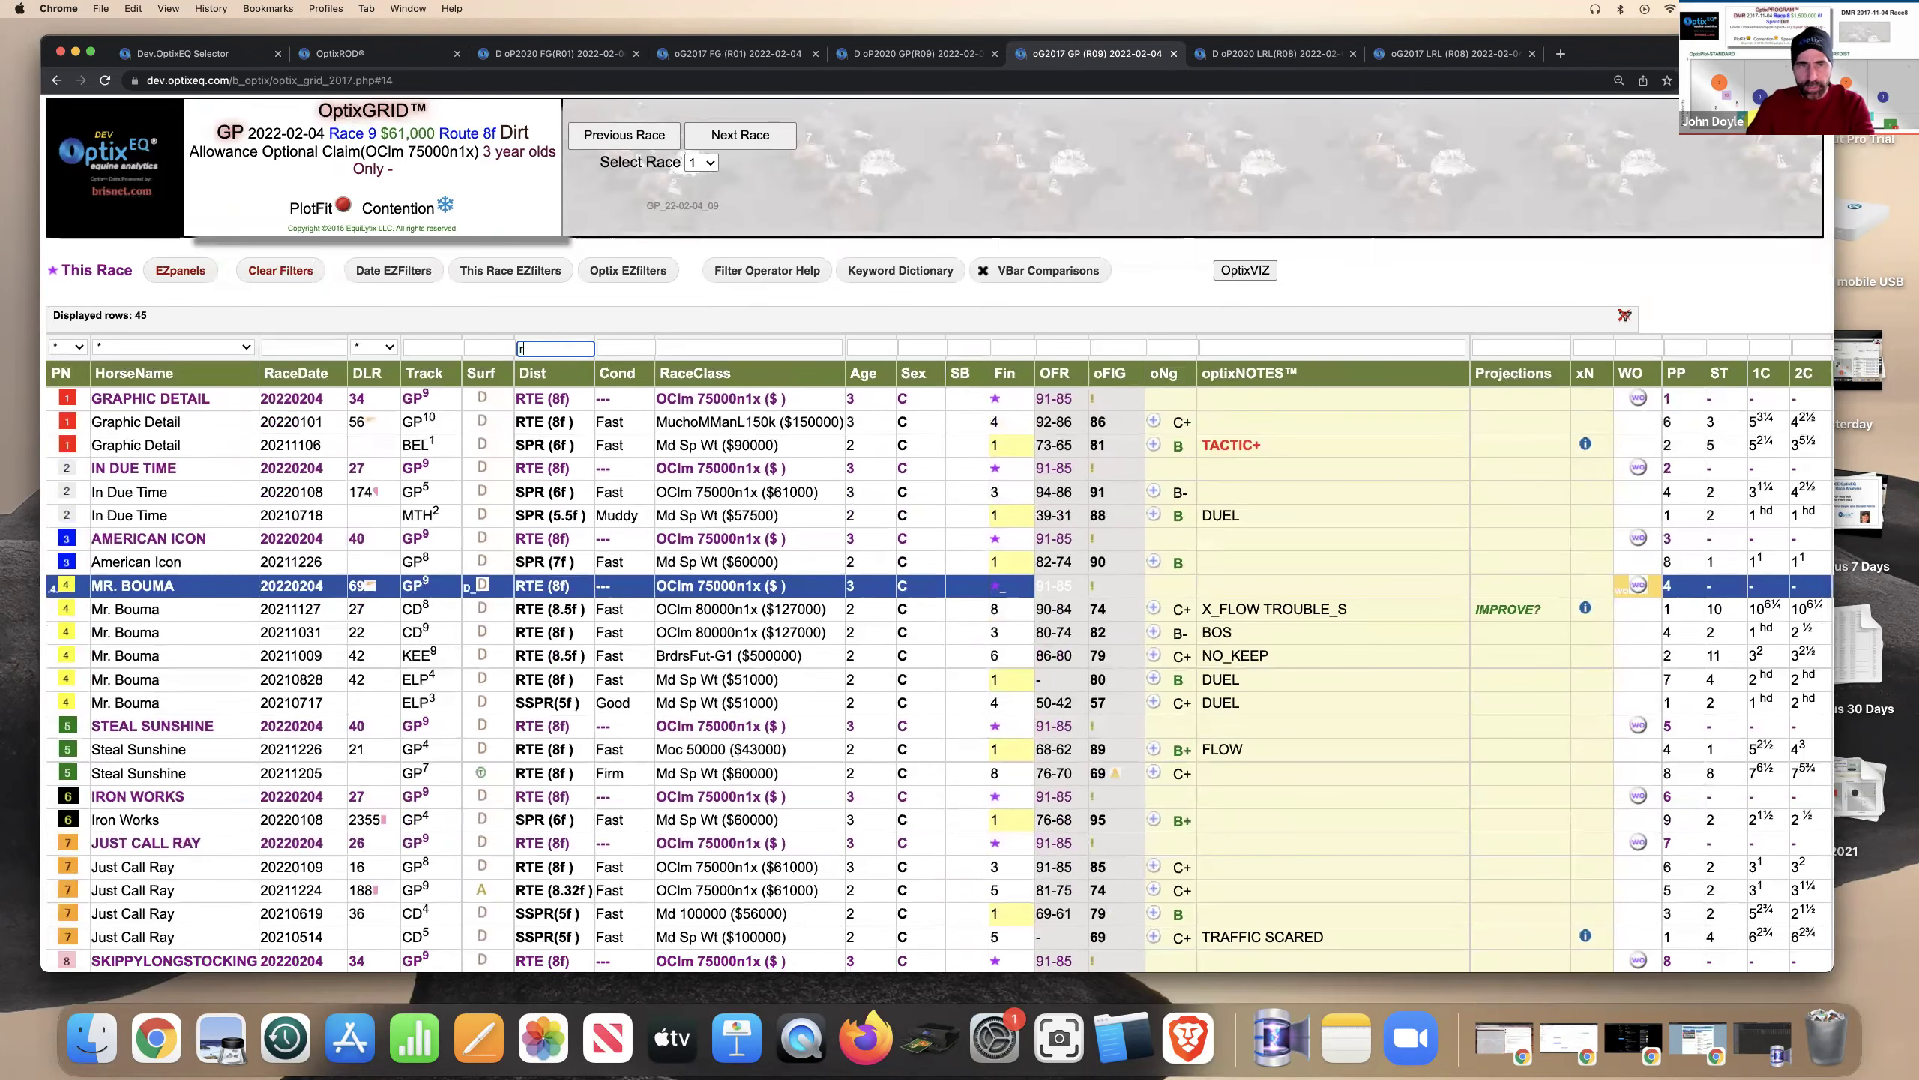
pyautogui.write('rte')
pyautogui.click(1004, 348)
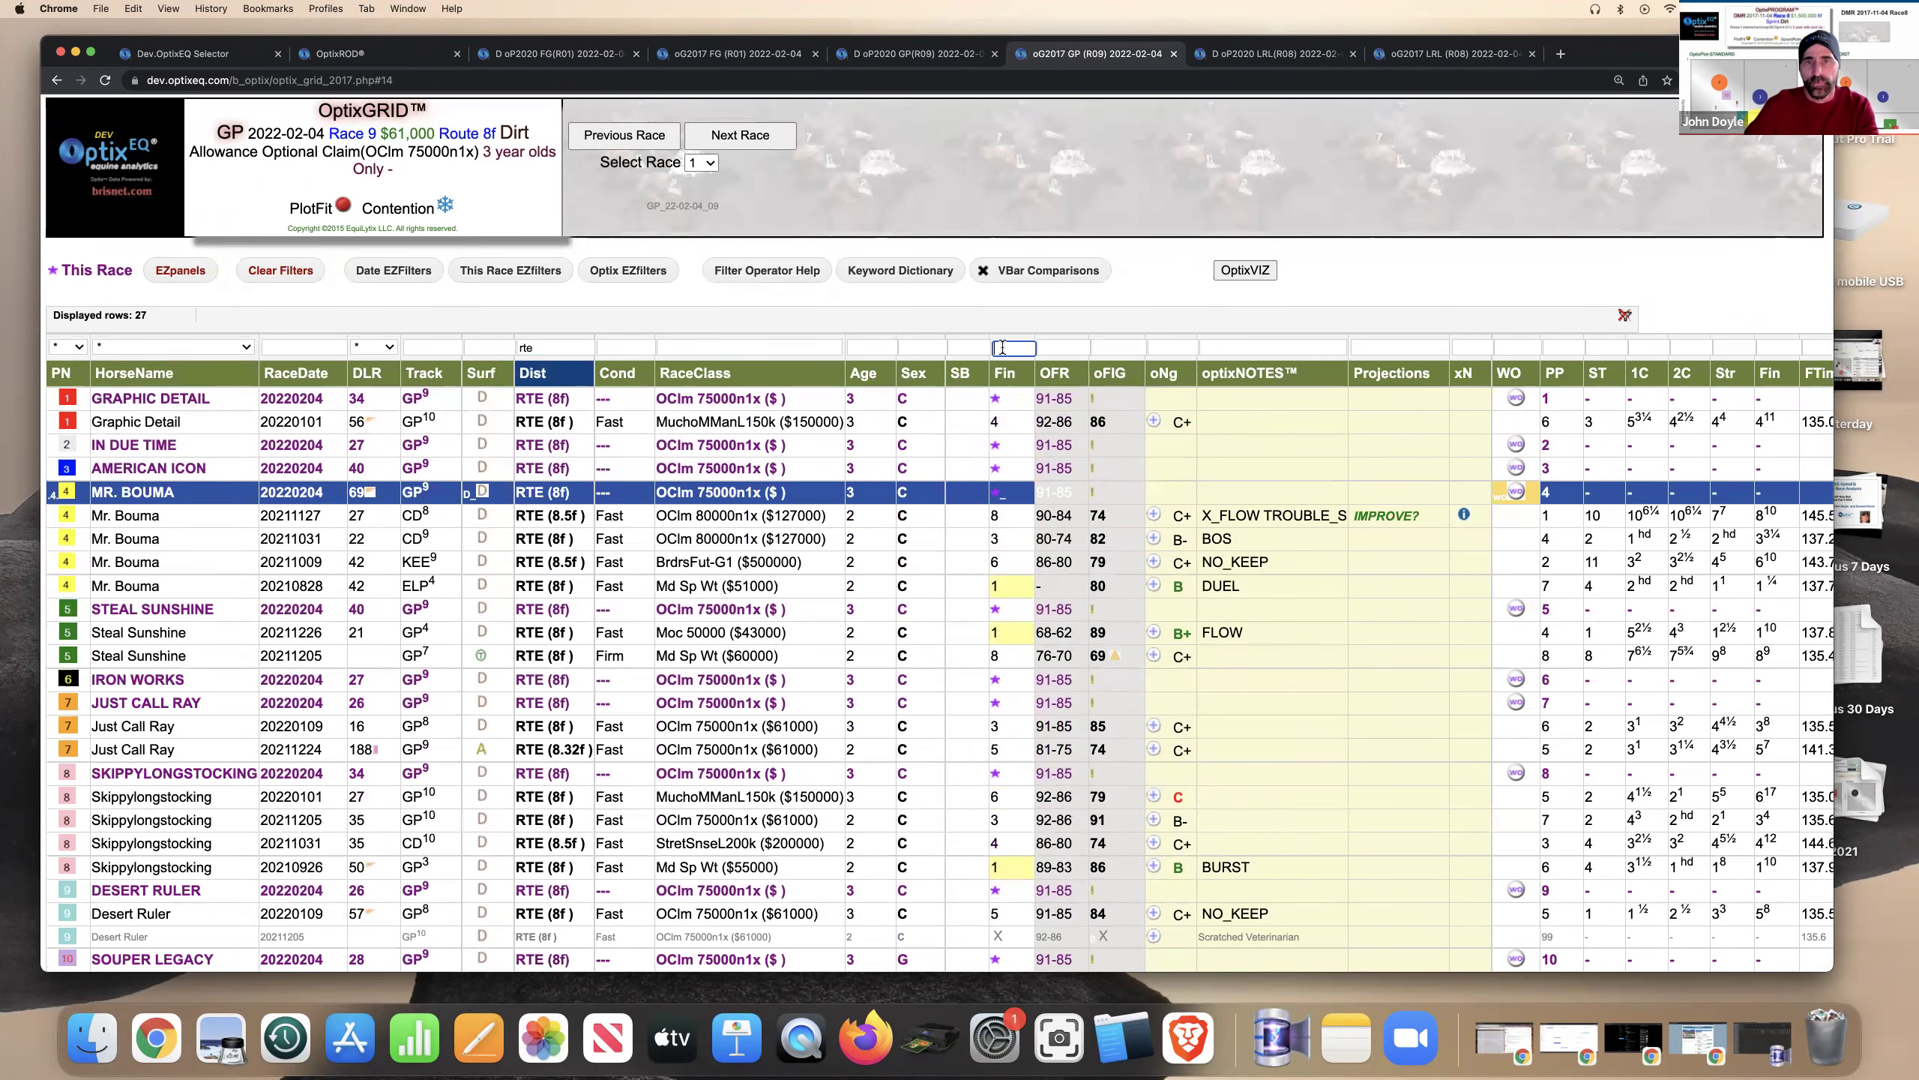
pyautogui.write('>0')
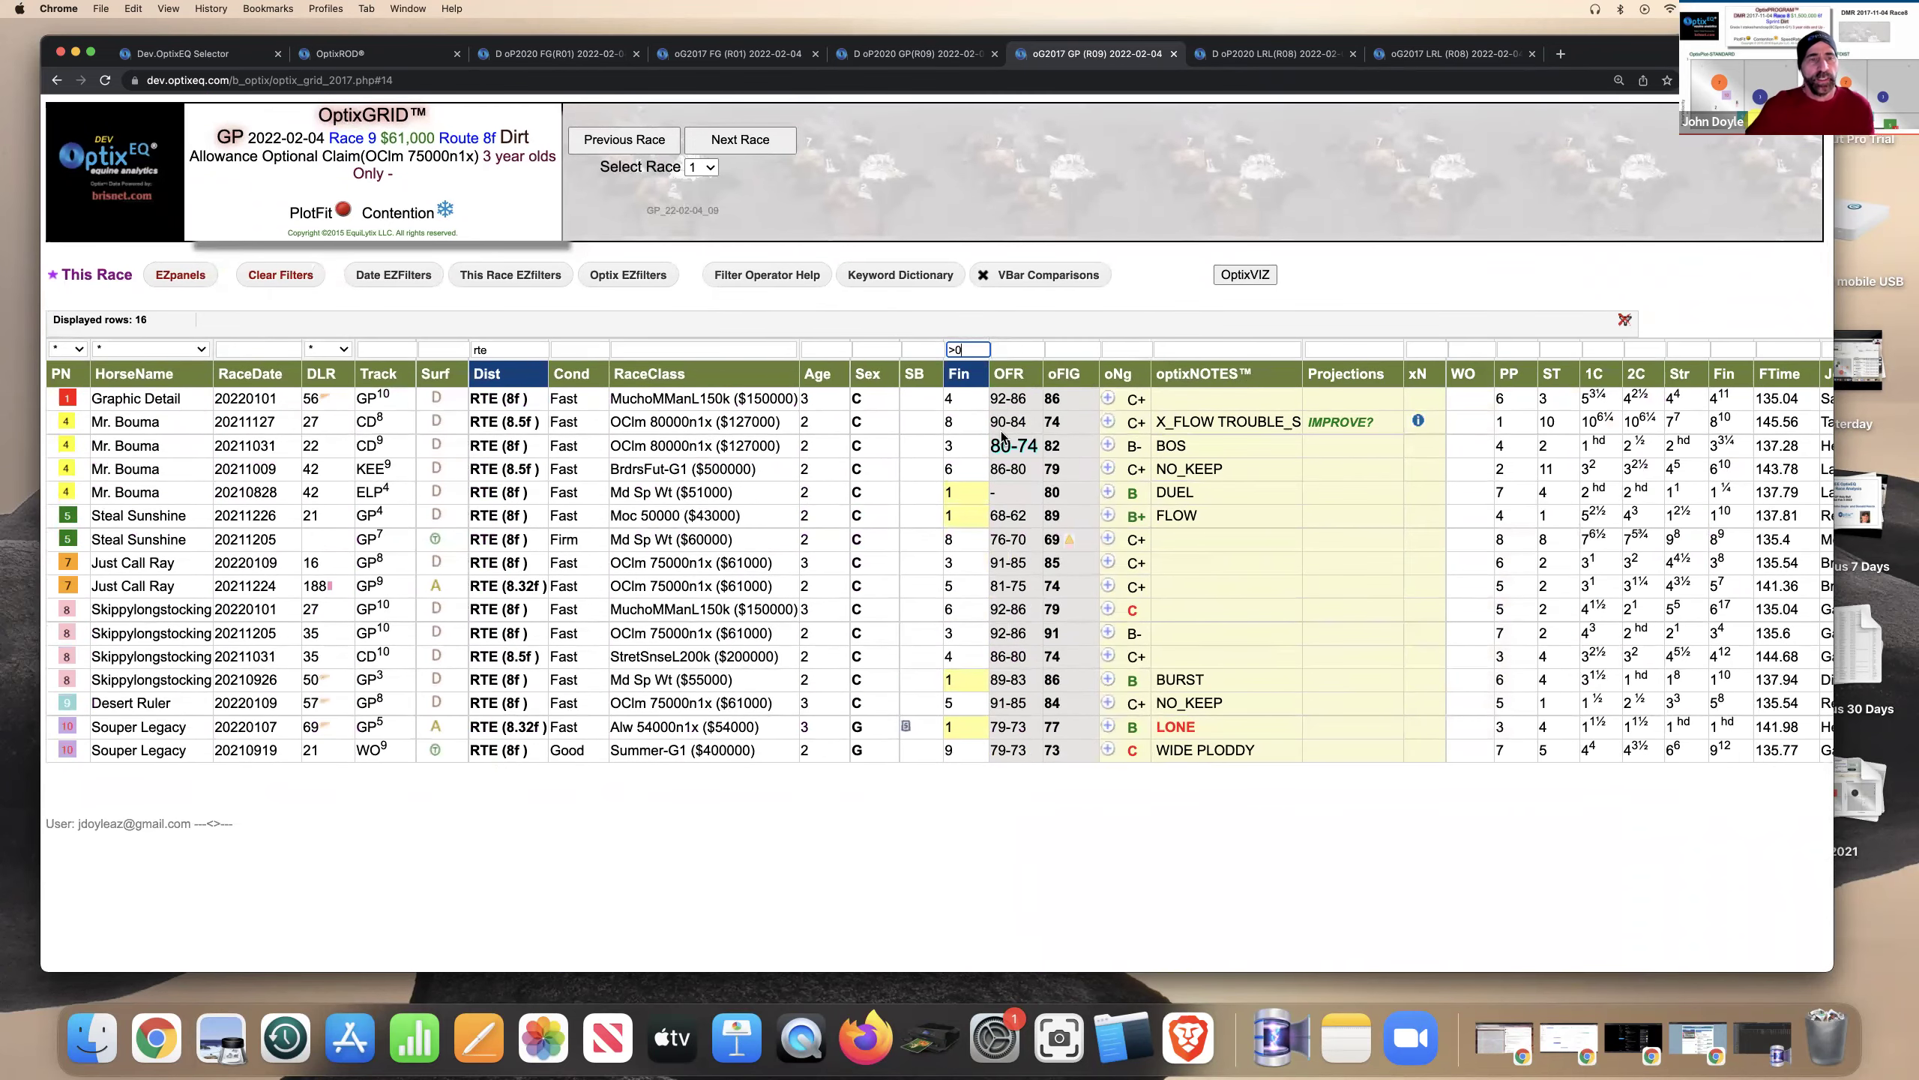
pyautogui.hscroll(1, 915, 446)
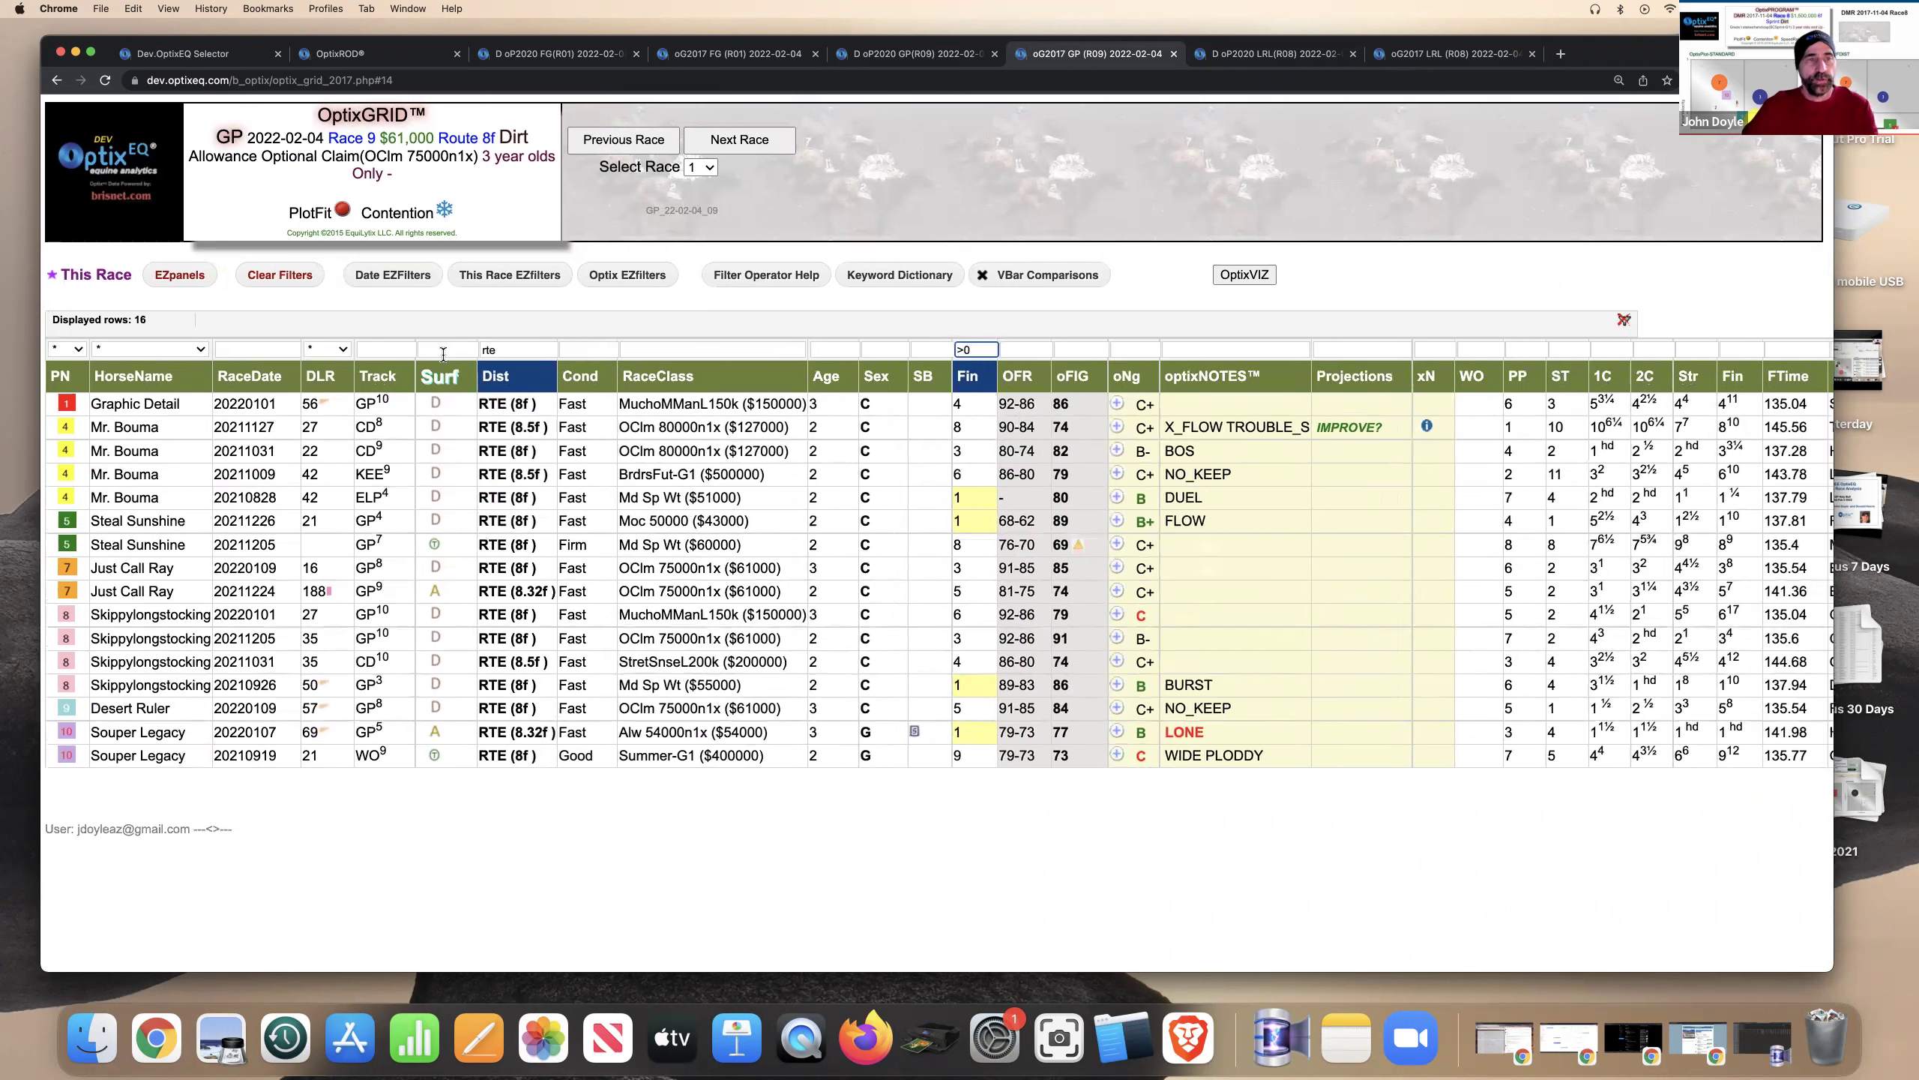
pyautogui.click(444, 352)
pyautogui.write('D')
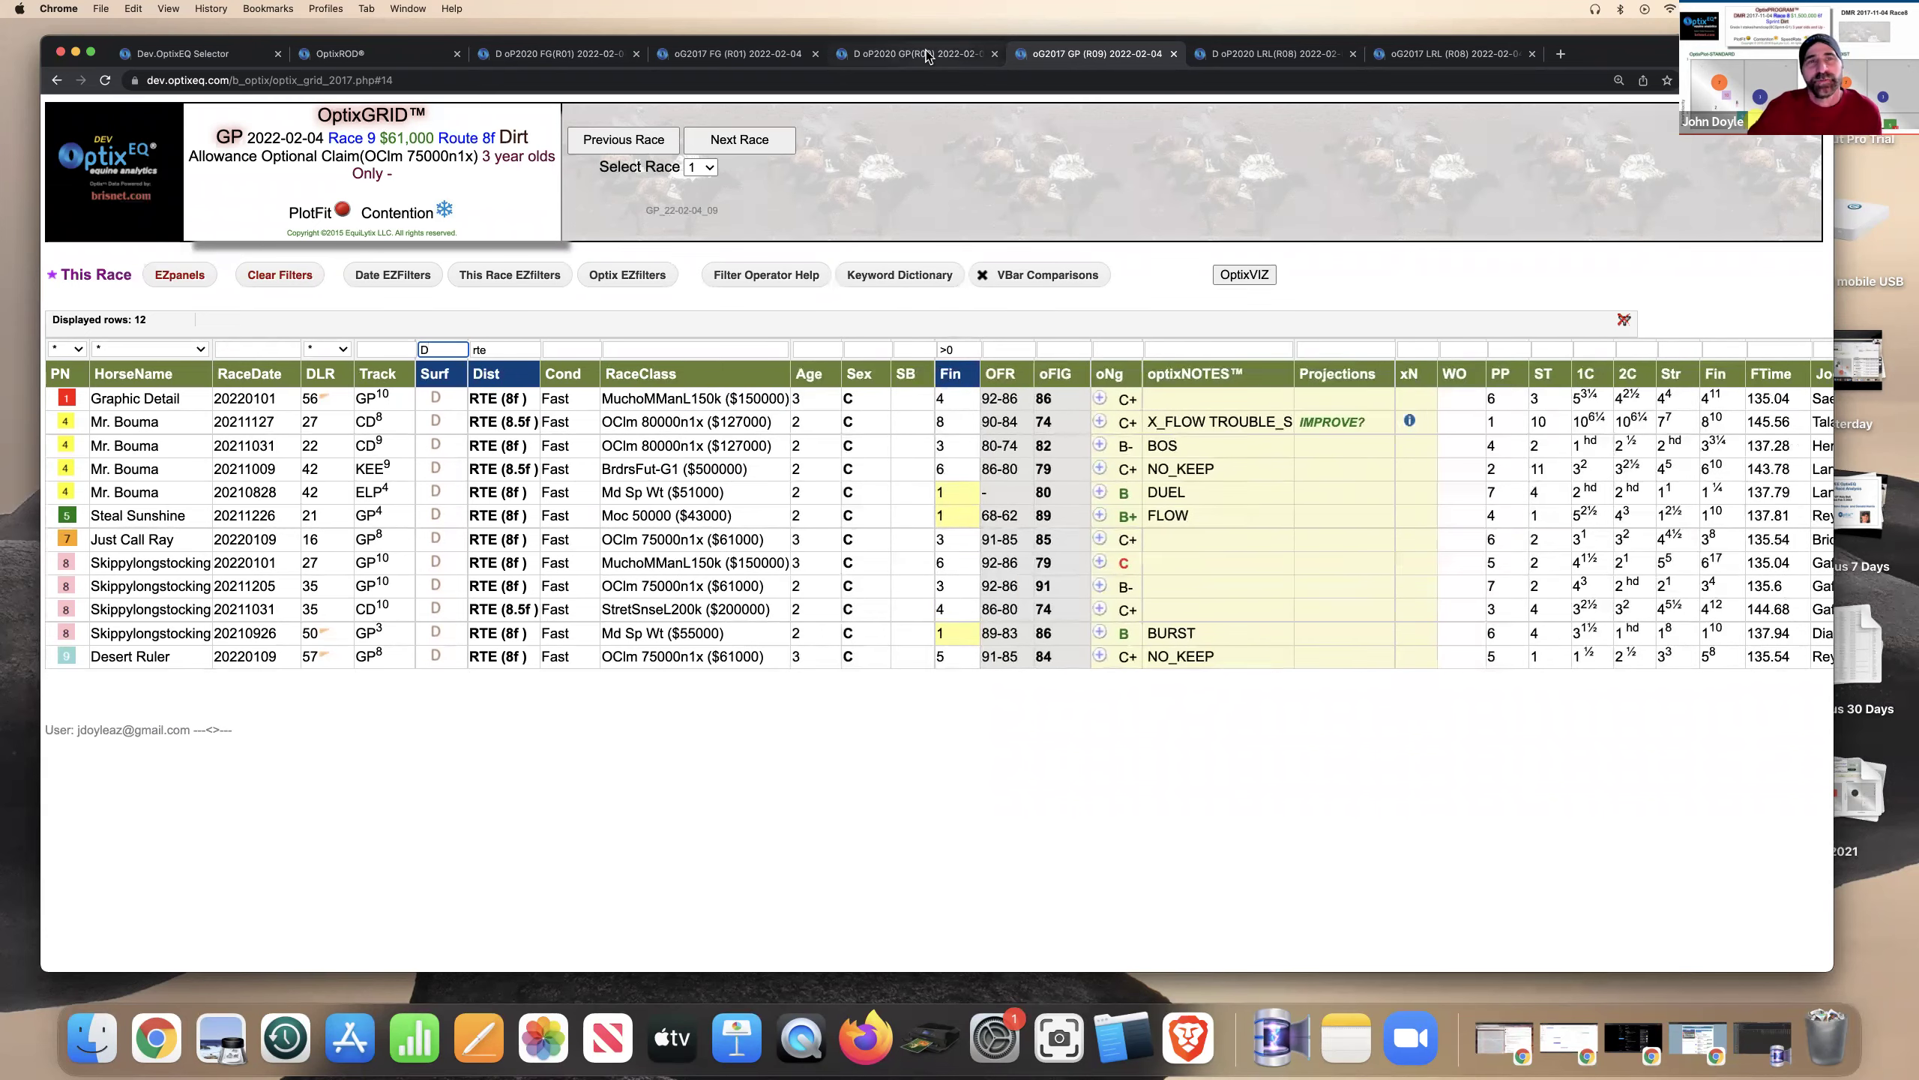
# View the GP R09 plot, return to the RaceDay Summary, and check Mr. Bouma's and Garitoff's DistSurf details
pyautogui.click(928, 57)
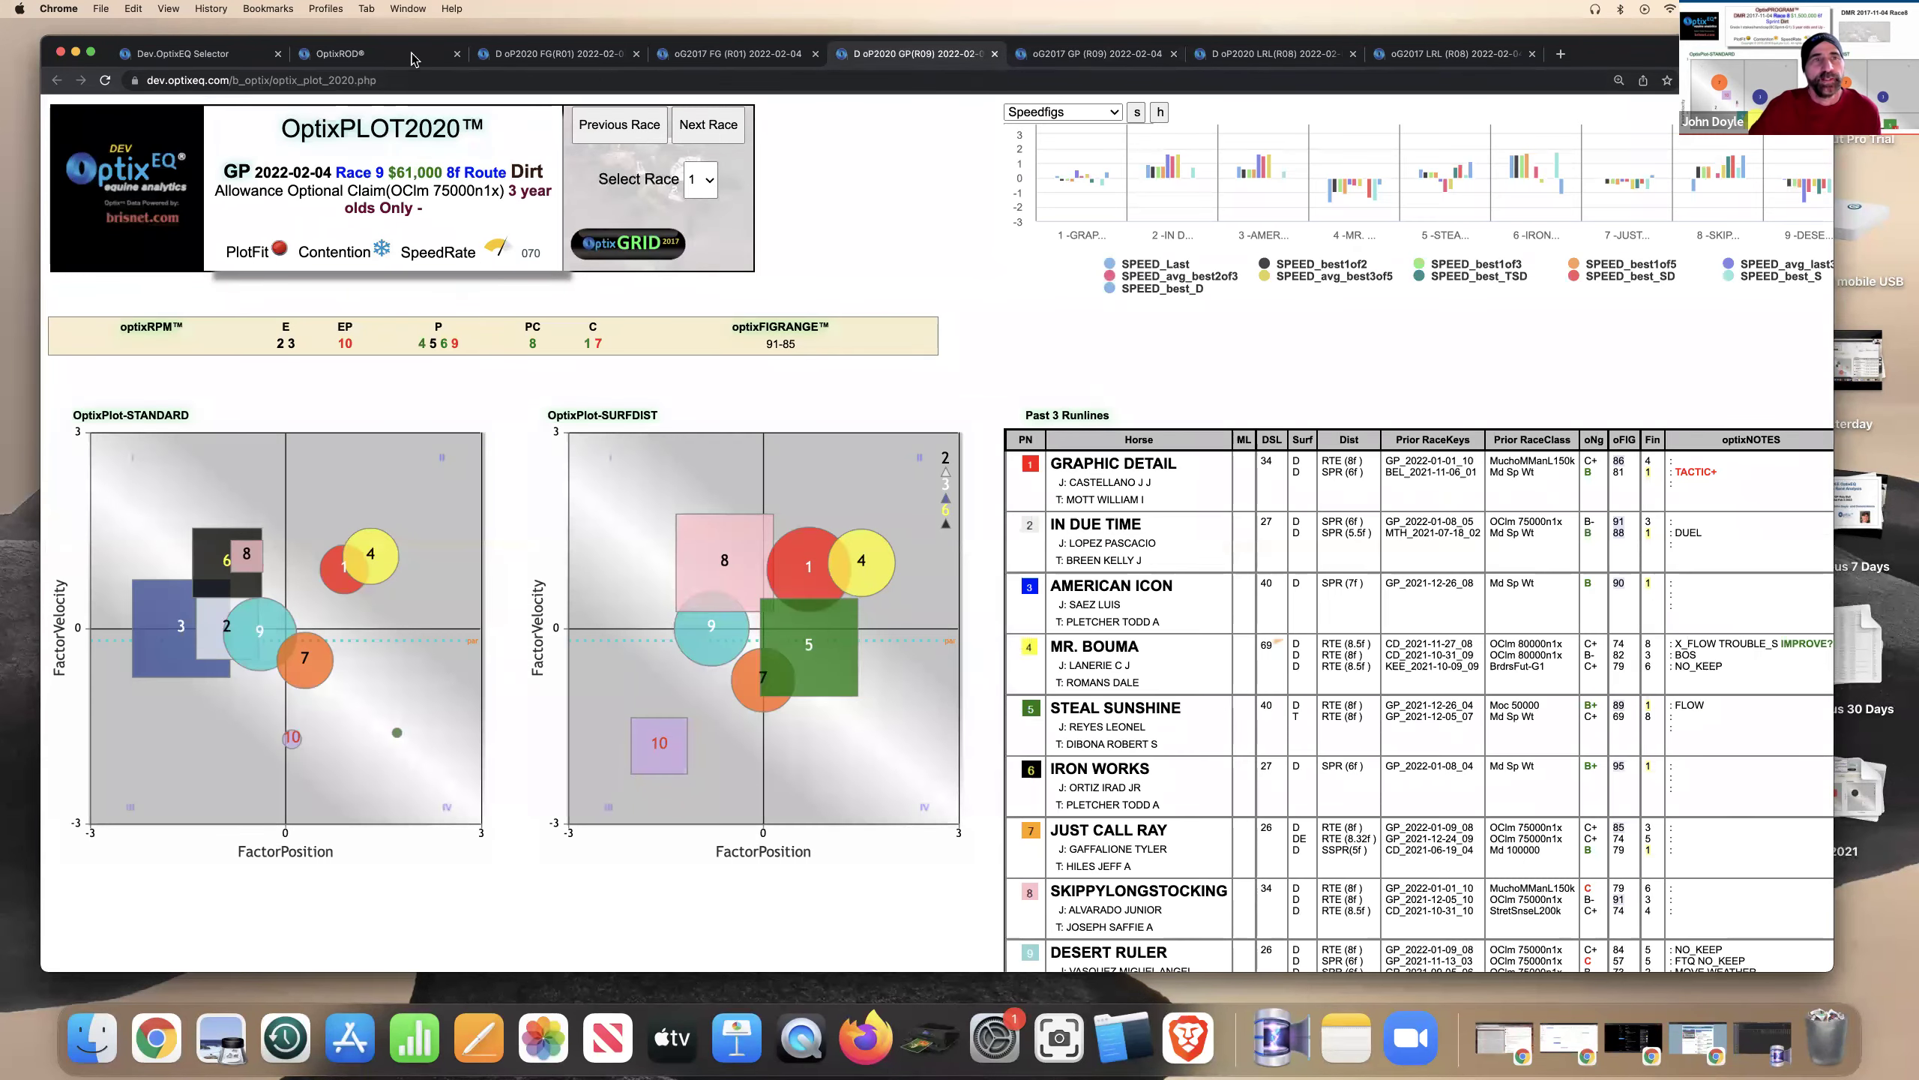
pyautogui.click(380, 59)
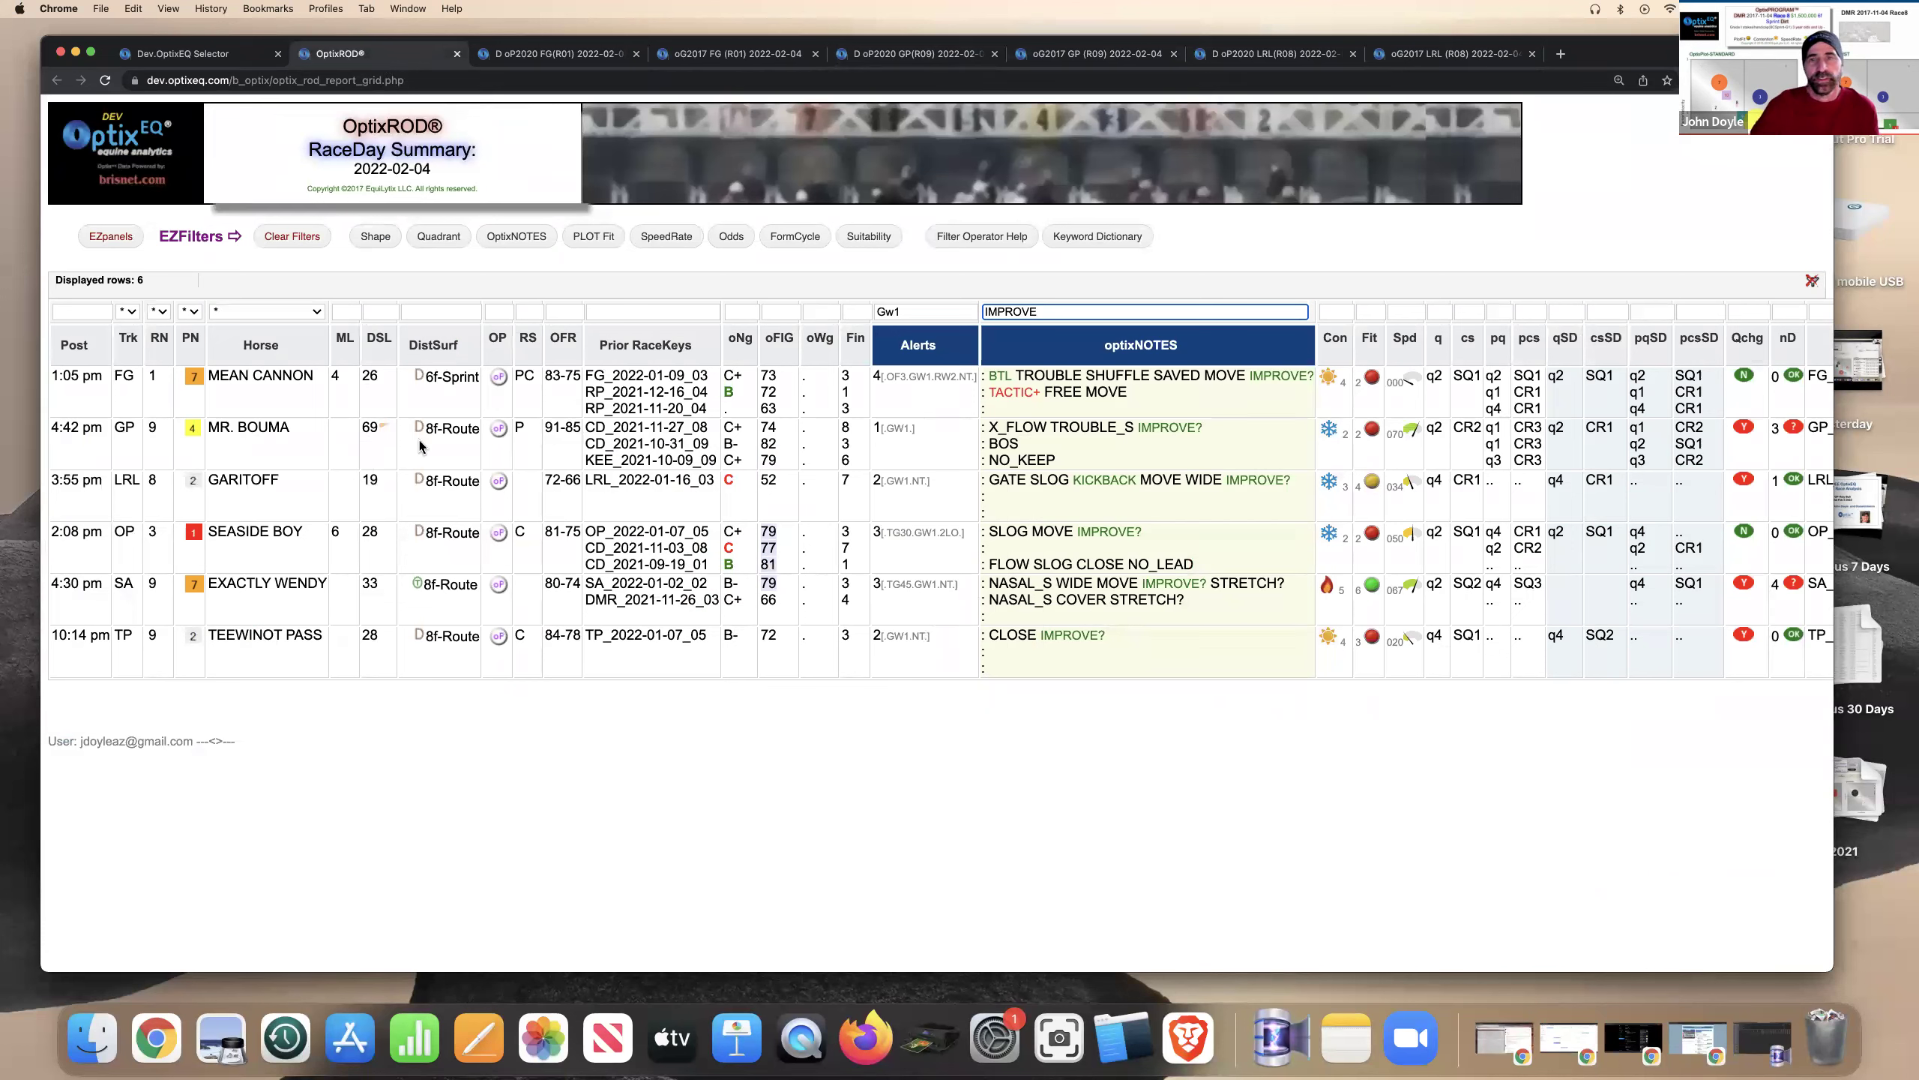
pyautogui.moveTo(420, 446)
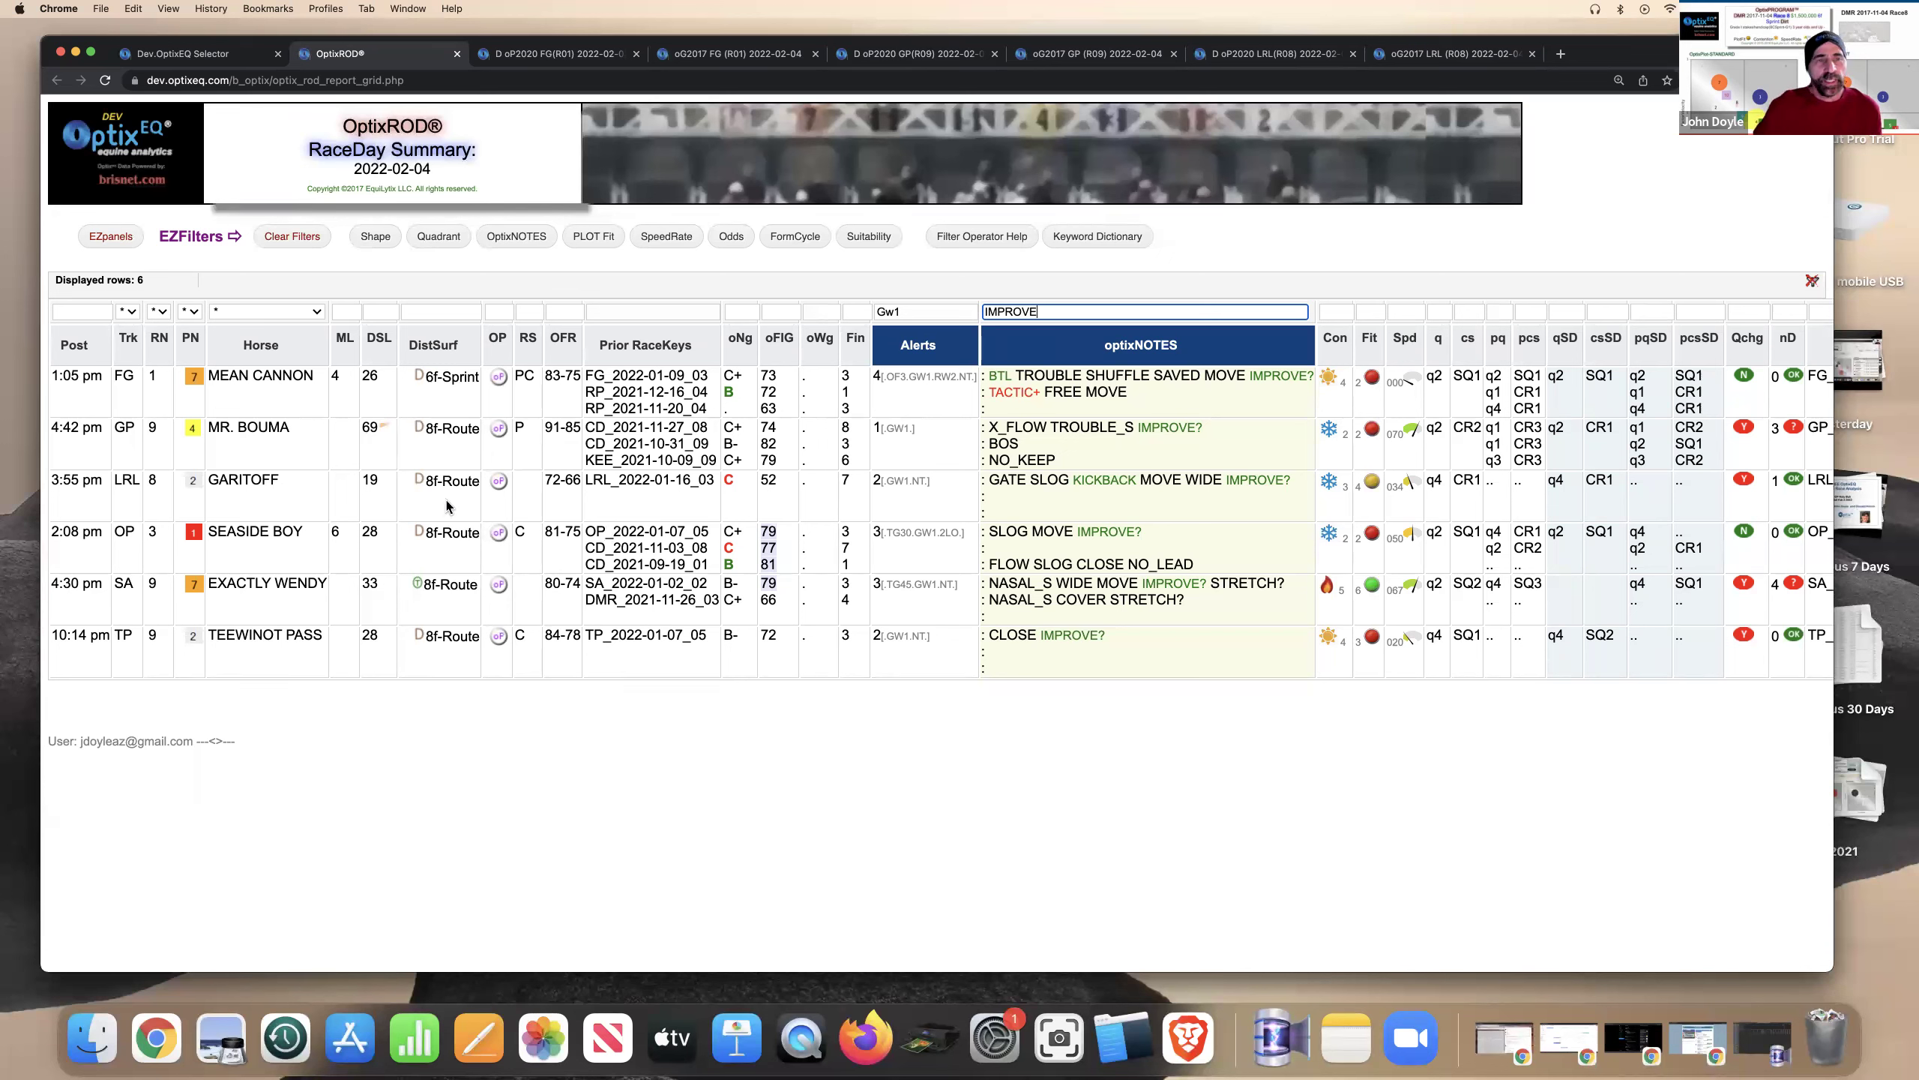
pyautogui.moveTo(447, 506)
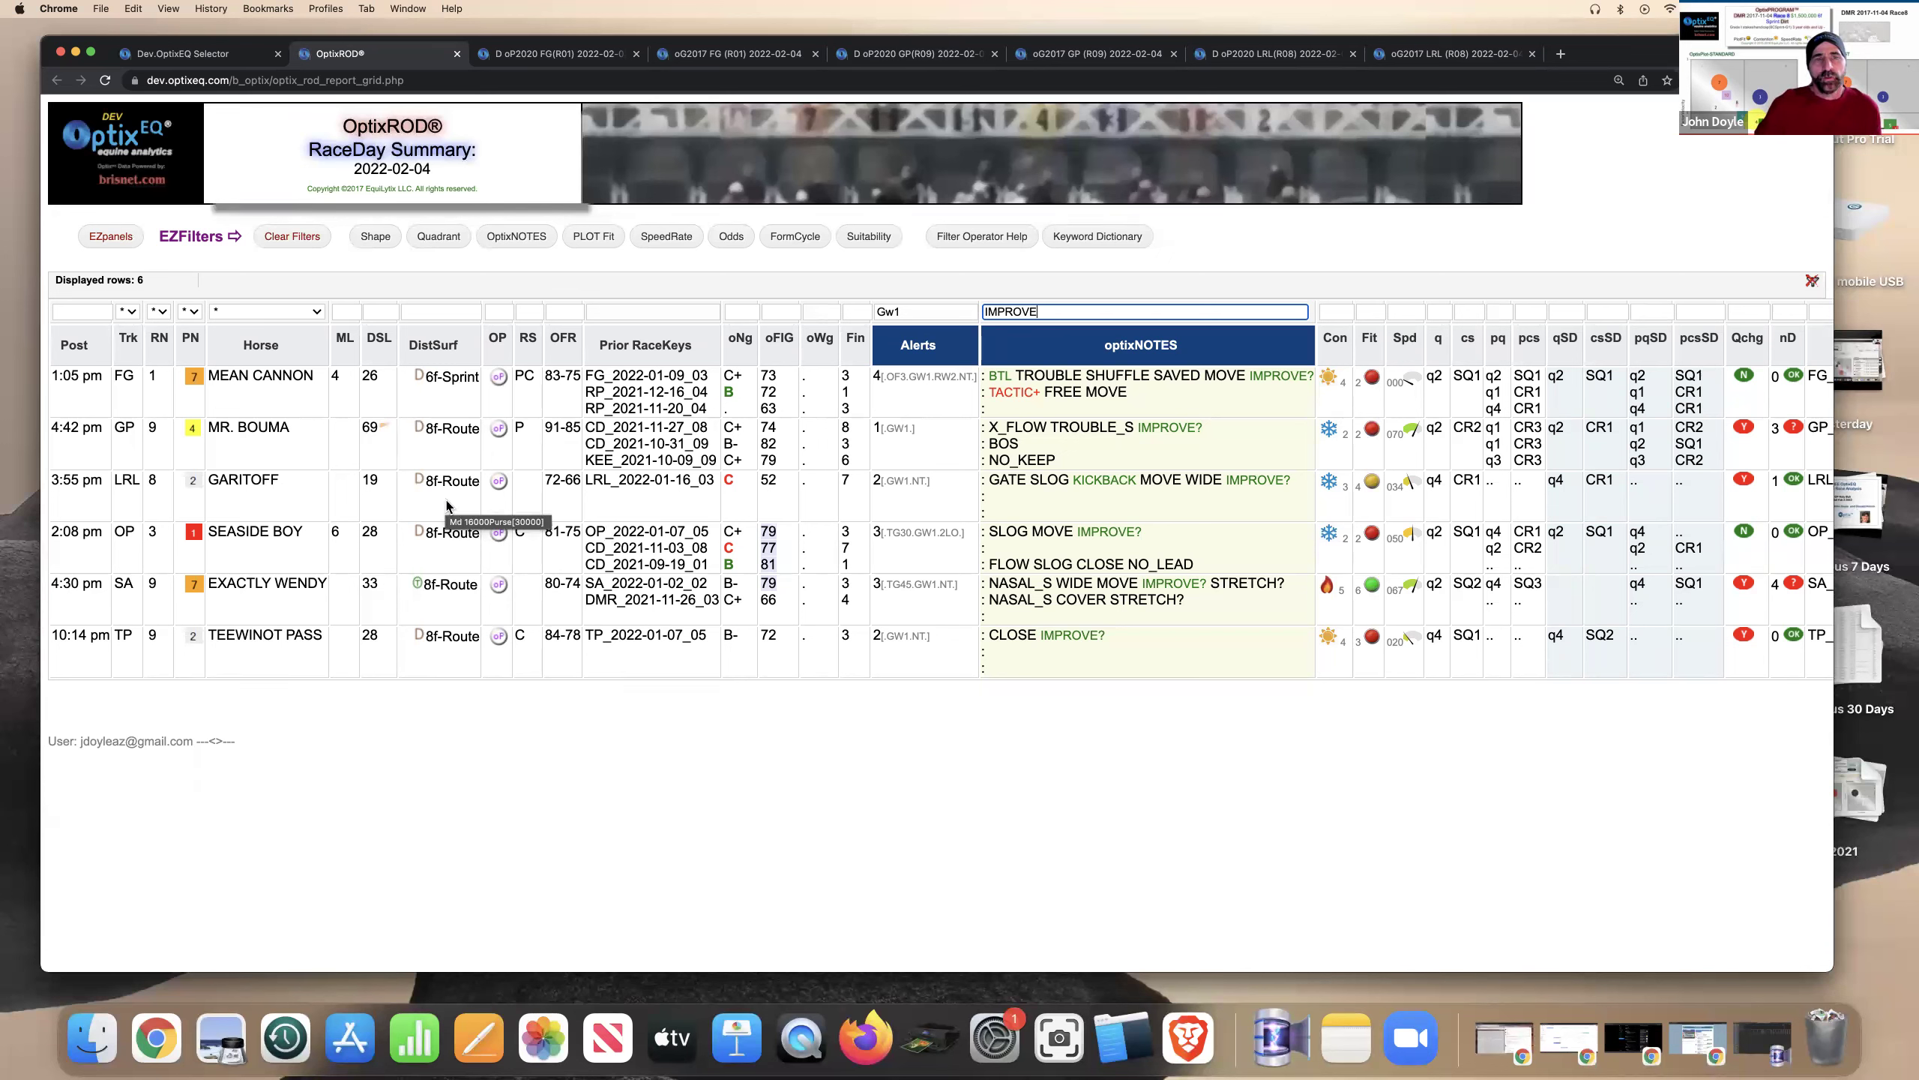
# Glance at the LRL Race 8 OptixPLOT, then show its unfiltered OptixGRID for the 2022-02-04 Maiden Claimer
pyautogui.click(1274, 54)
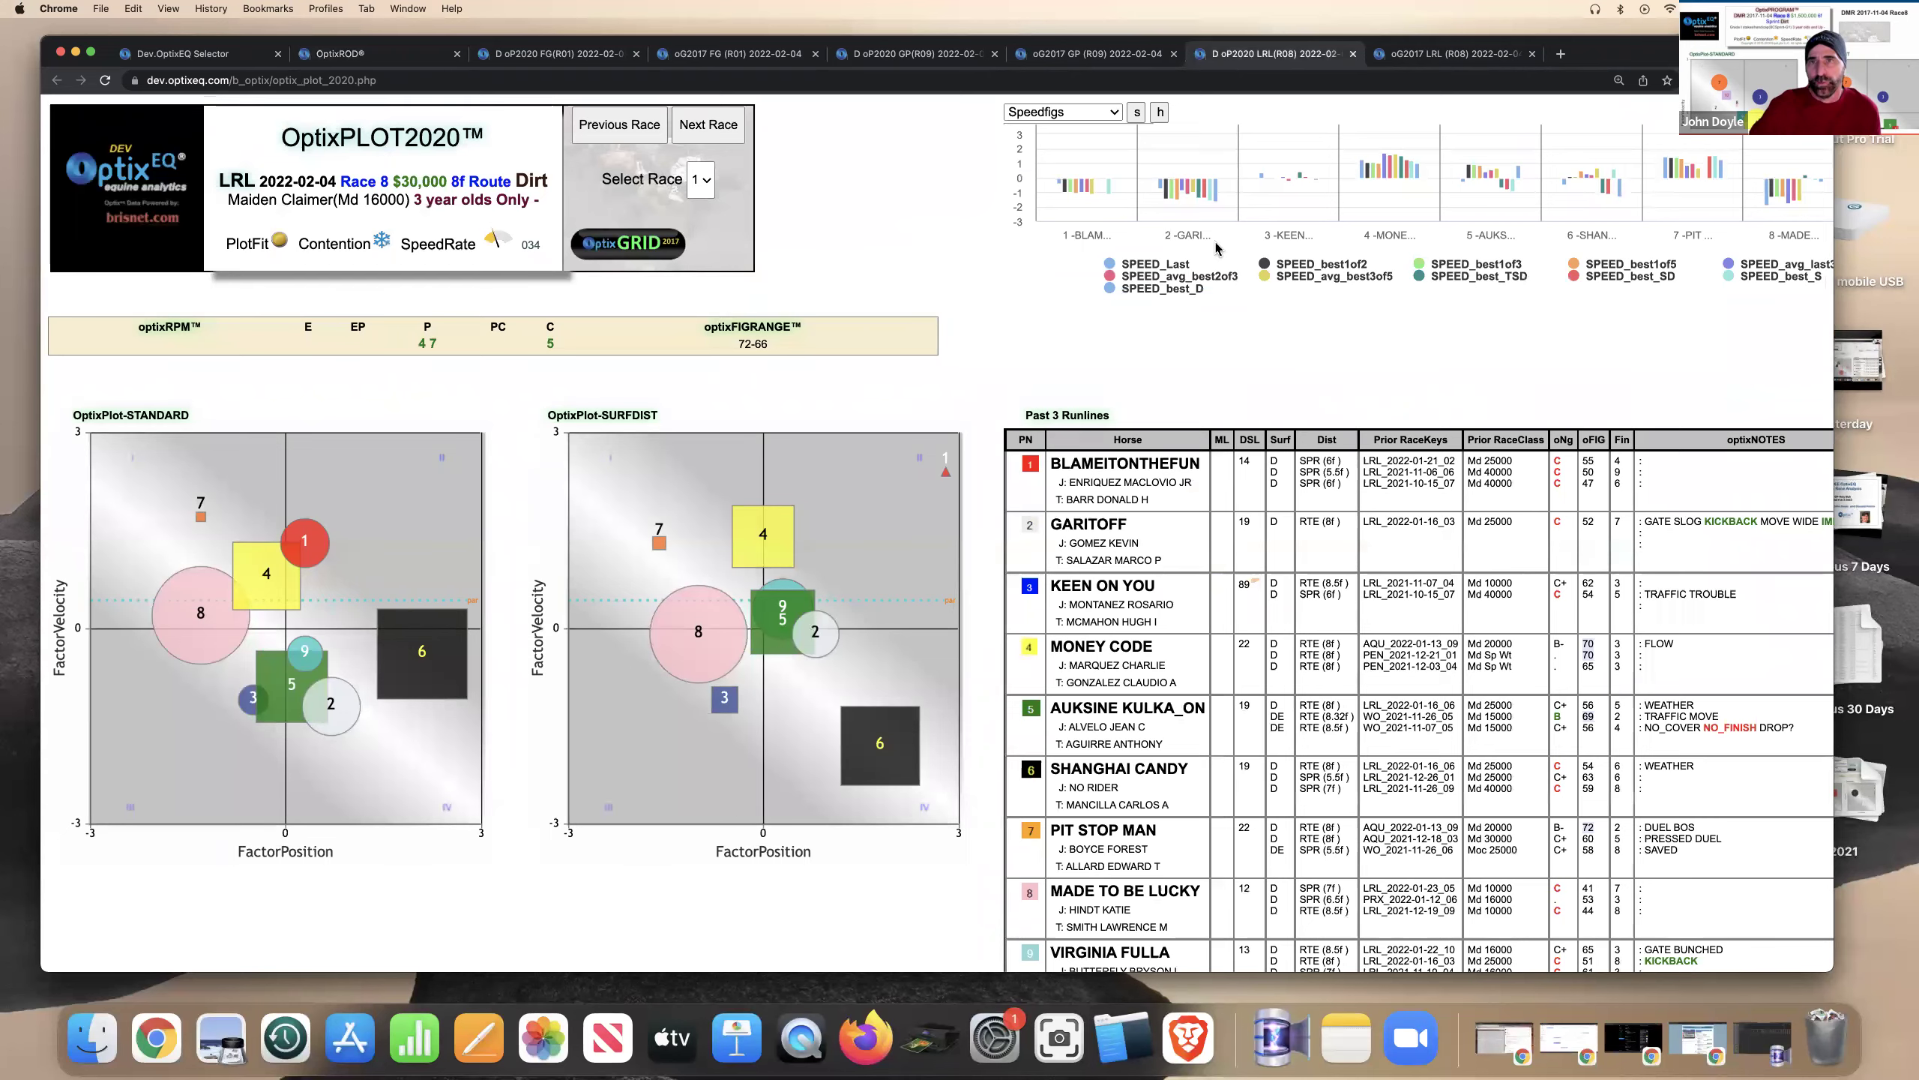
pyautogui.click(1445, 55)
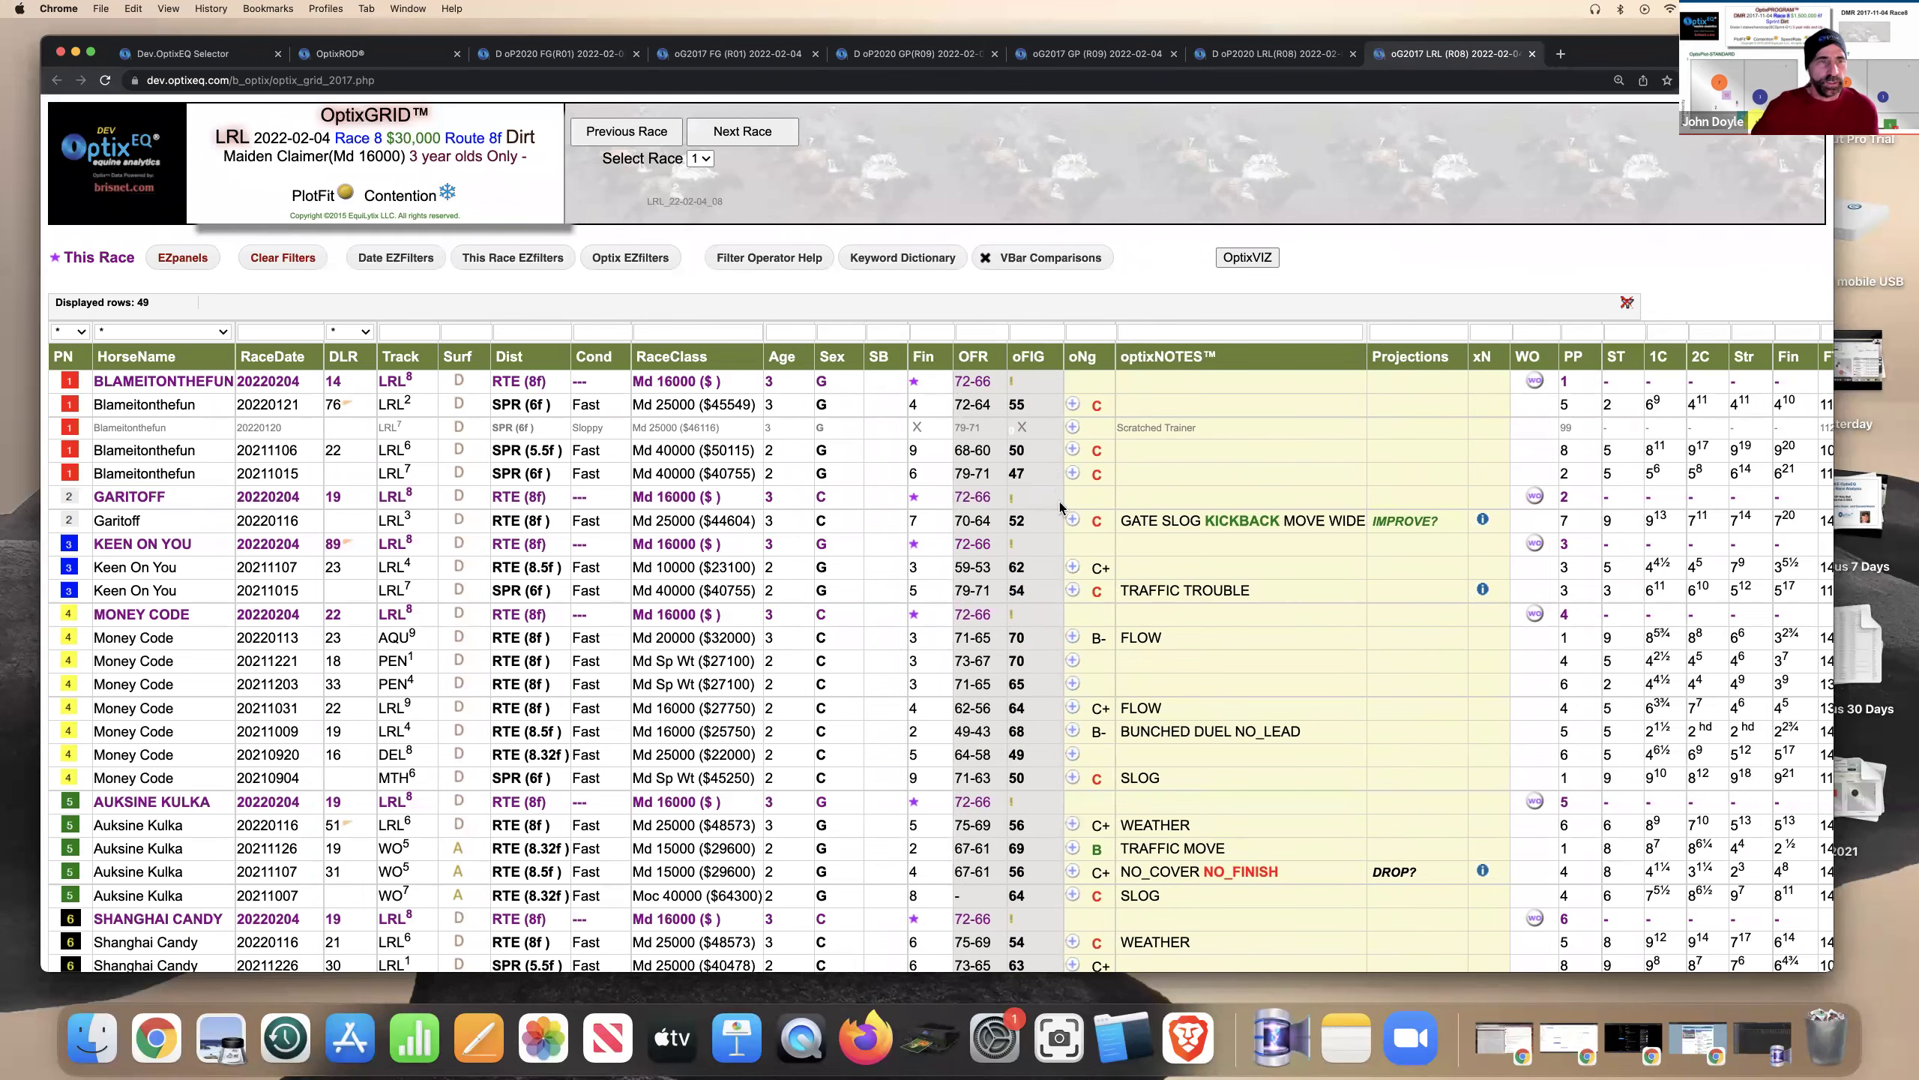
pyautogui.scroll(-5, 1060, 507)
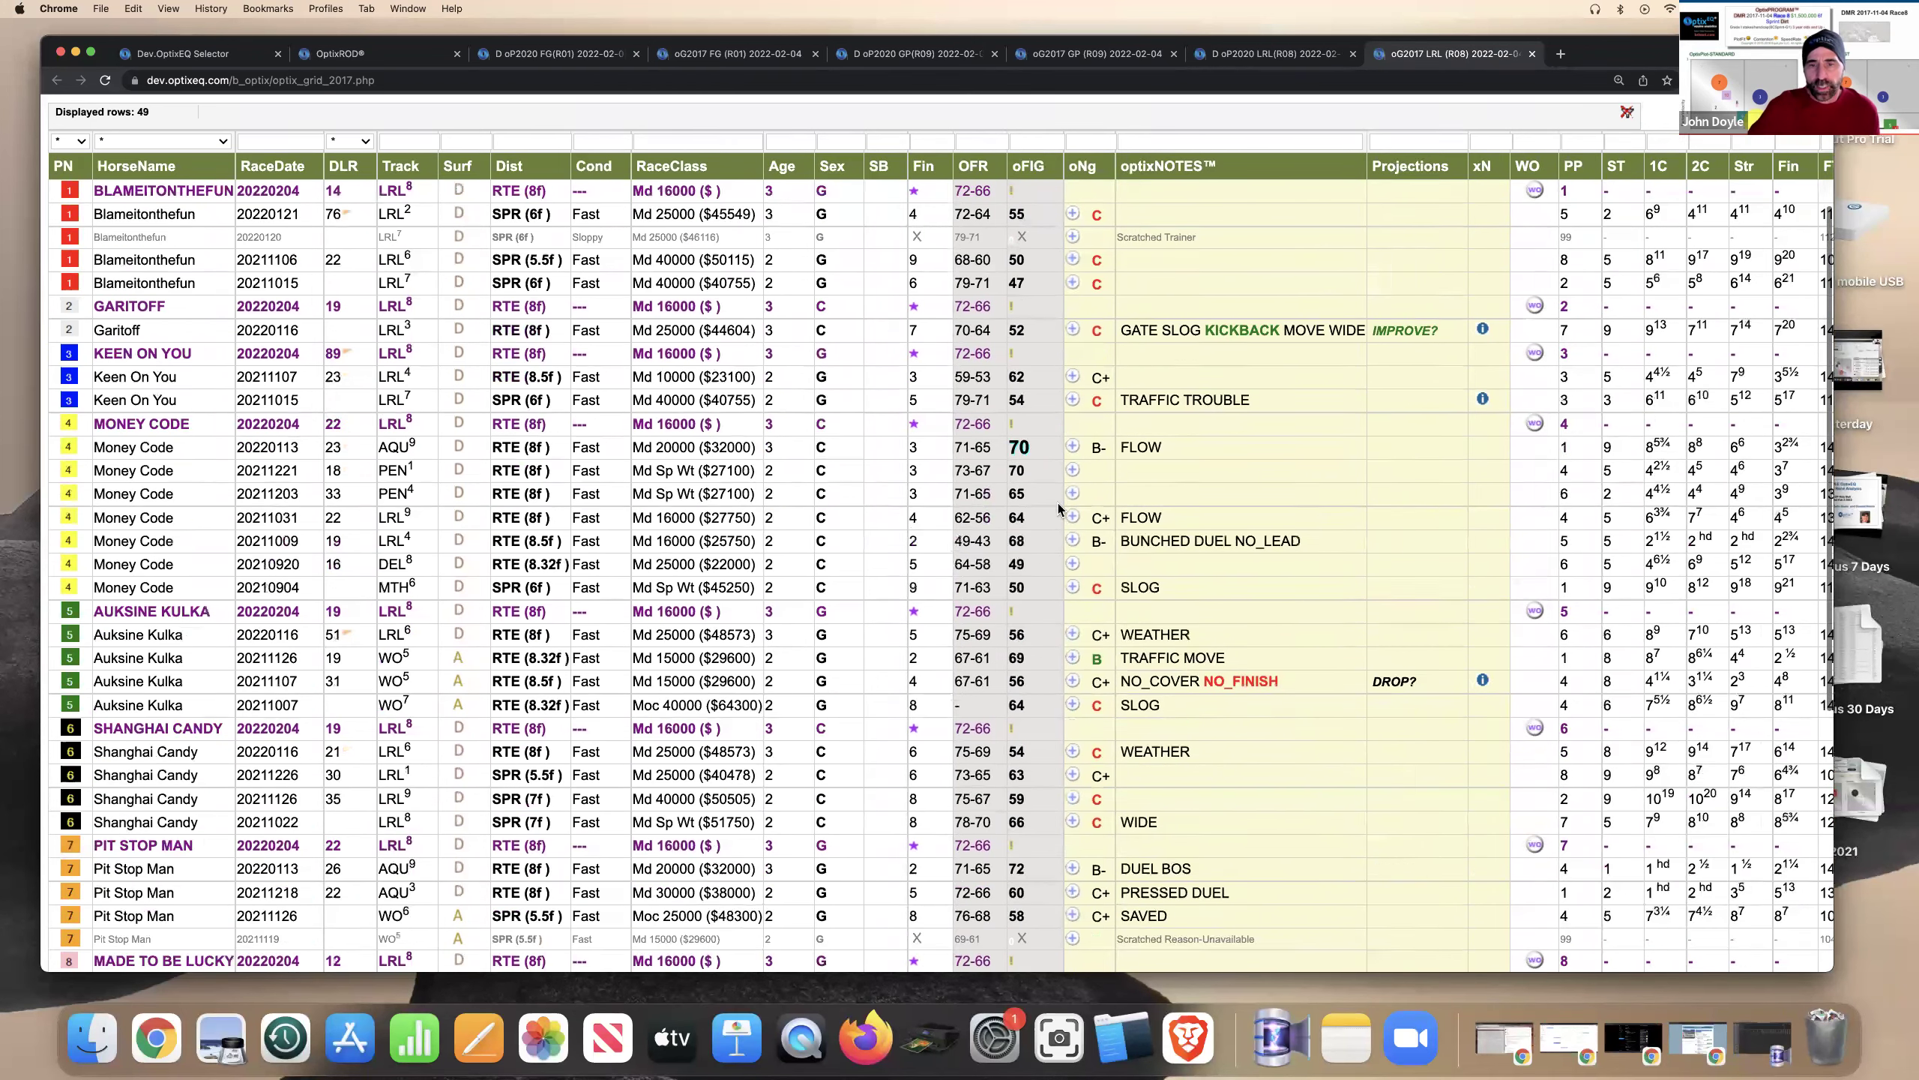
pyautogui.scroll(-4, 1060, 511)
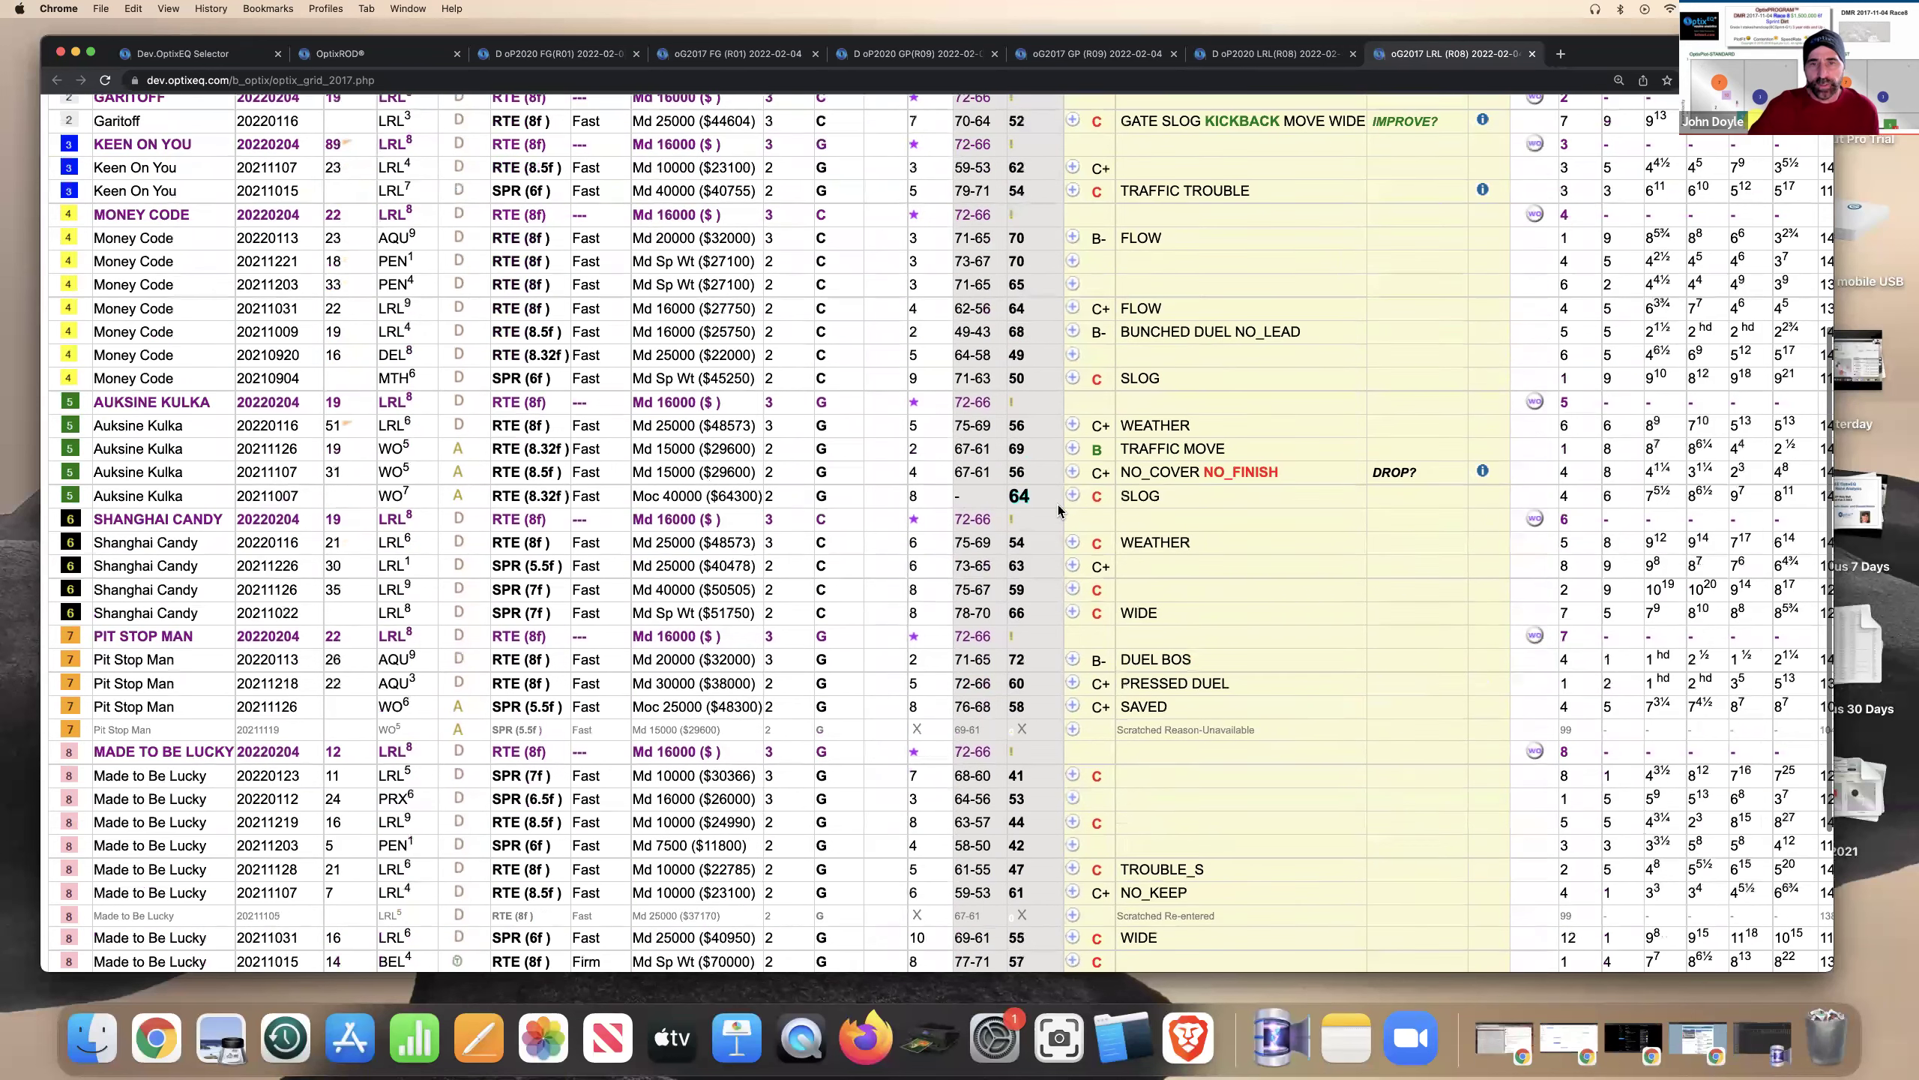
pyautogui.scroll(3, 1059, 514)
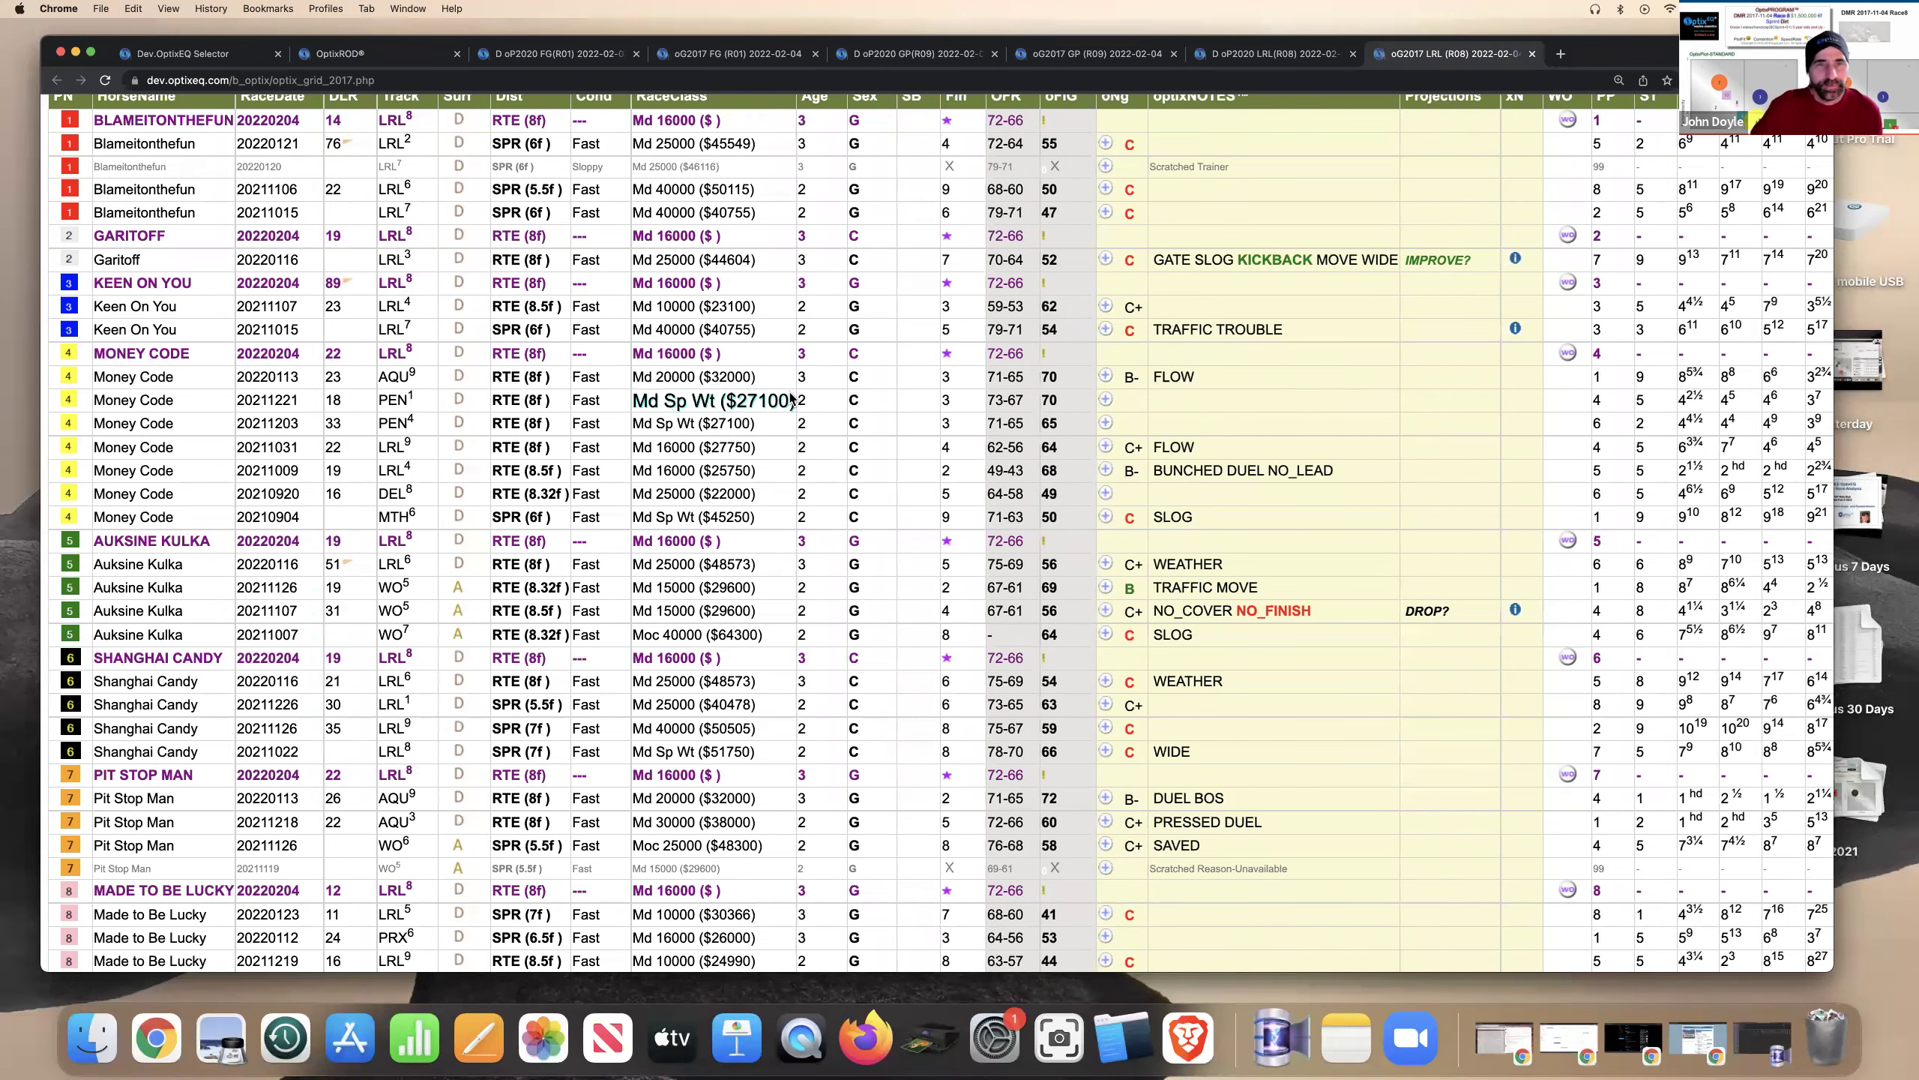
pyautogui.scroll(-1, 788, 393)
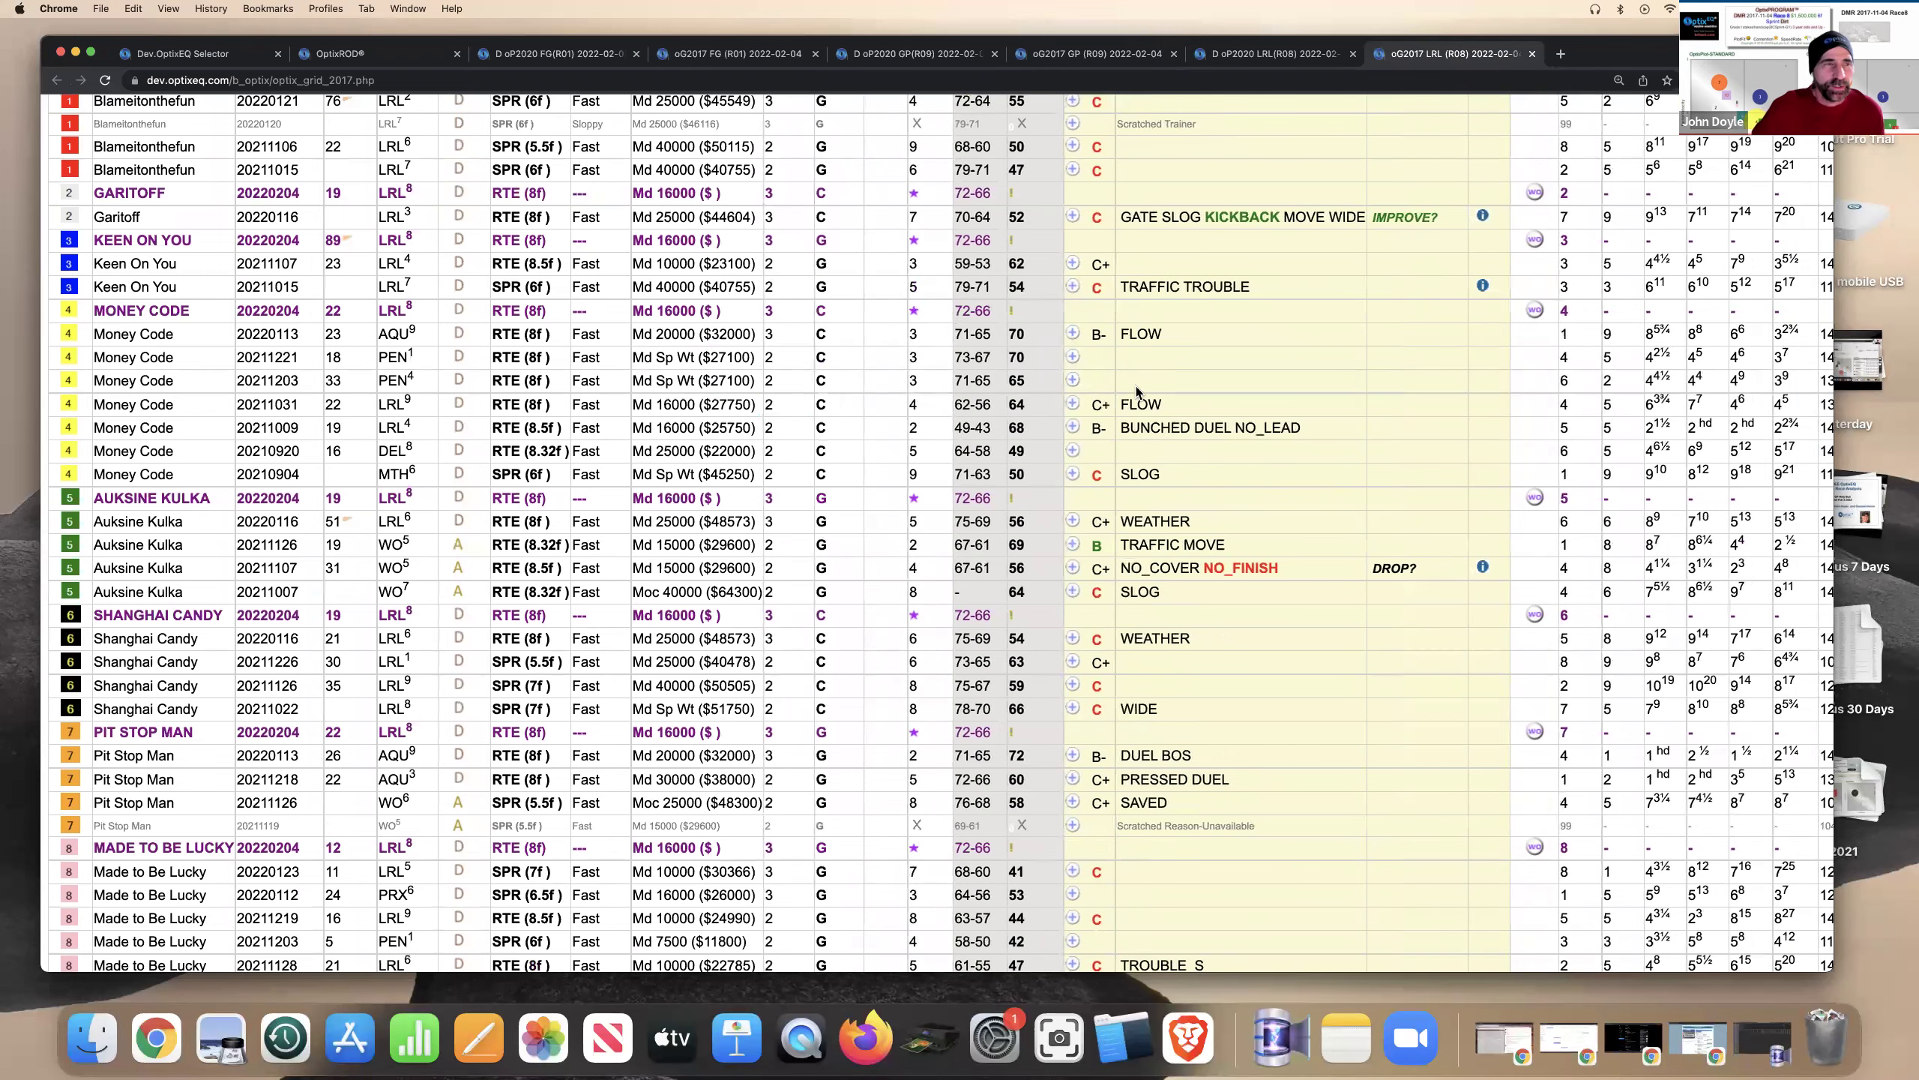
pyautogui.scroll(-3, 1138, 395)
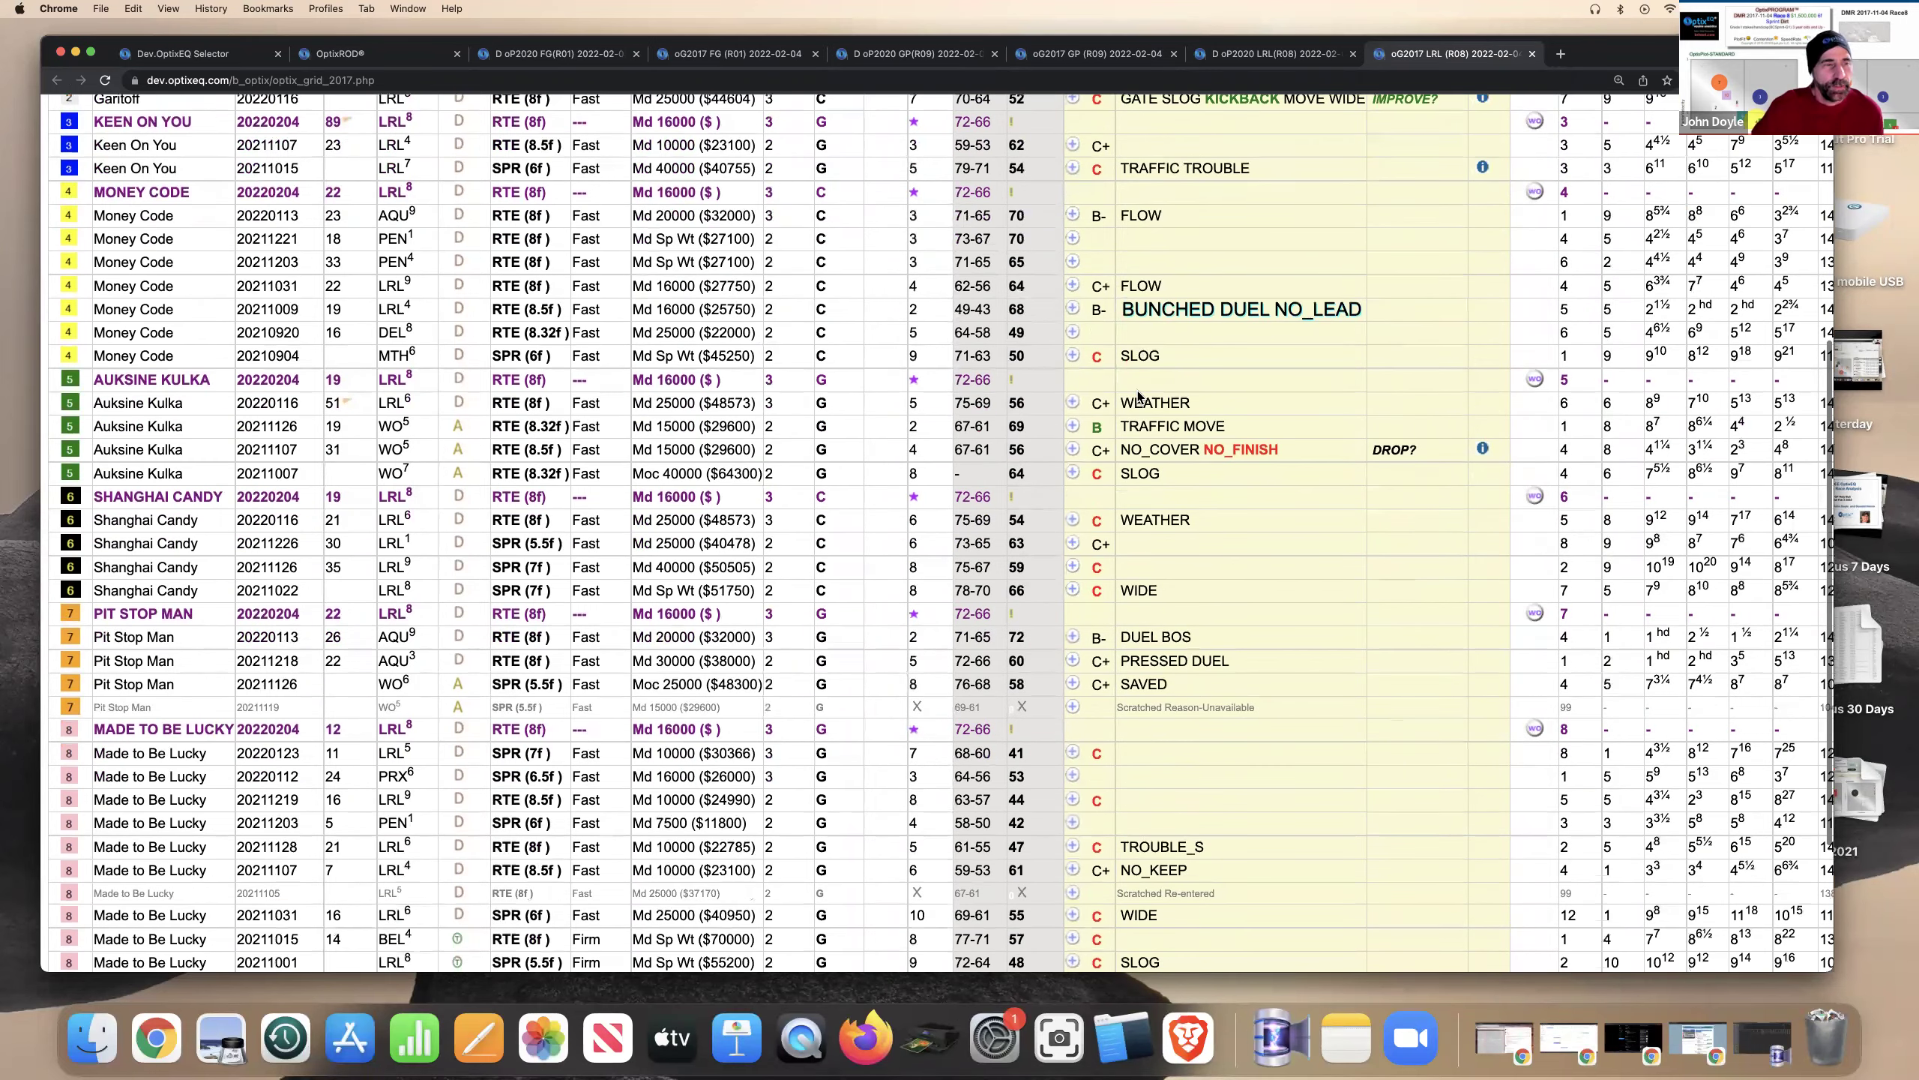
pyautogui.scroll(-1, 1140, 394)
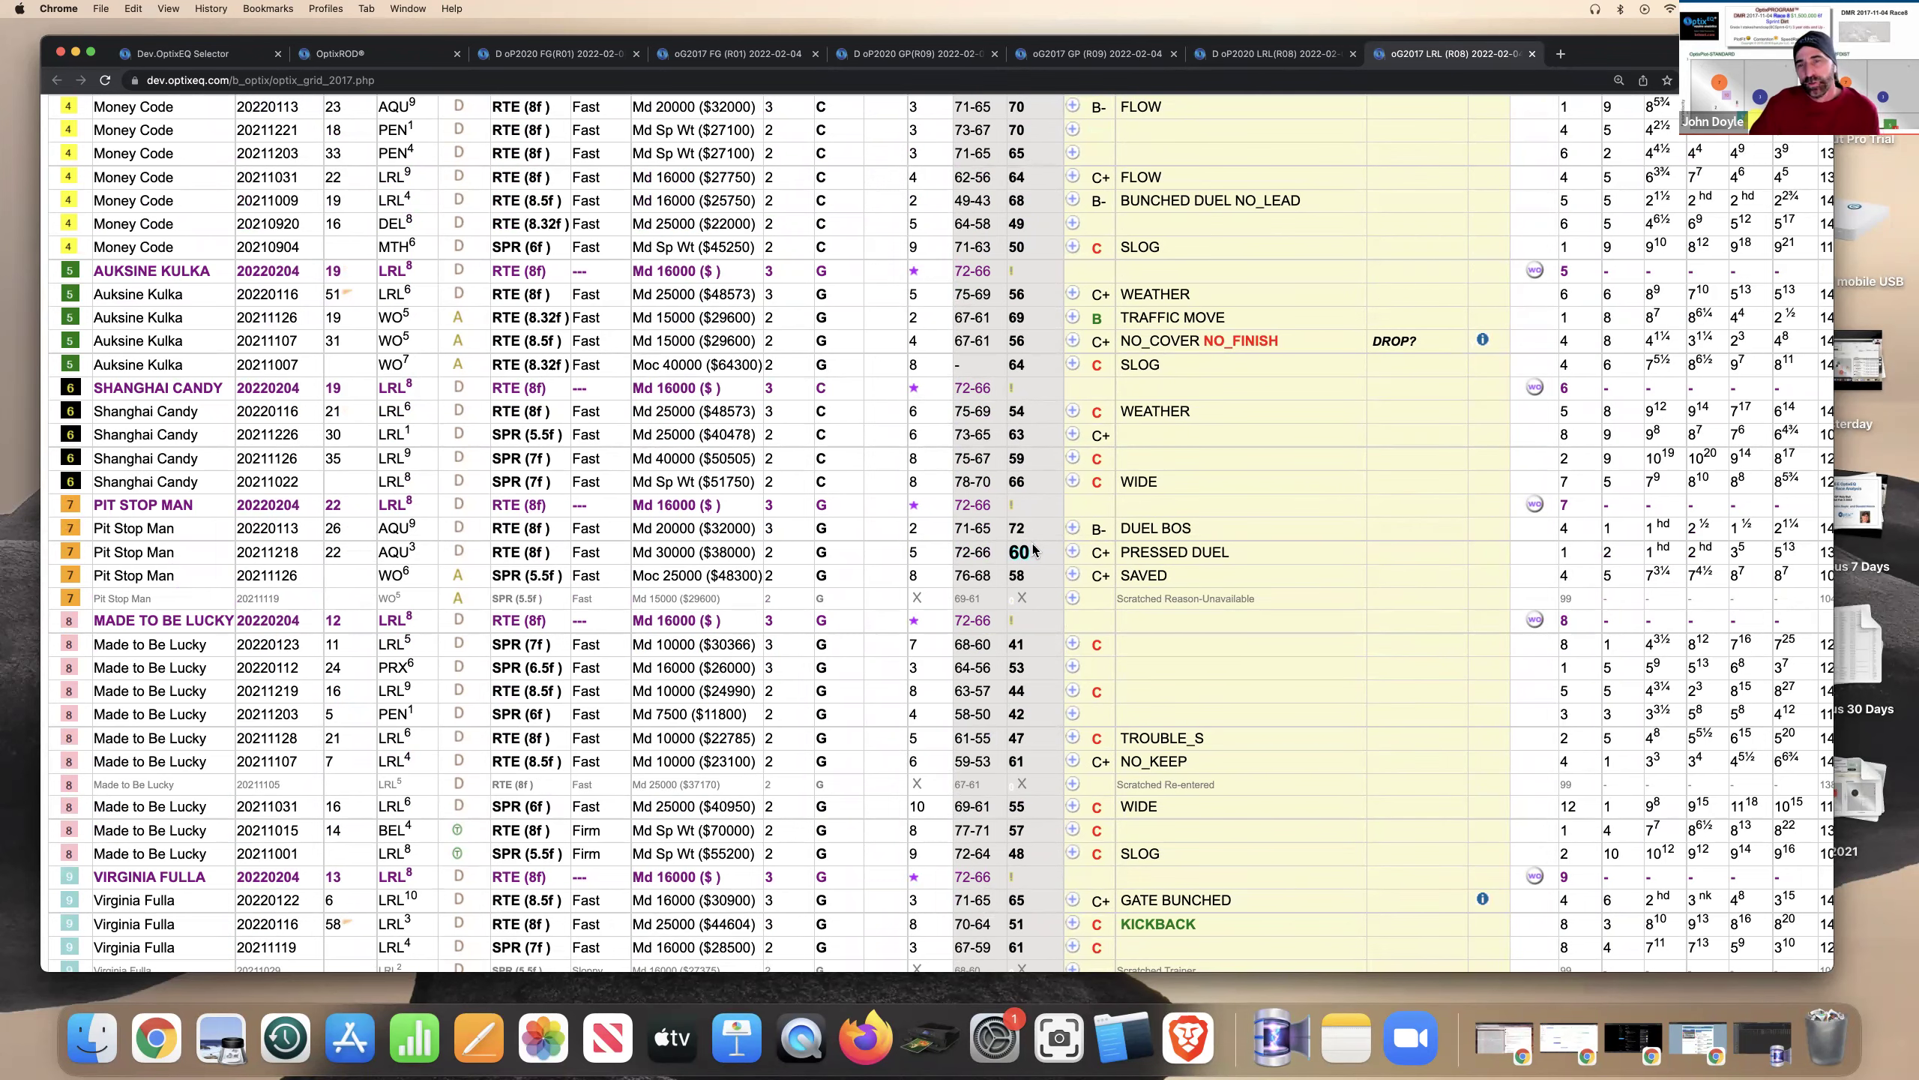
pyautogui.scroll(-3, 1034, 549)
pyautogui.scroll(5, 1034, 548)
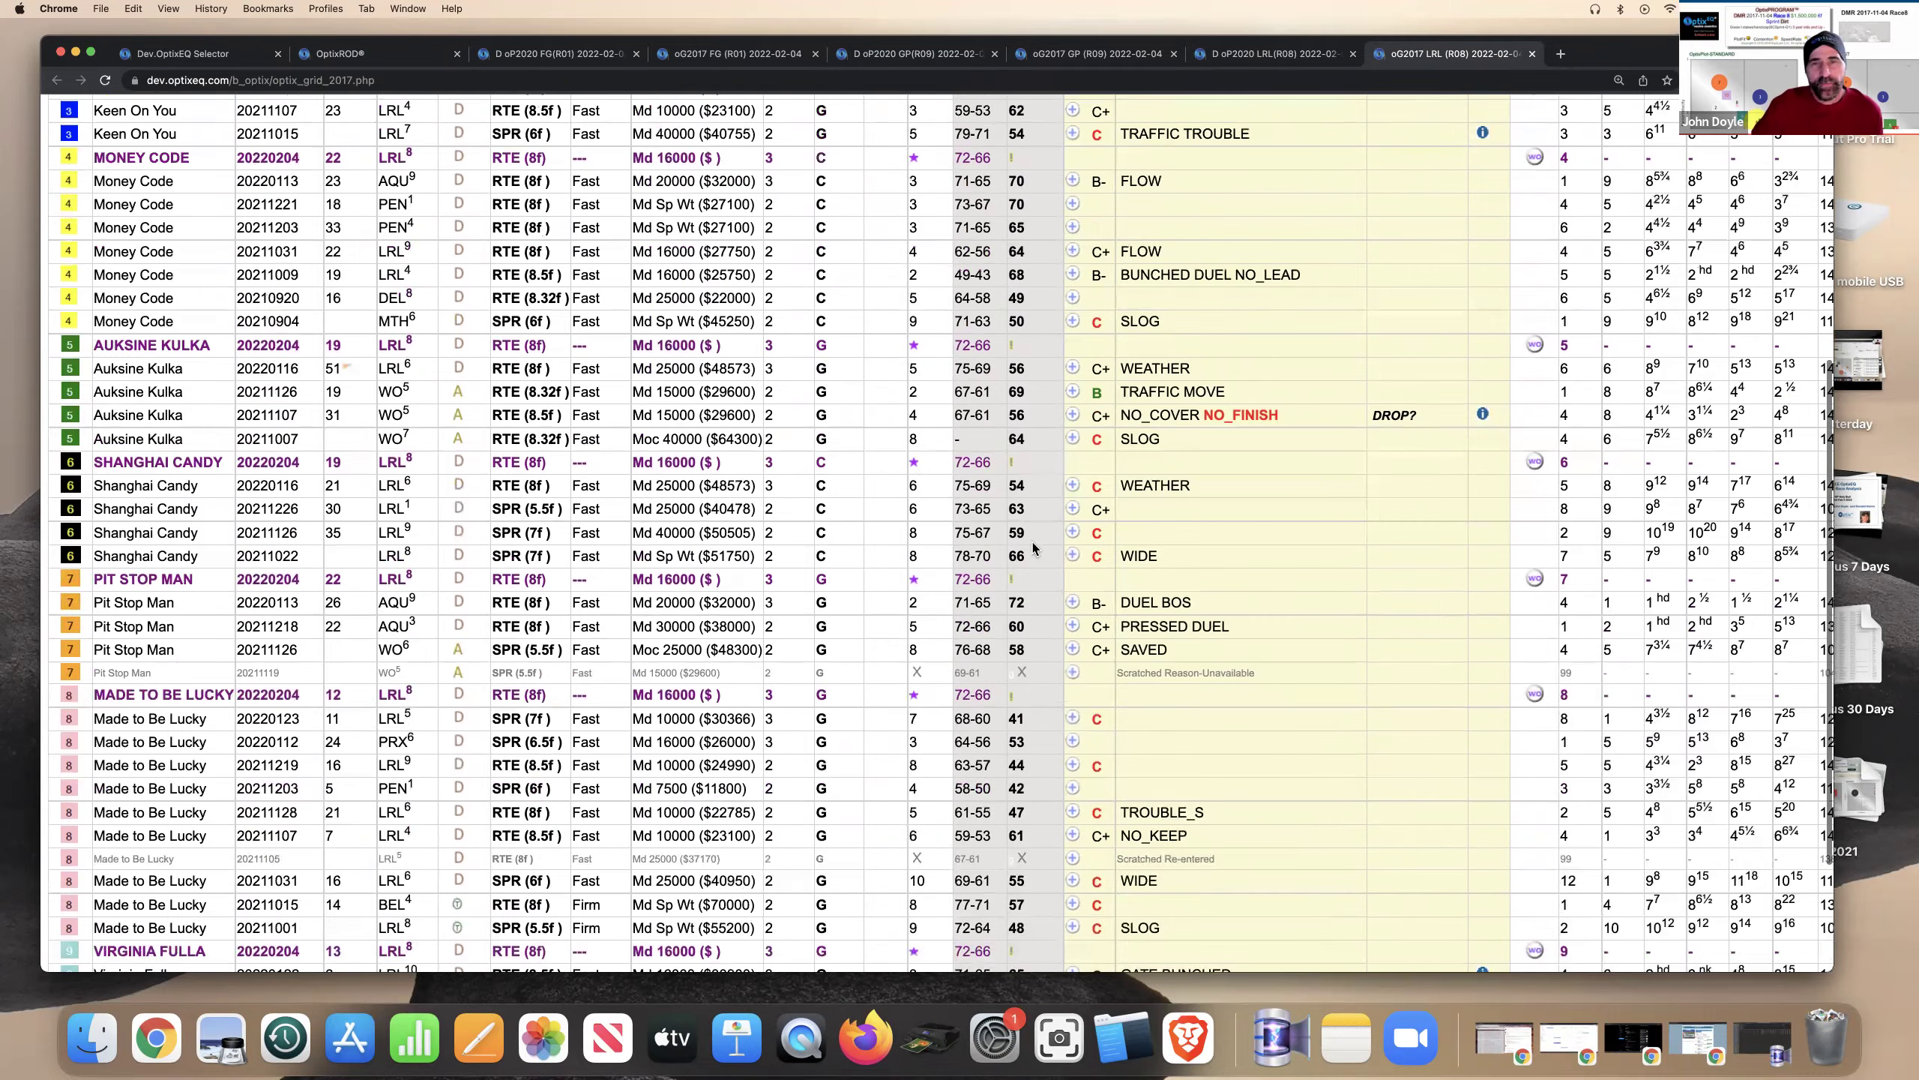
pyautogui.scroll(3, 1034, 547)
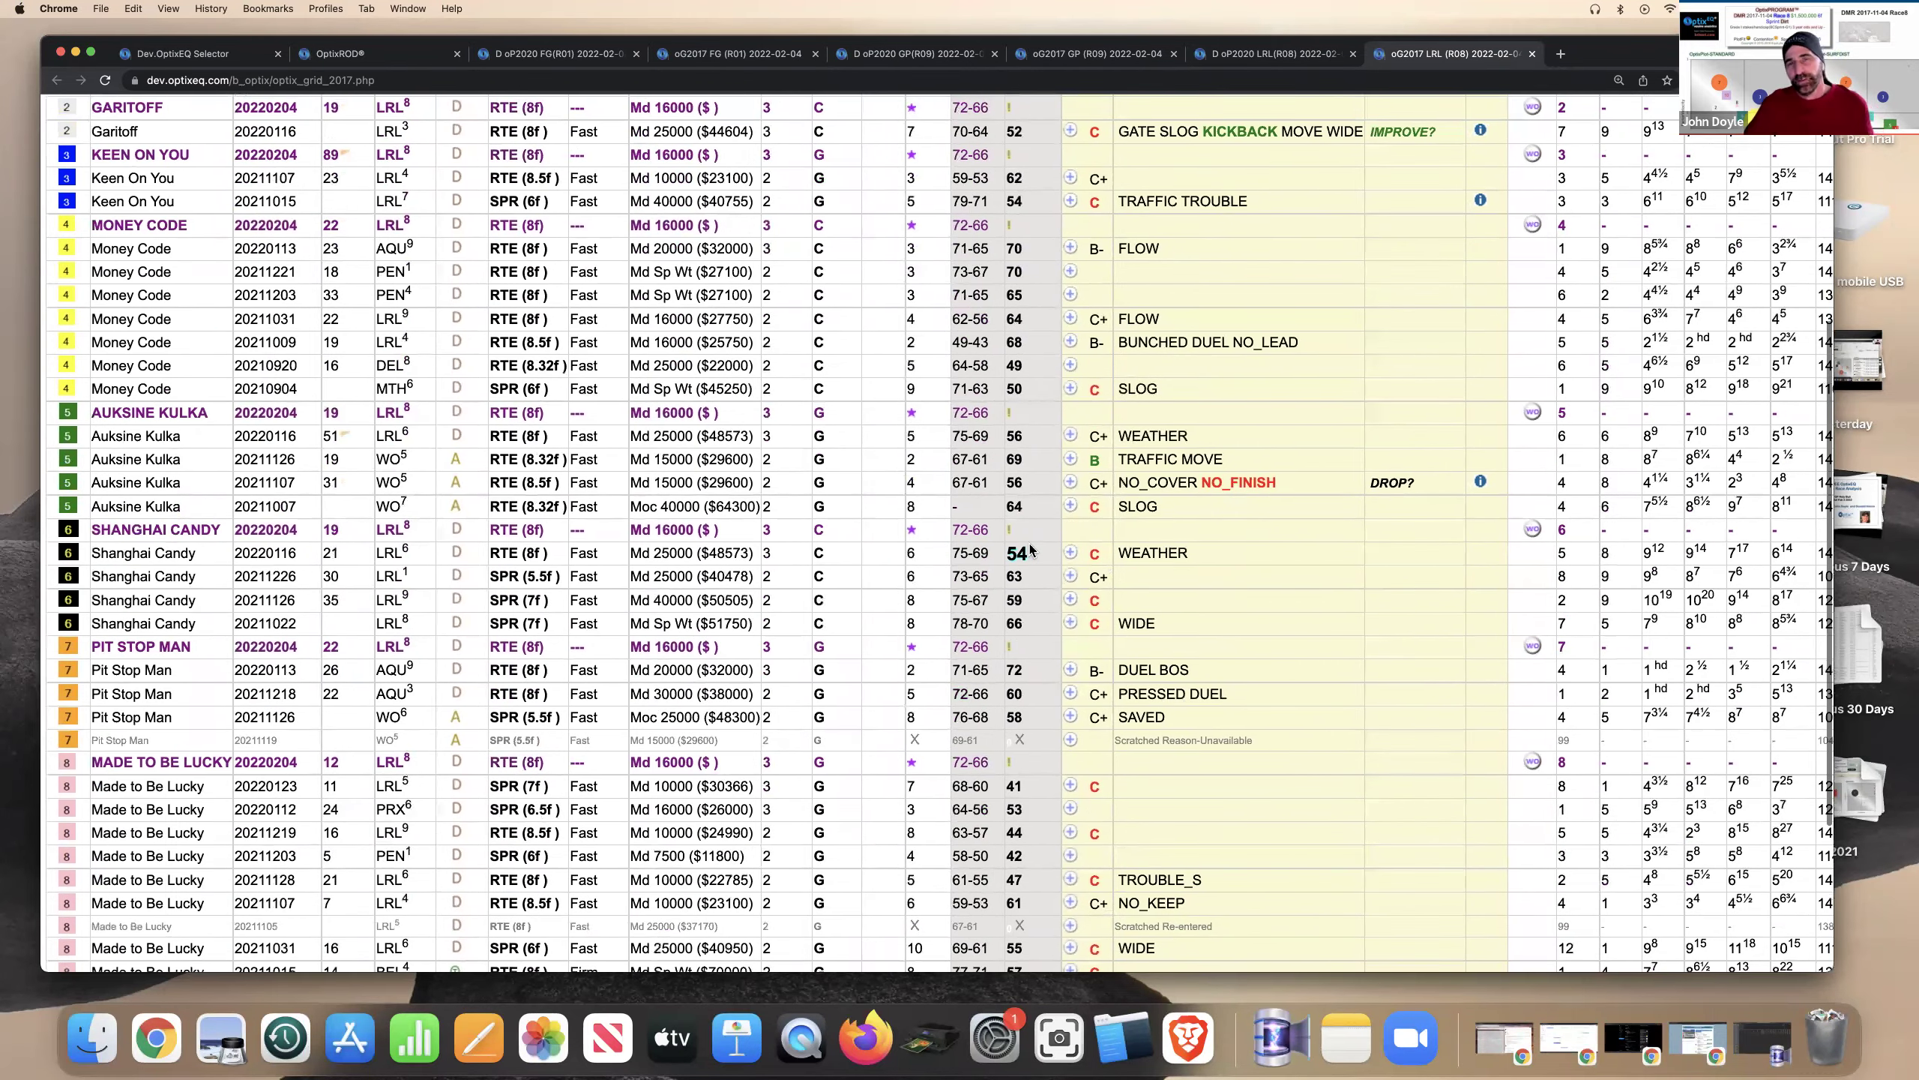
pyautogui.scroll(5, 1032, 550)
pyautogui.scroll(5, 1024, 544)
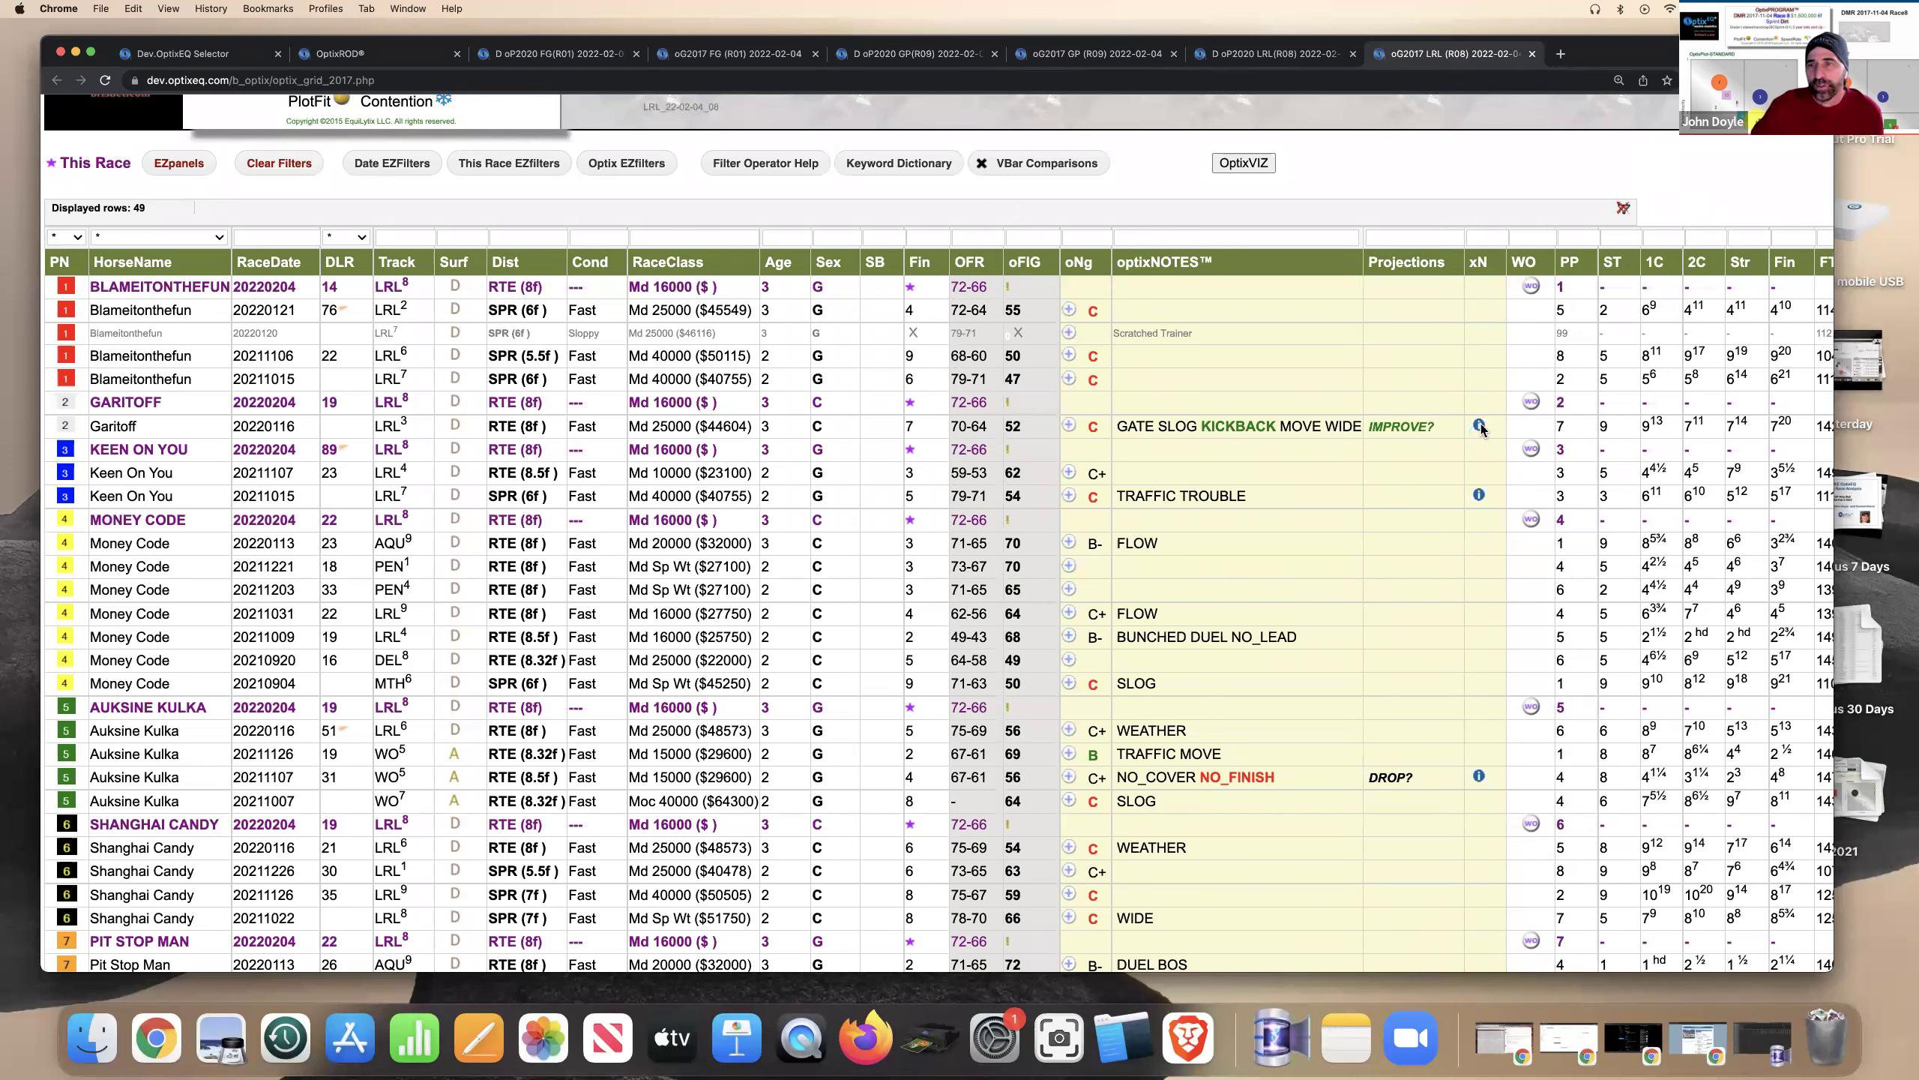
pyautogui.click(1479, 426)
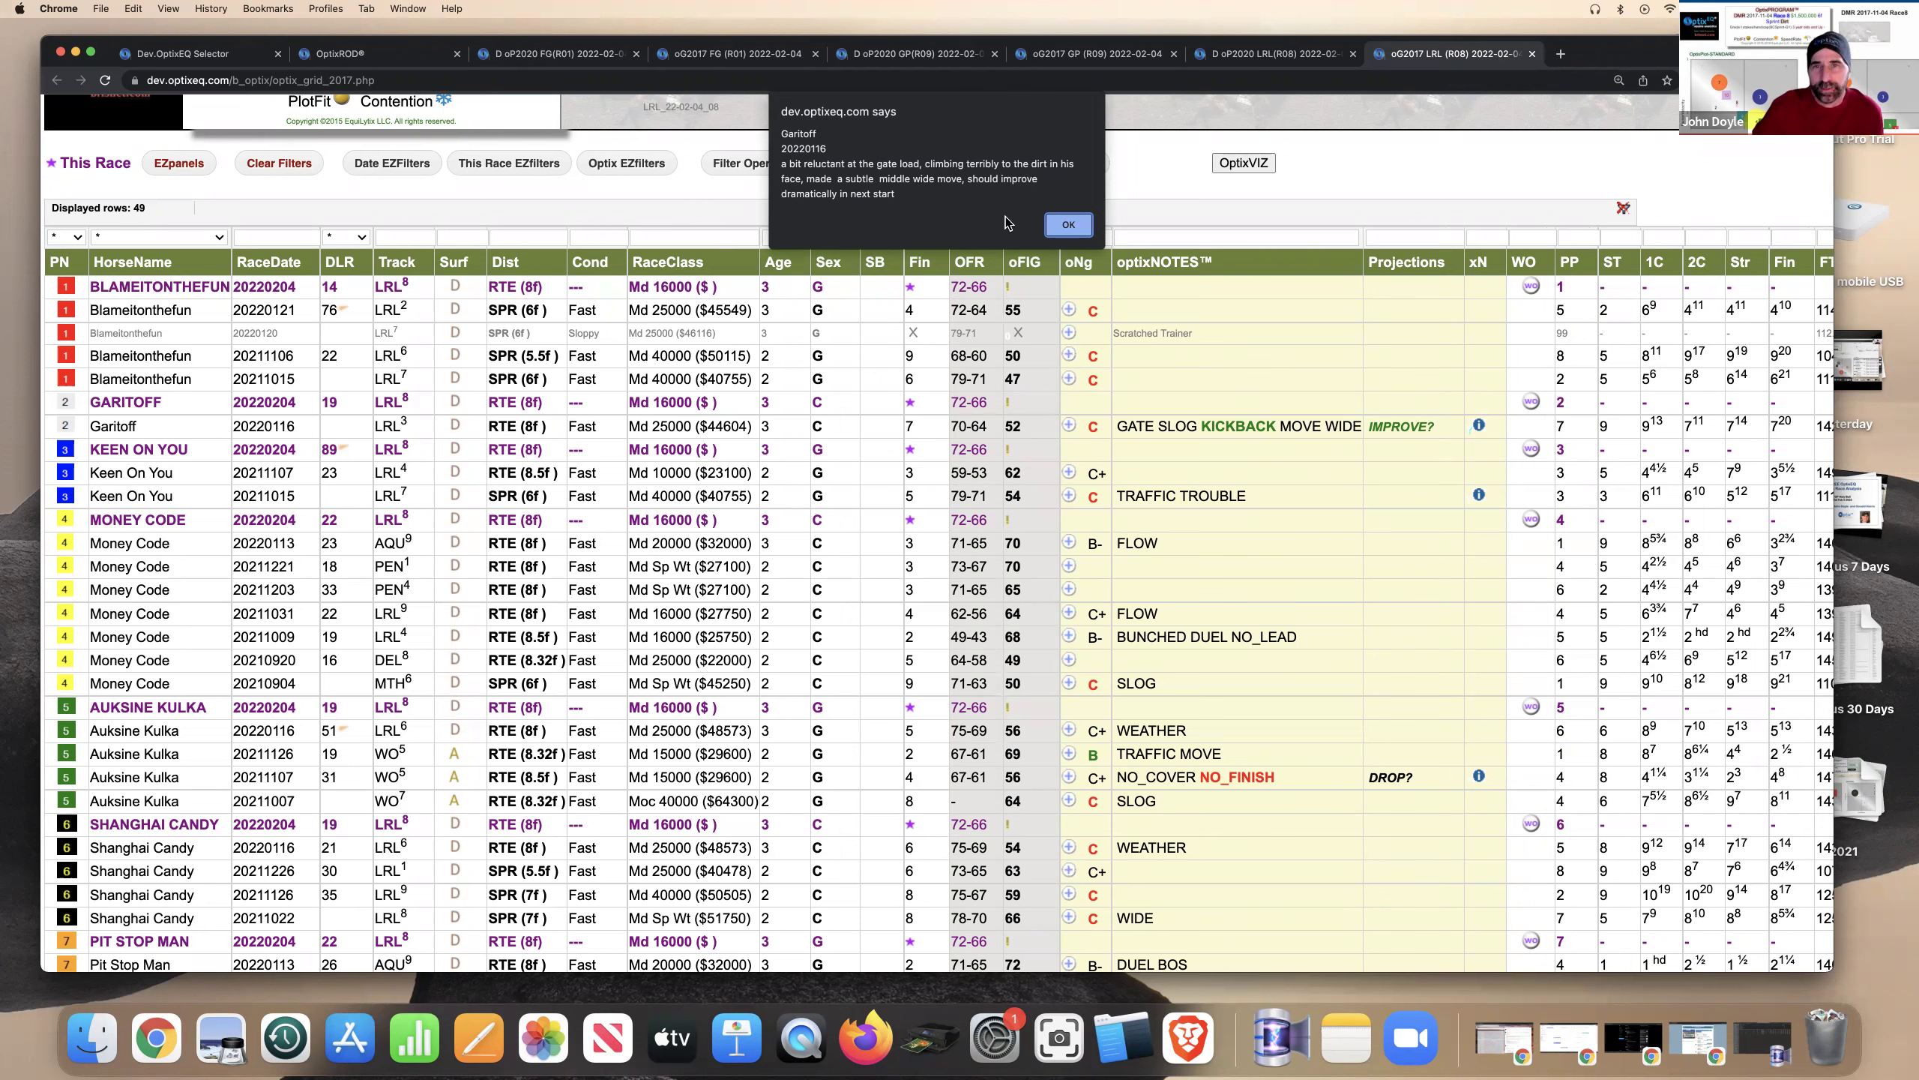
pyautogui.click(1066, 224)
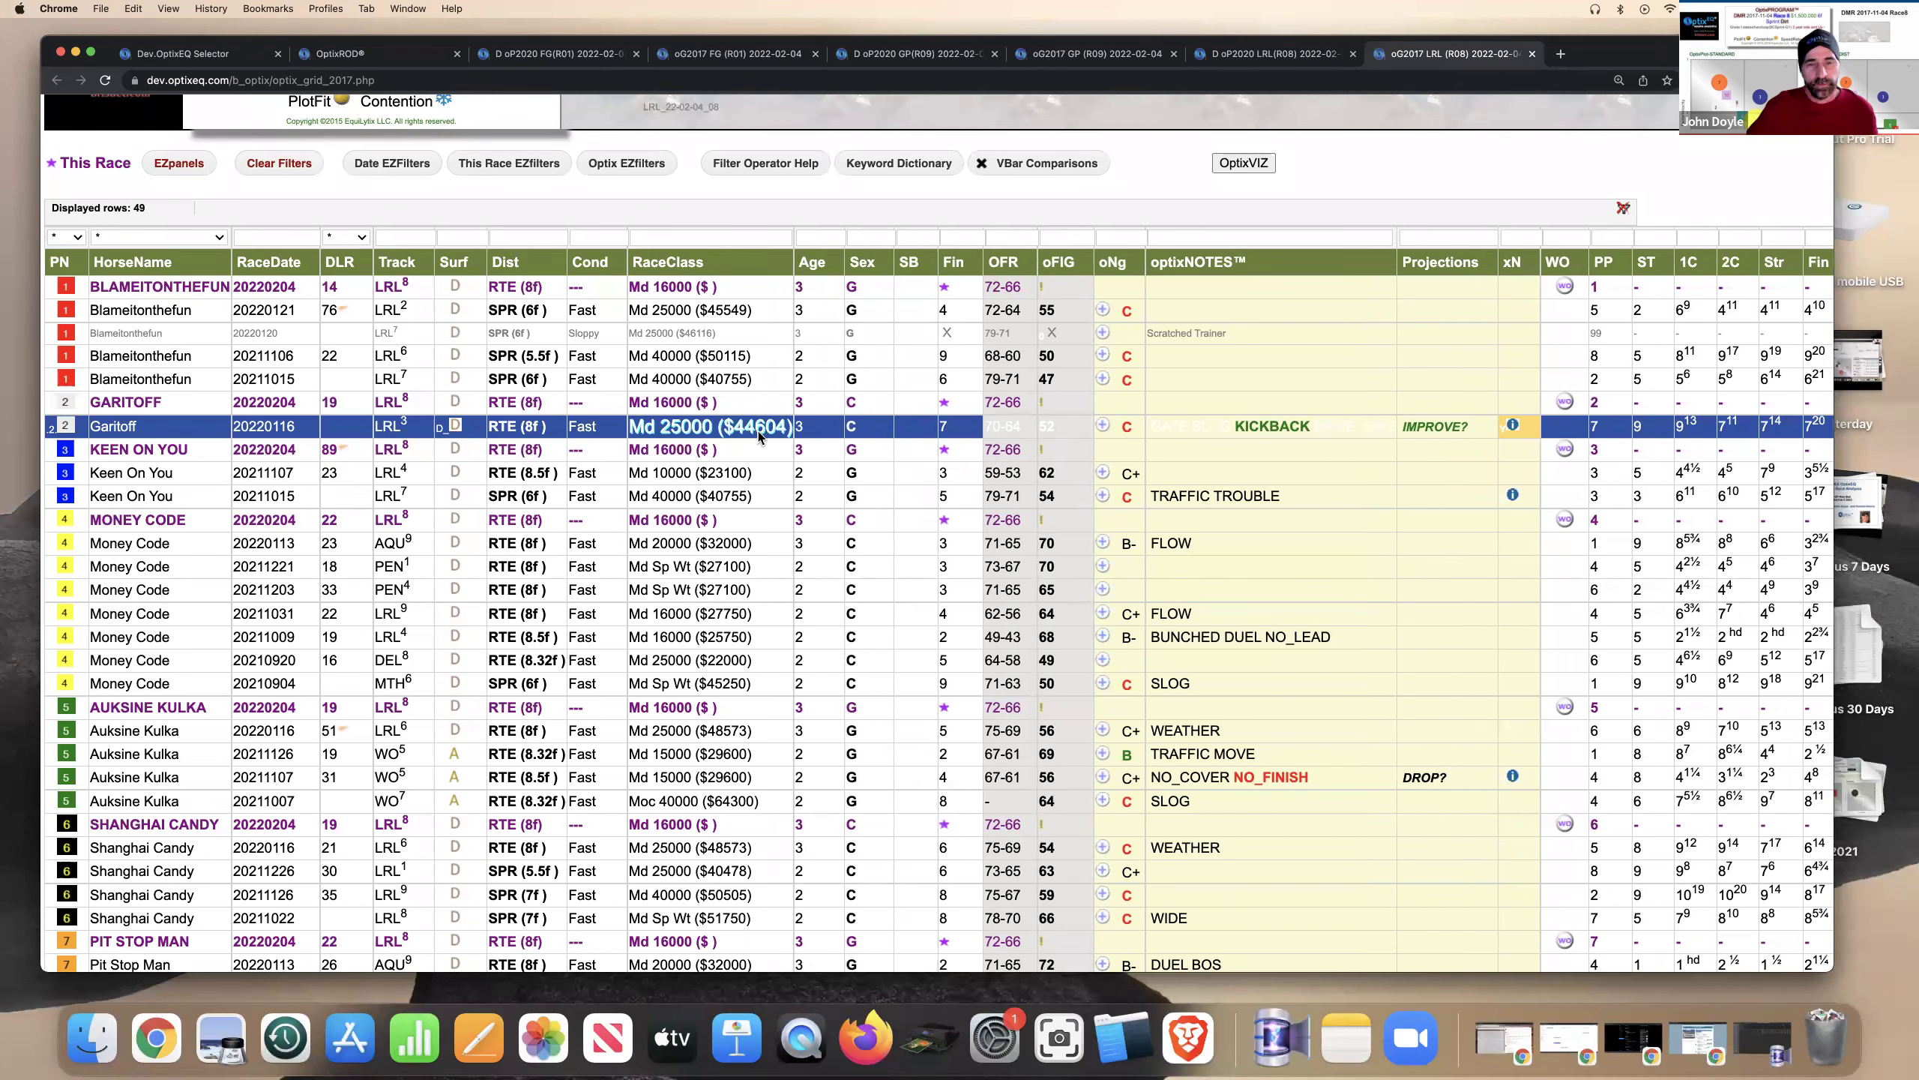
pyautogui.scroll(-5, 755, 435)
pyautogui.scroll(8, 758, 436)
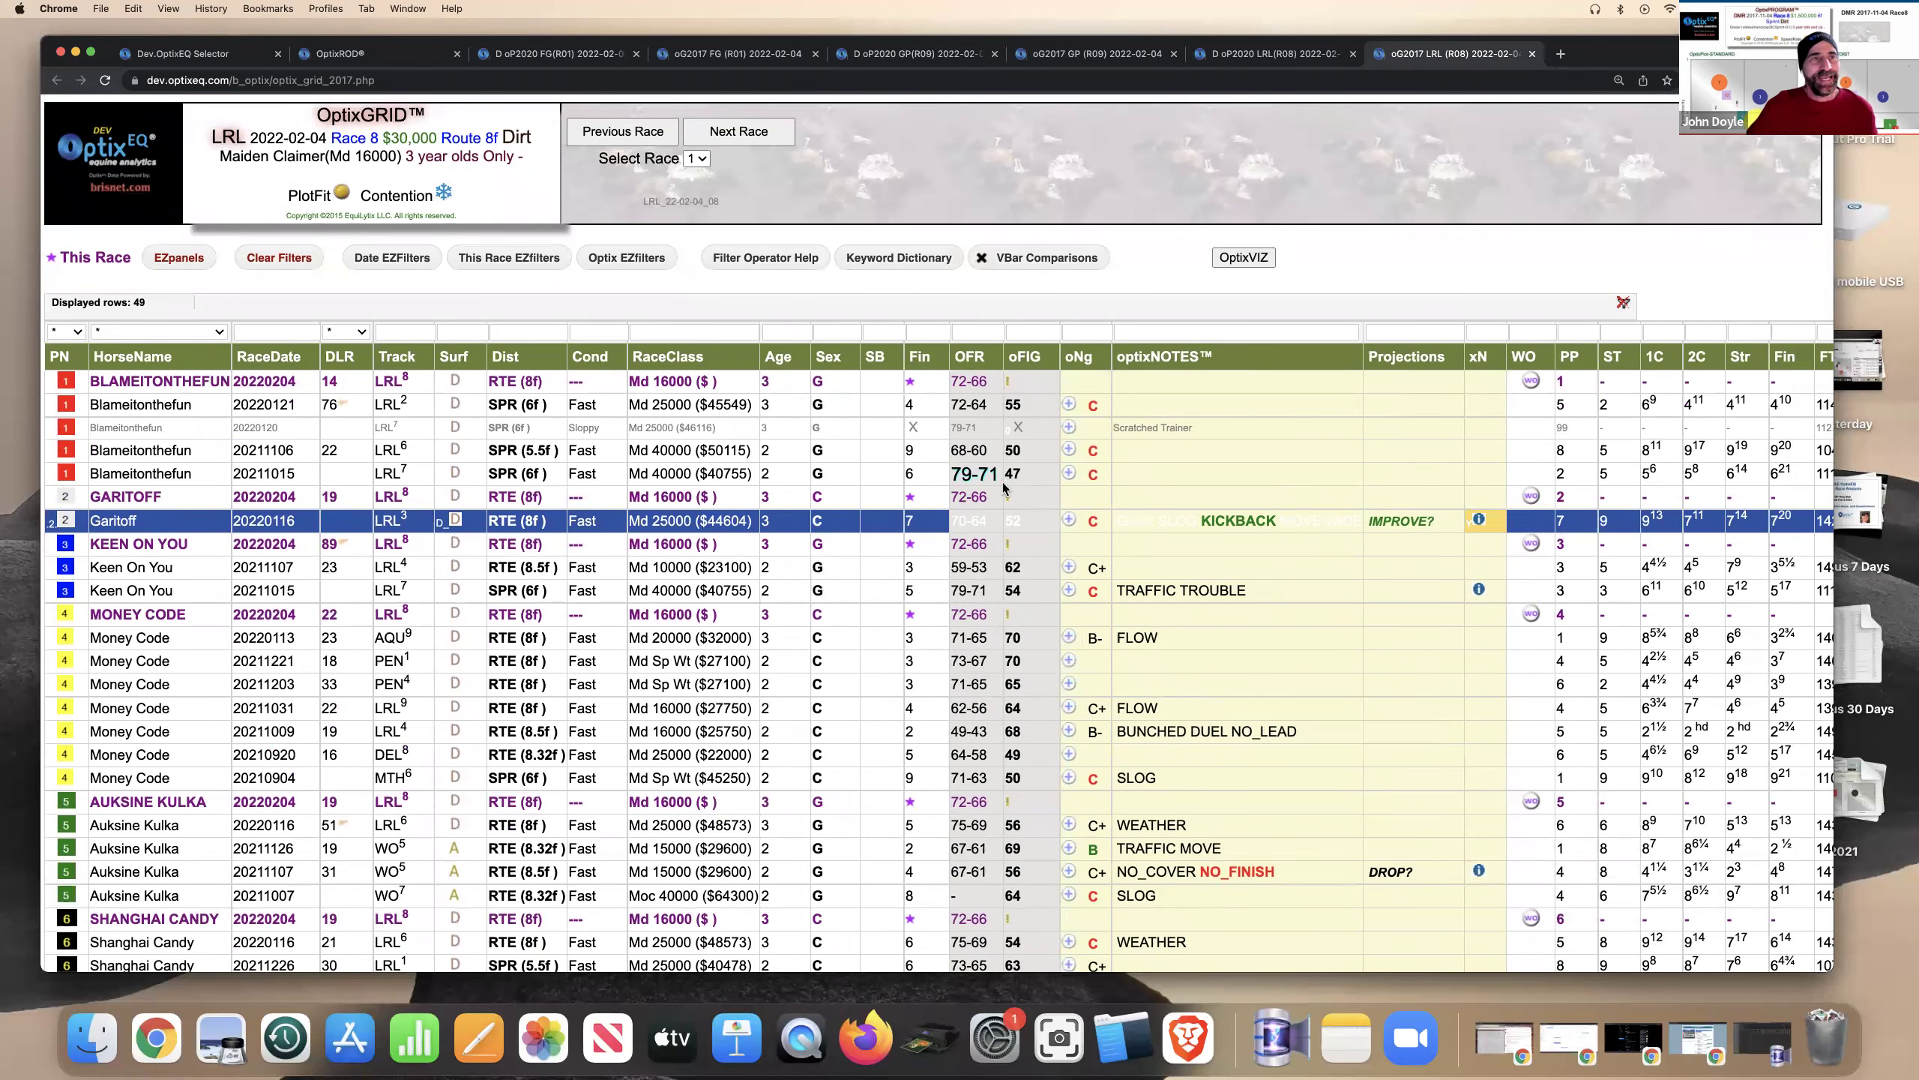
# Go back to the OptixROD RaceDay Summary listing the 6 Gw1-alert IMPROVE horses
pyautogui.click(380, 65)
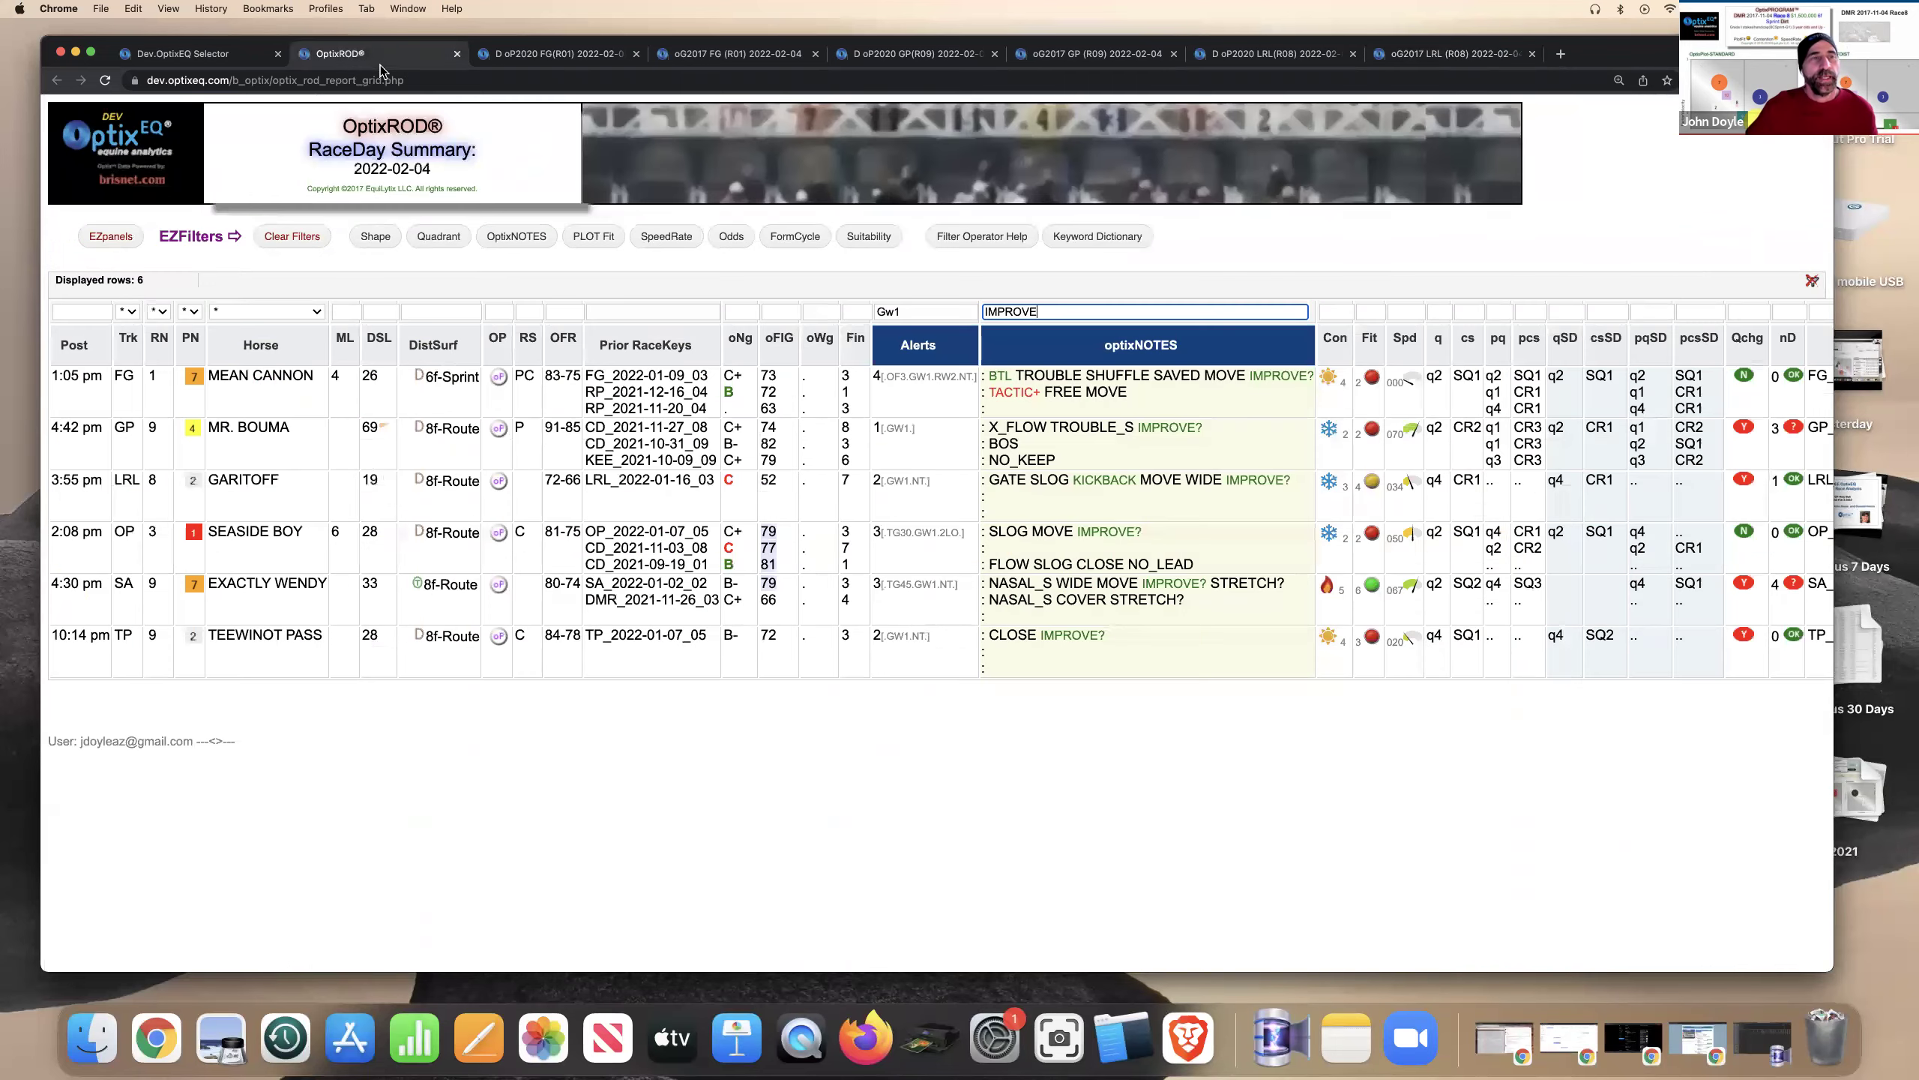